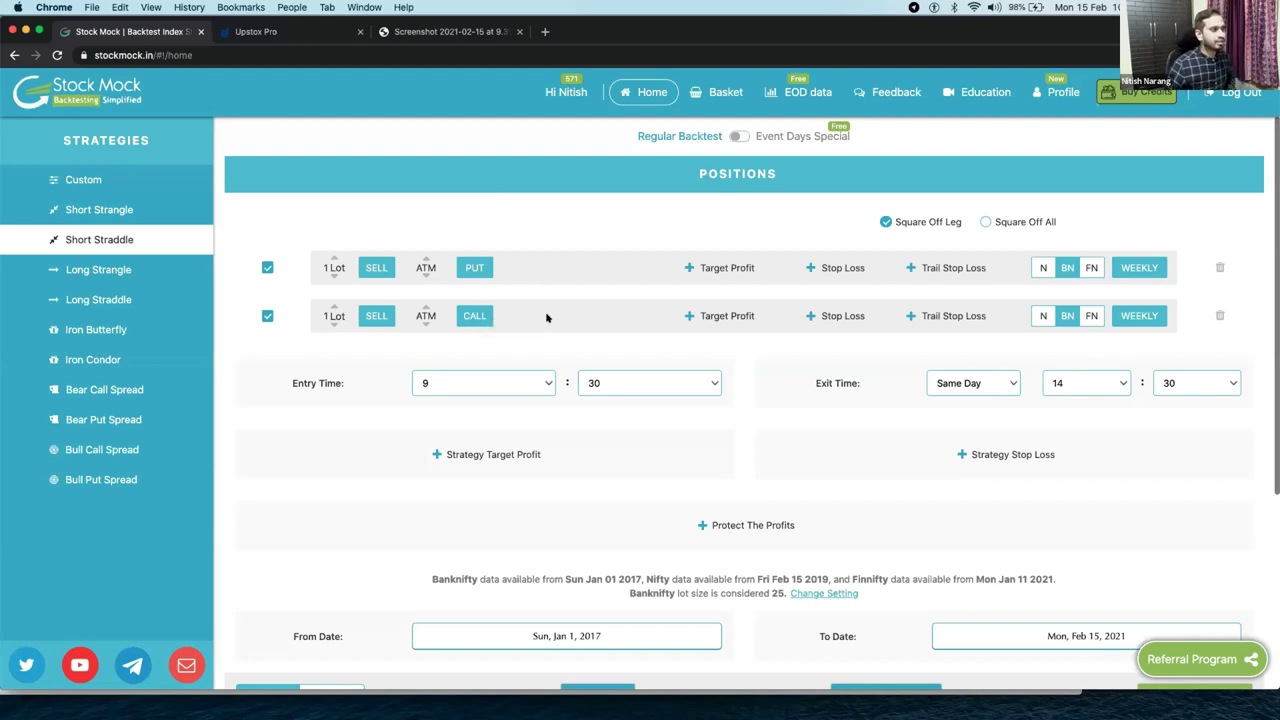
- Look over the short straddle settings and view the Education tutorial list
scroll(546, 317, "down", 1)
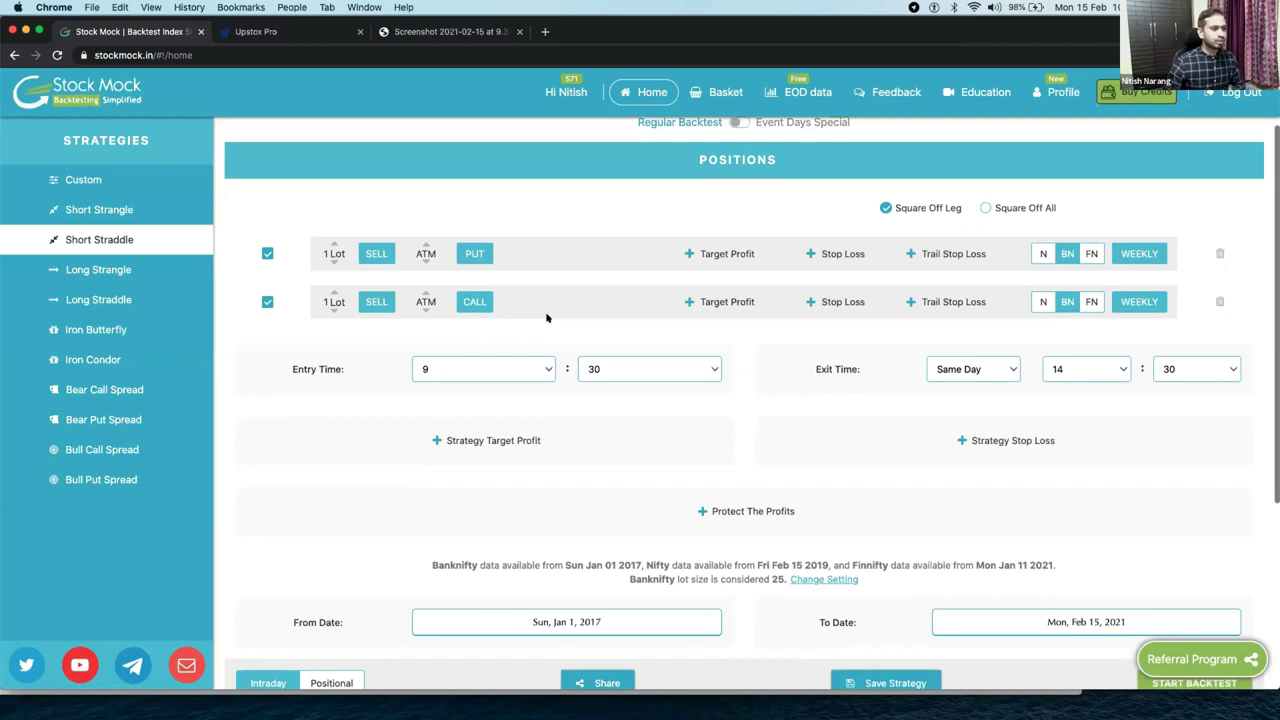
scroll(546, 317, "down", 2)
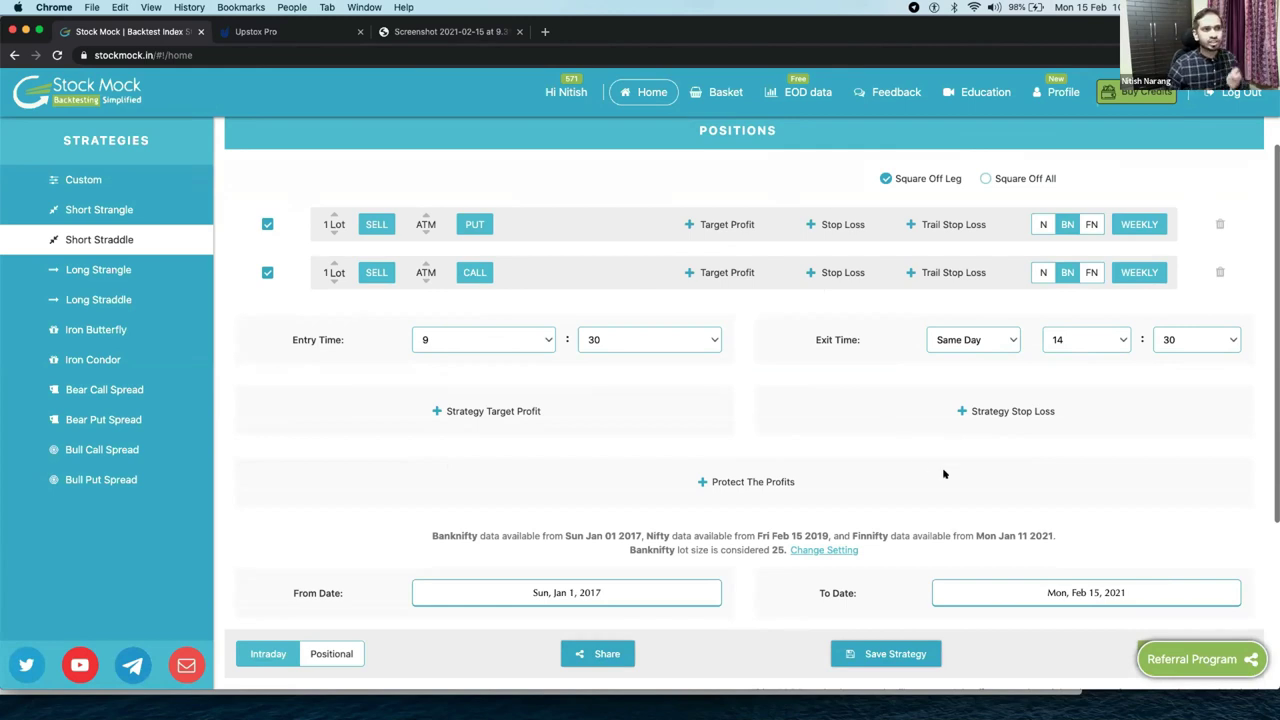
left_click(980, 91)
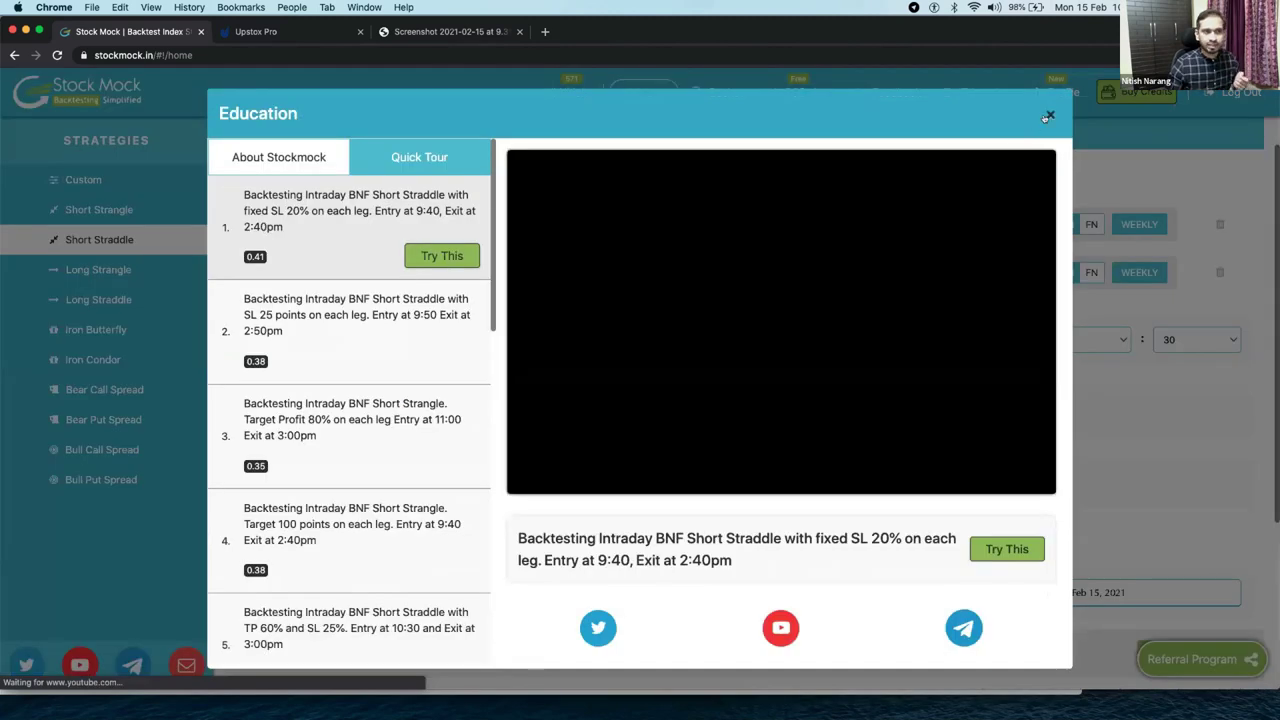
left_click(1050, 114)
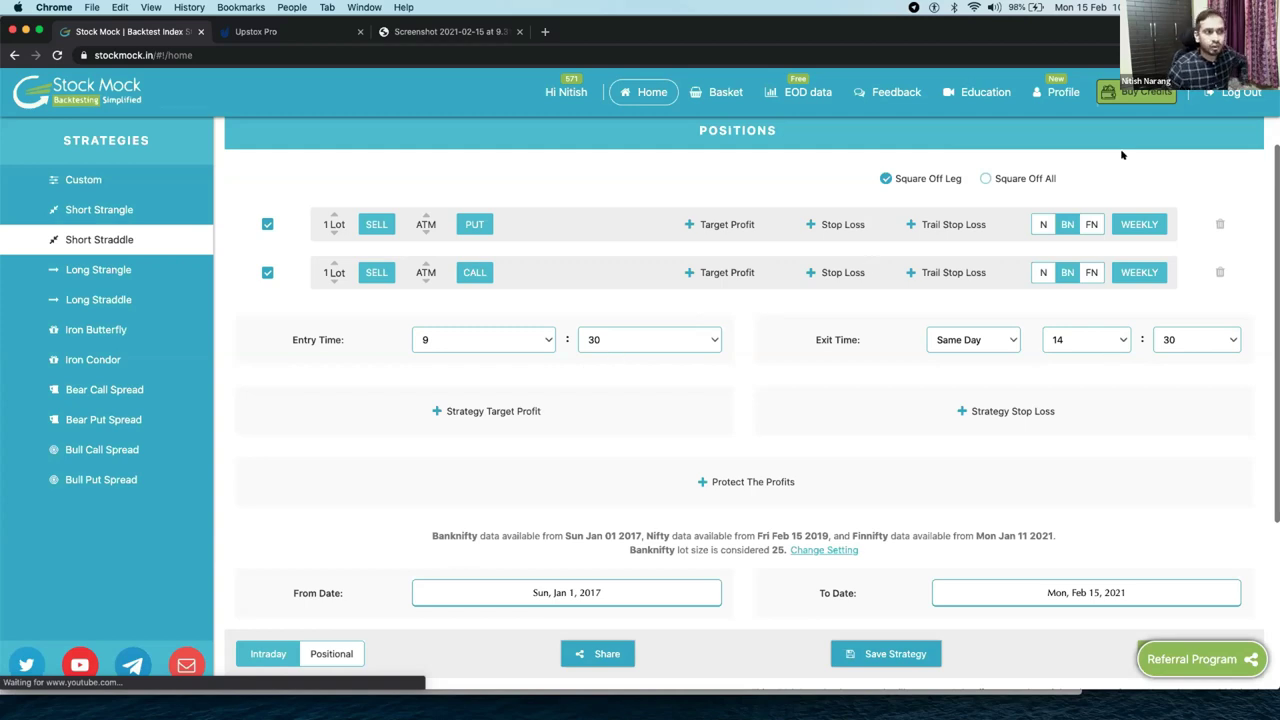
- Switch both the put and call legs of the short straddle to Nifty and run the backtest
left_click(1044, 226)
left_click(1042, 273)
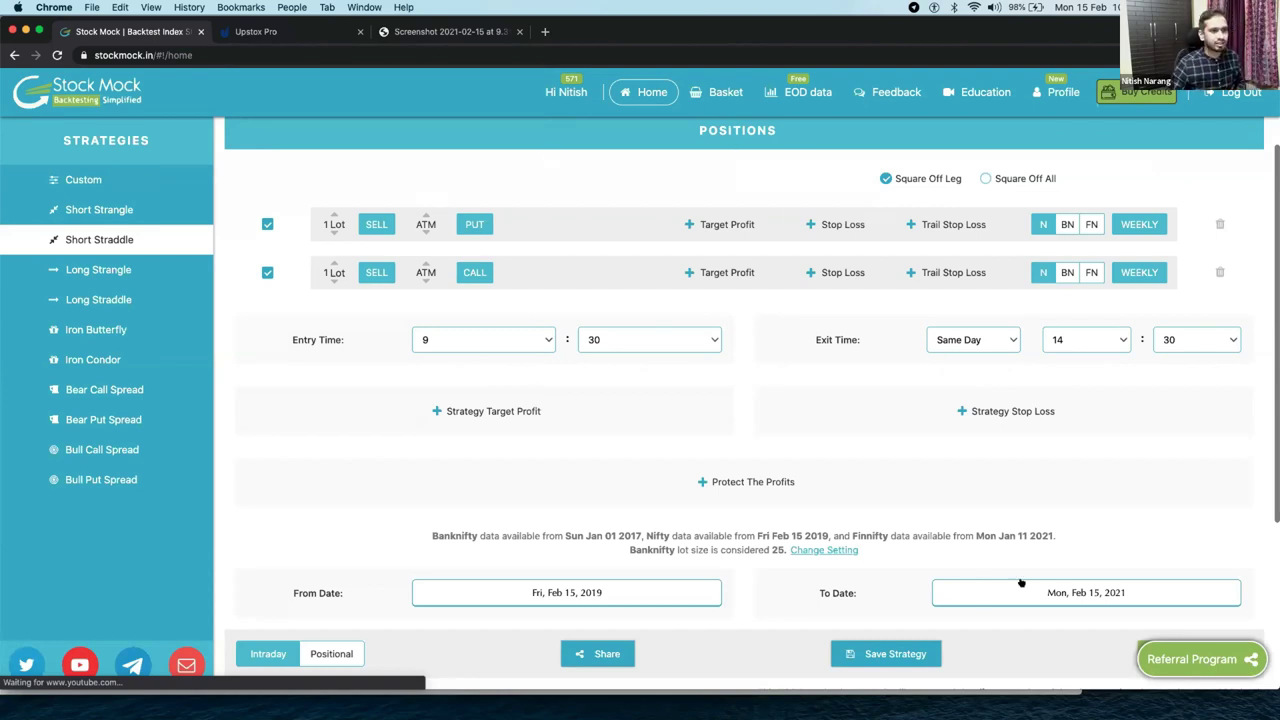
scroll(1007, 545, "down", 2)
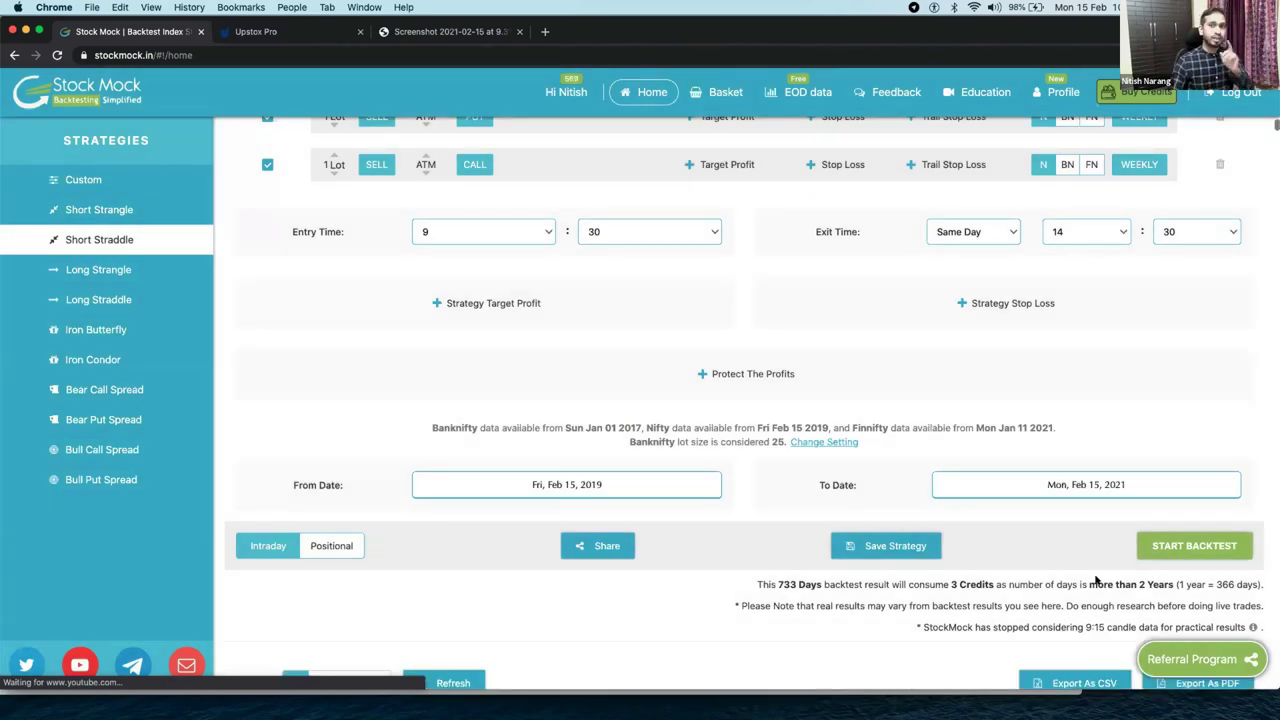
- Examine the average day profit and win percentage in the Nifty short straddle backtest results
scroll(870, 540, "down", 2)
scroll(803, 390, "down", 2)
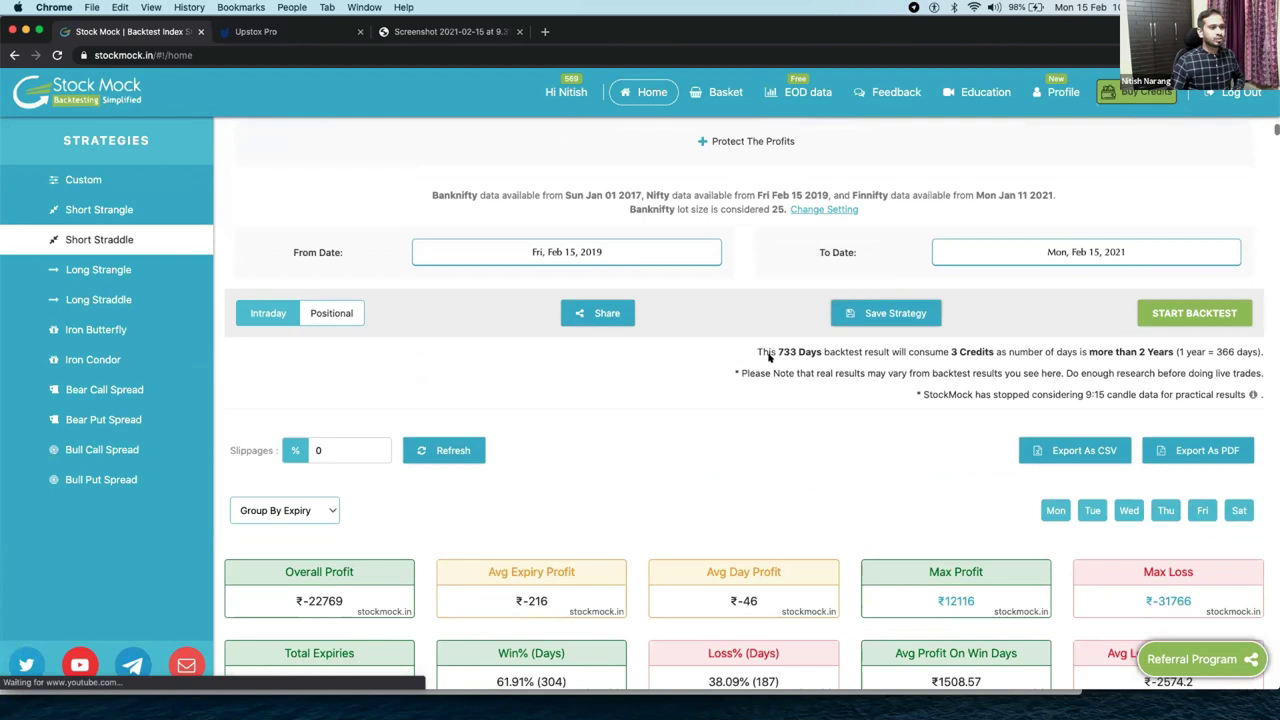
scroll(768, 356, "down", 5)
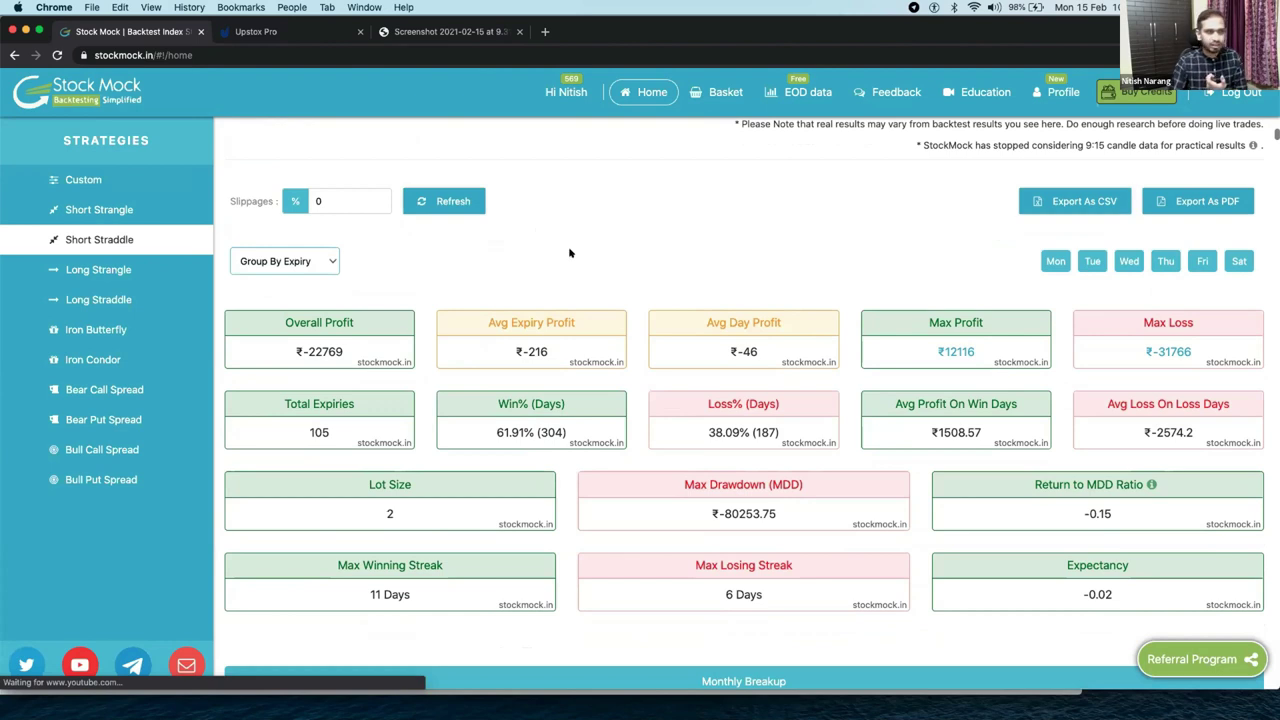
left_click_drag(780, 340, 716, 352)
left_click(716, 352)
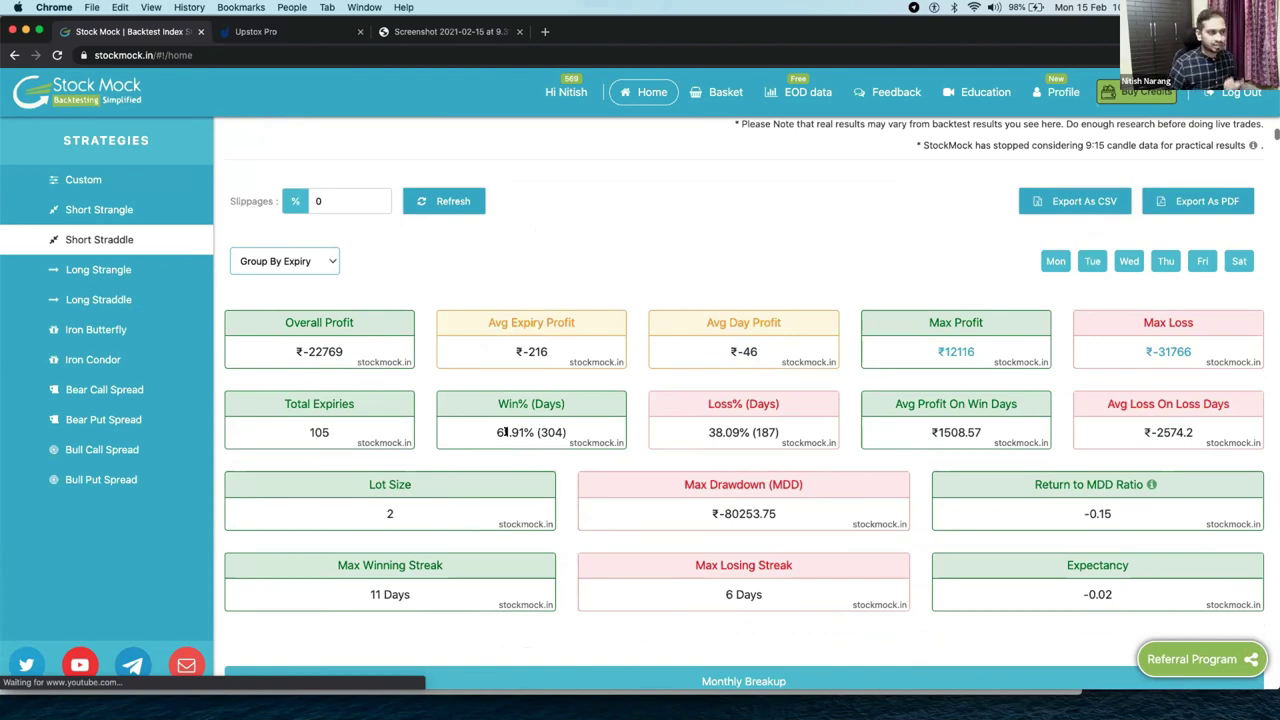
left_click_drag(495, 432, 564, 430)
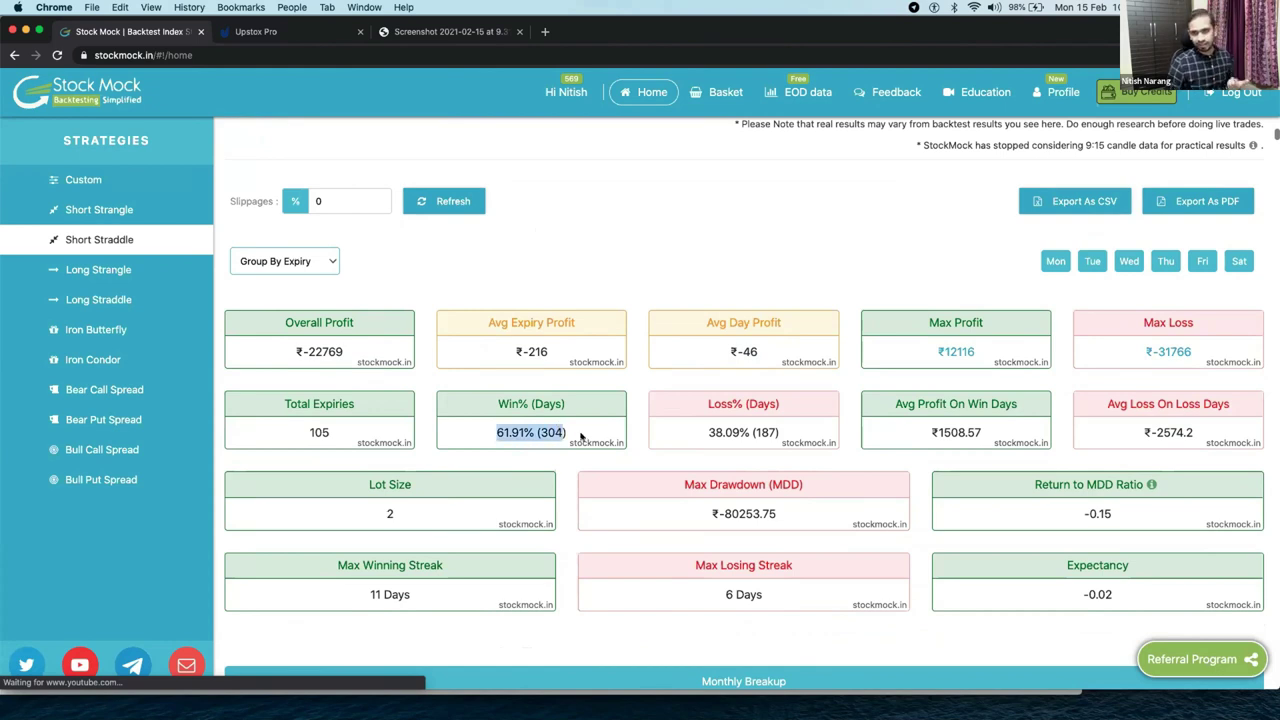
left_click_drag(758, 351, 733, 351)
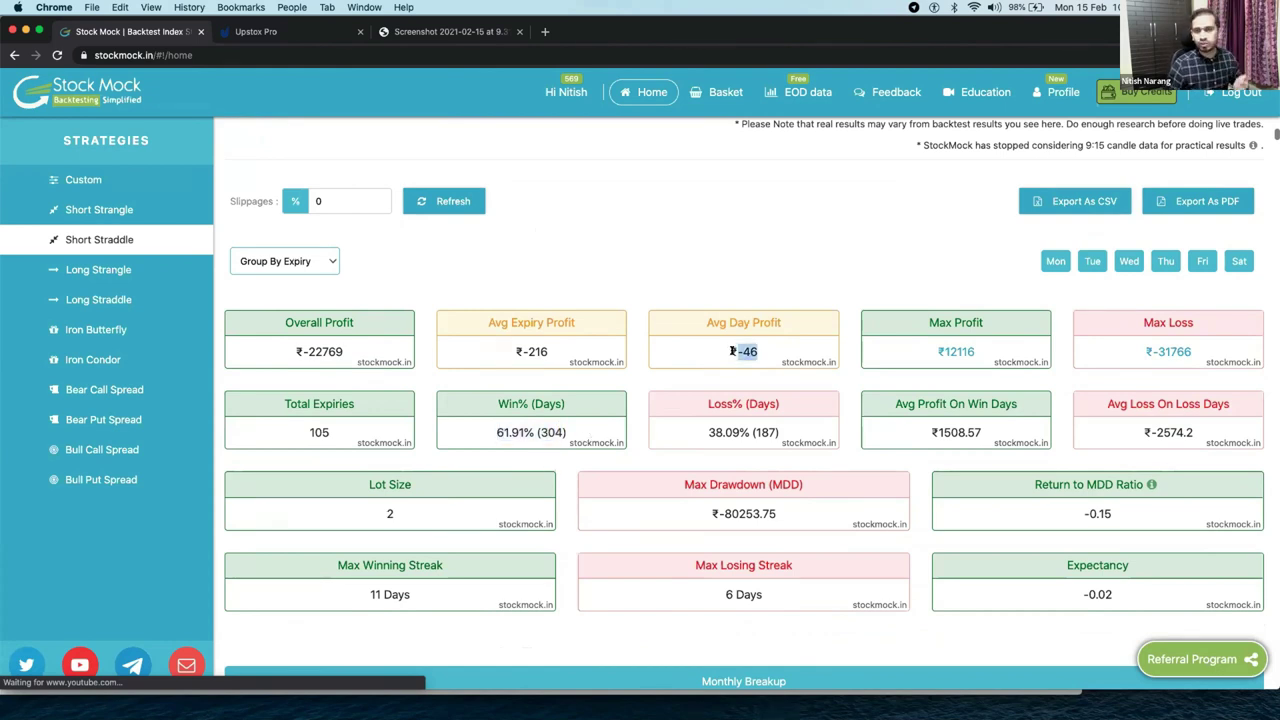
left_click(733, 351)
- Examine the maximum drawdown of the backtest without stop loss, along with the strategy settings and monthly breakup
scroll(733, 353, "down", 2)
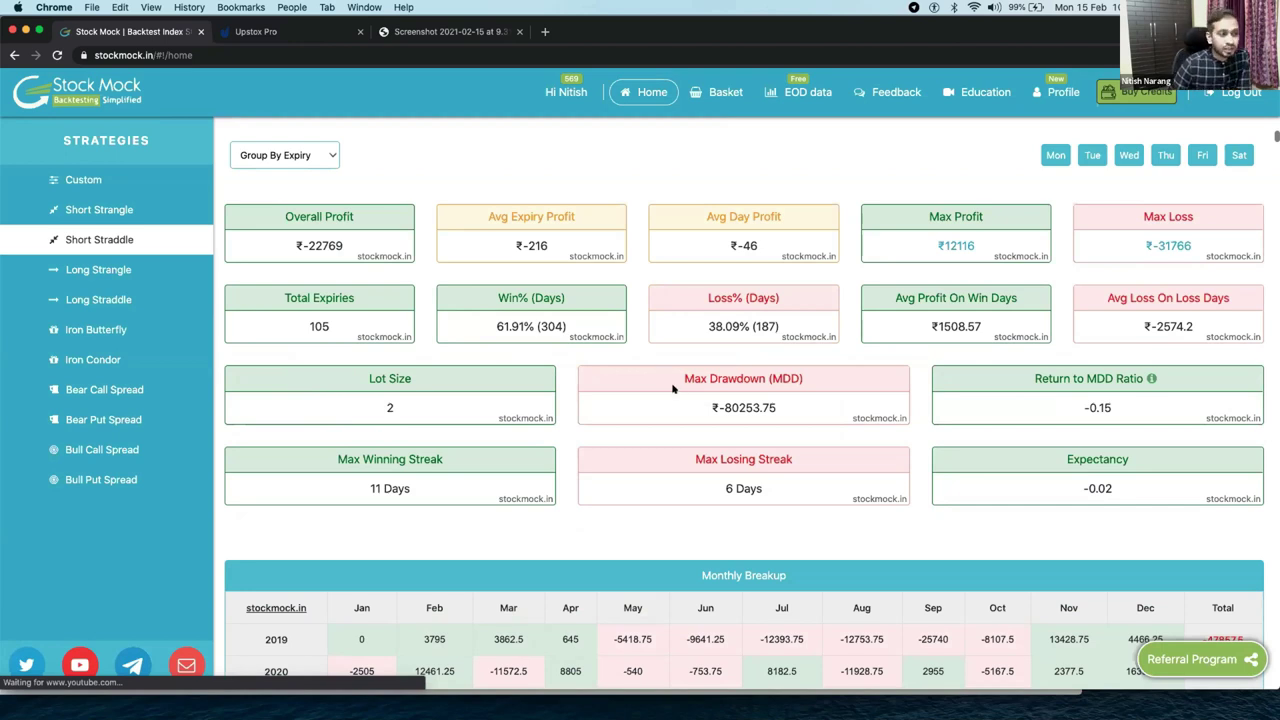
left_click_drag(676, 382, 776, 412)
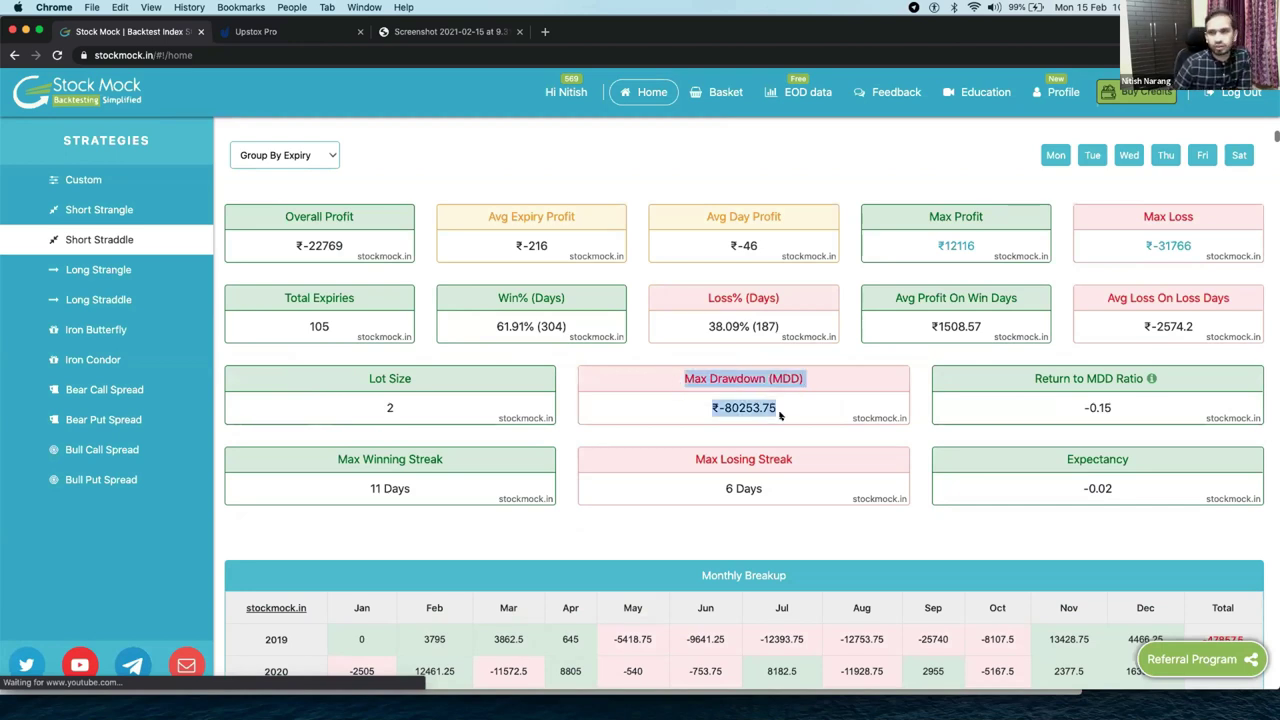
left_click(709, 410)
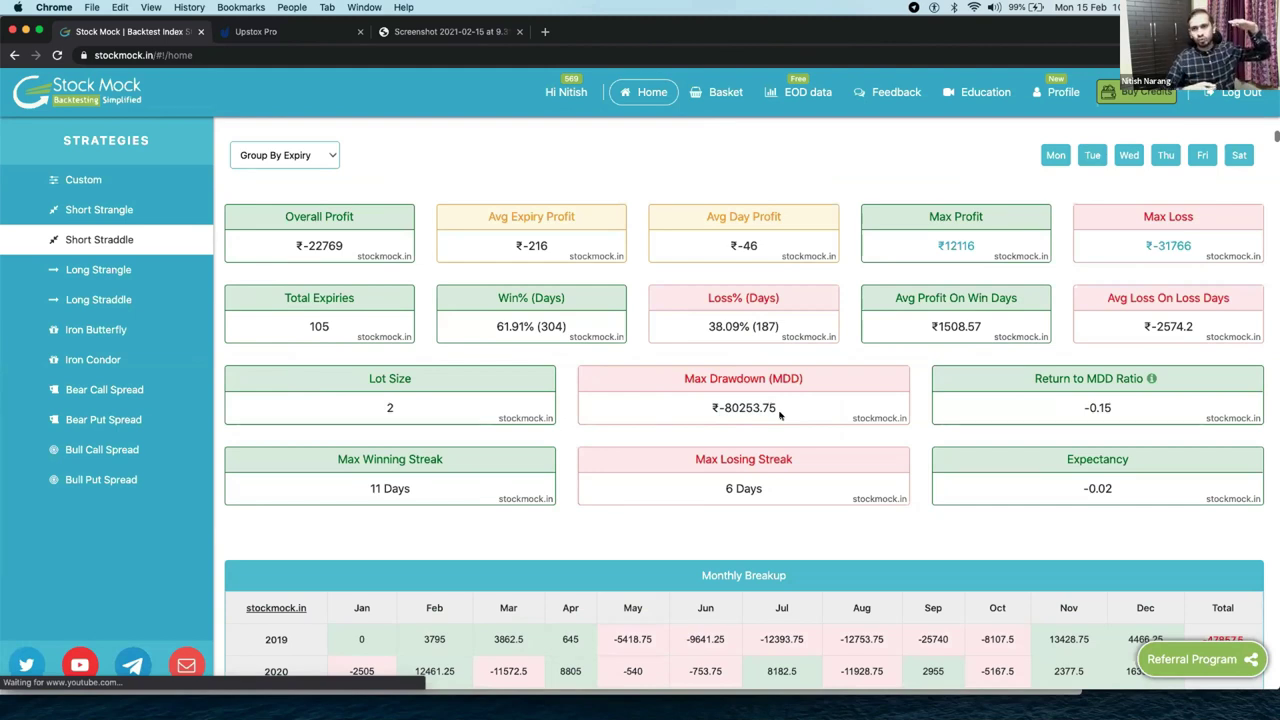
scroll(752, 377, "up", 10)
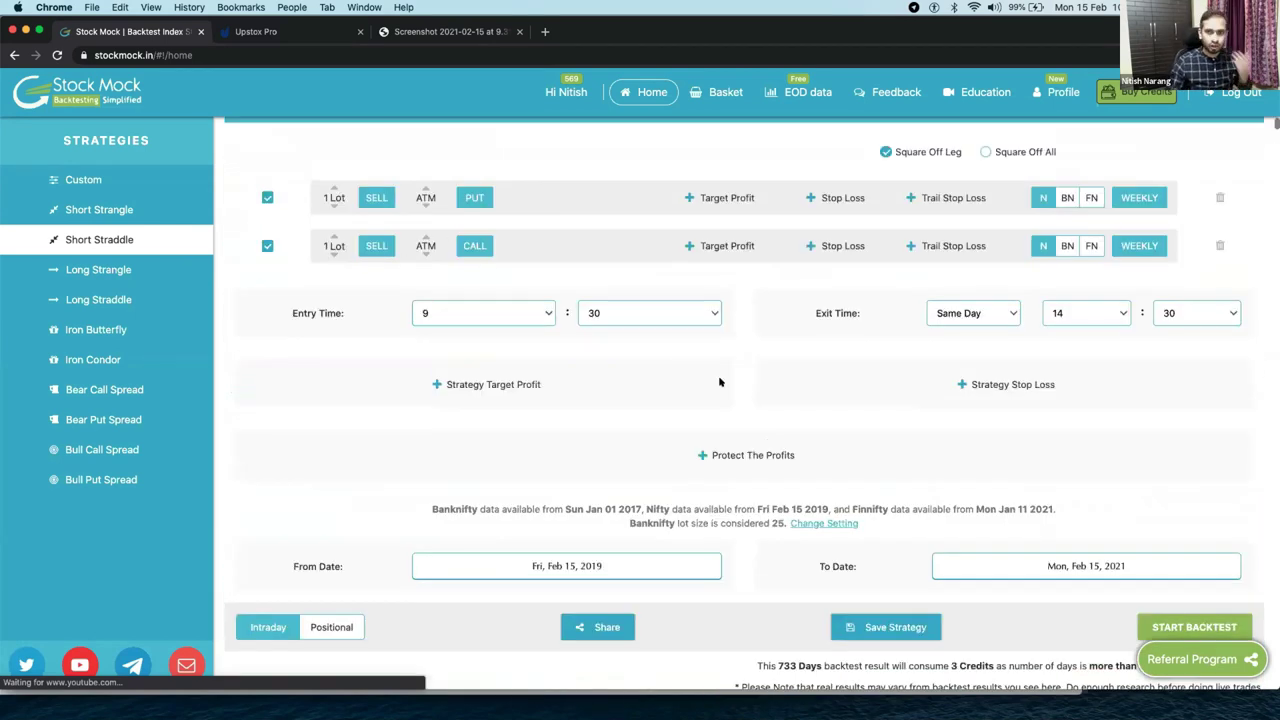
scroll(719, 382, "down", 5)
scroll(719, 382, "down", 4)
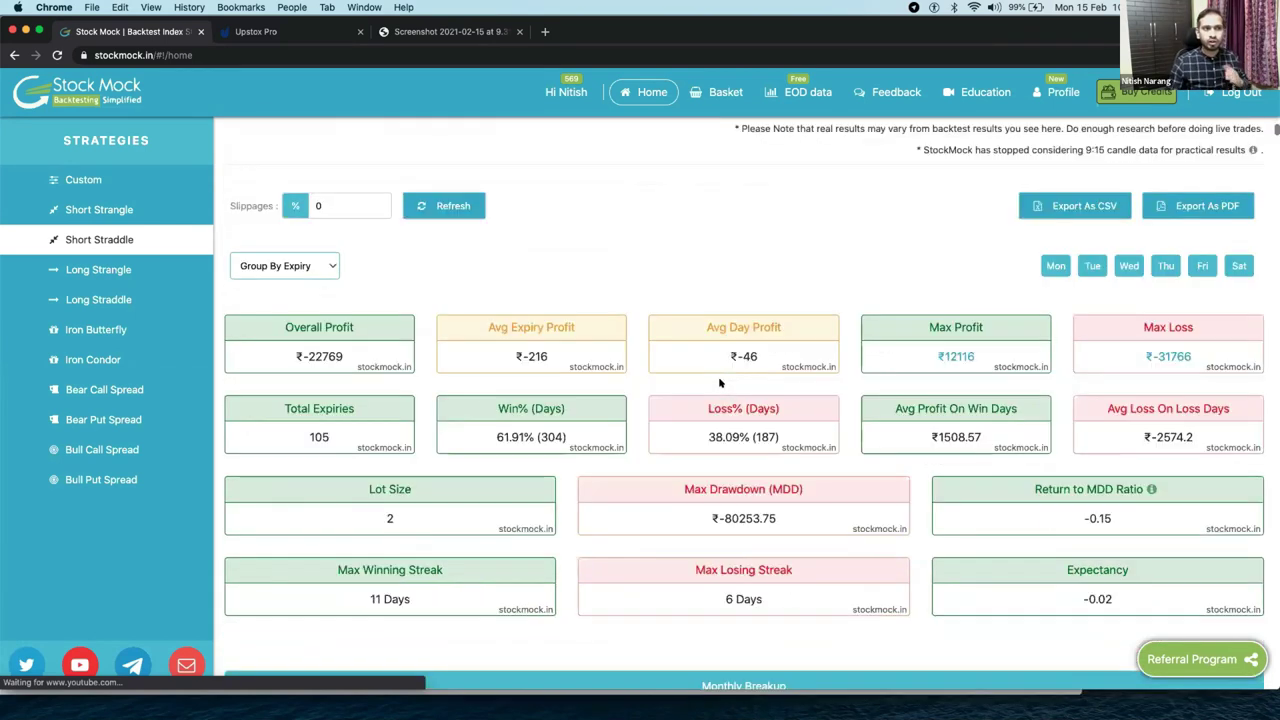
scroll(719, 382, "down", 3)
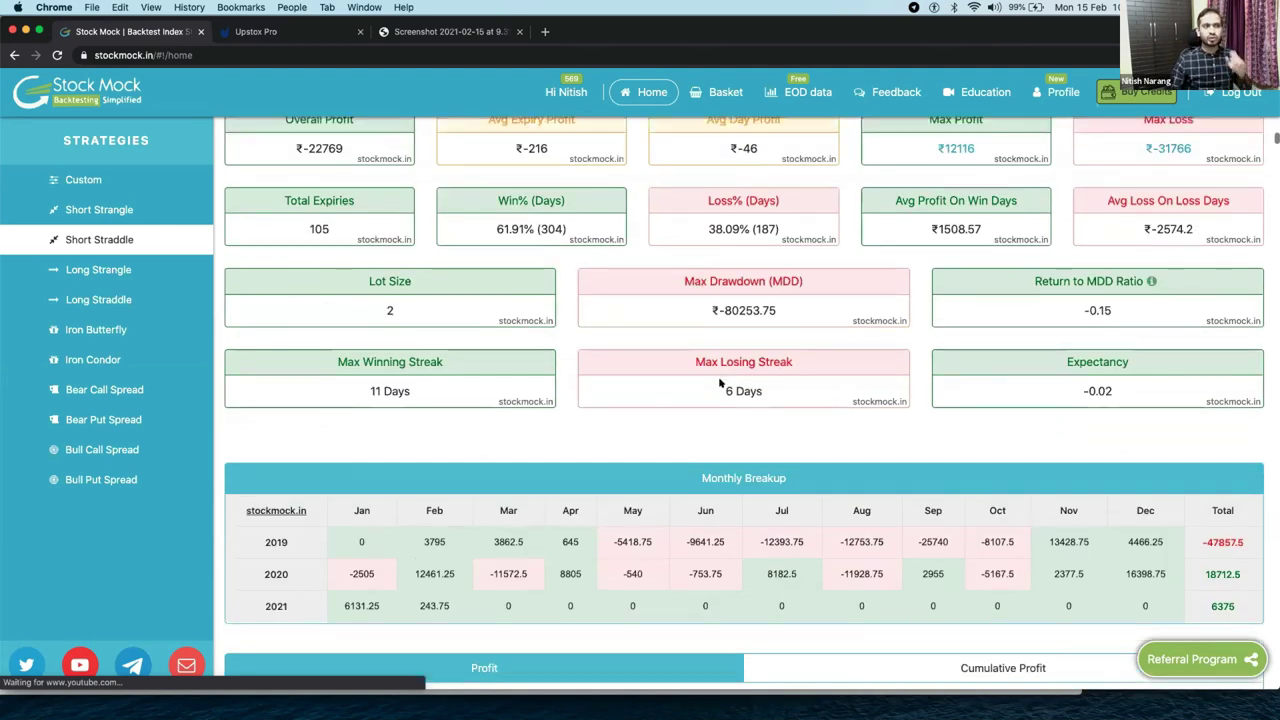
scroll(719, 384, "up", 1)
scroll(719, 389, "up", 2)
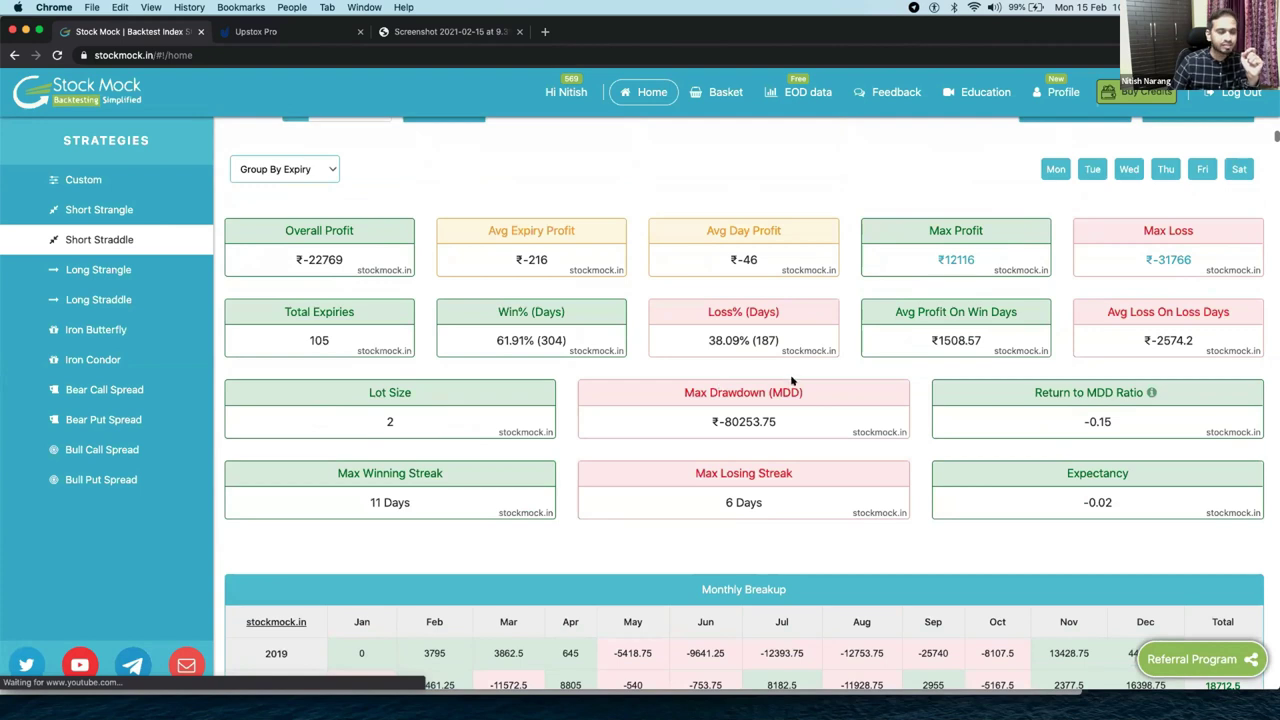
left_click_drag(770, 423, 700, 424)
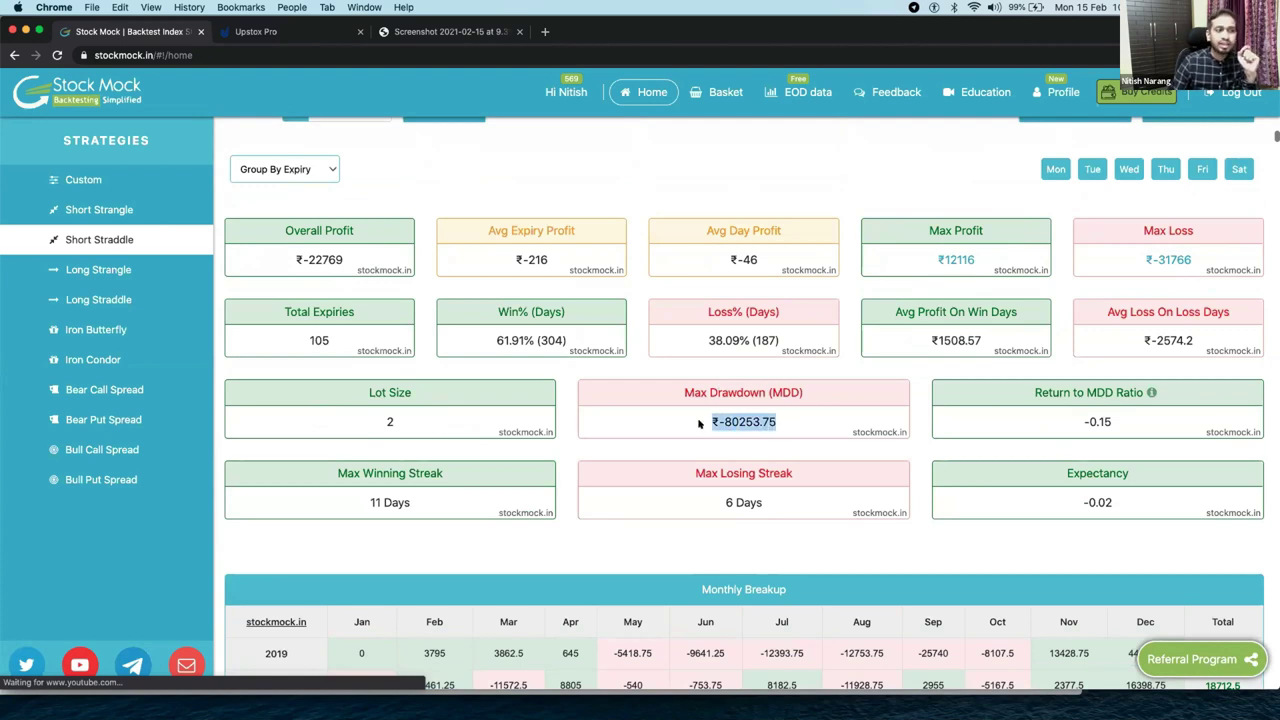
left_click(698, 423)
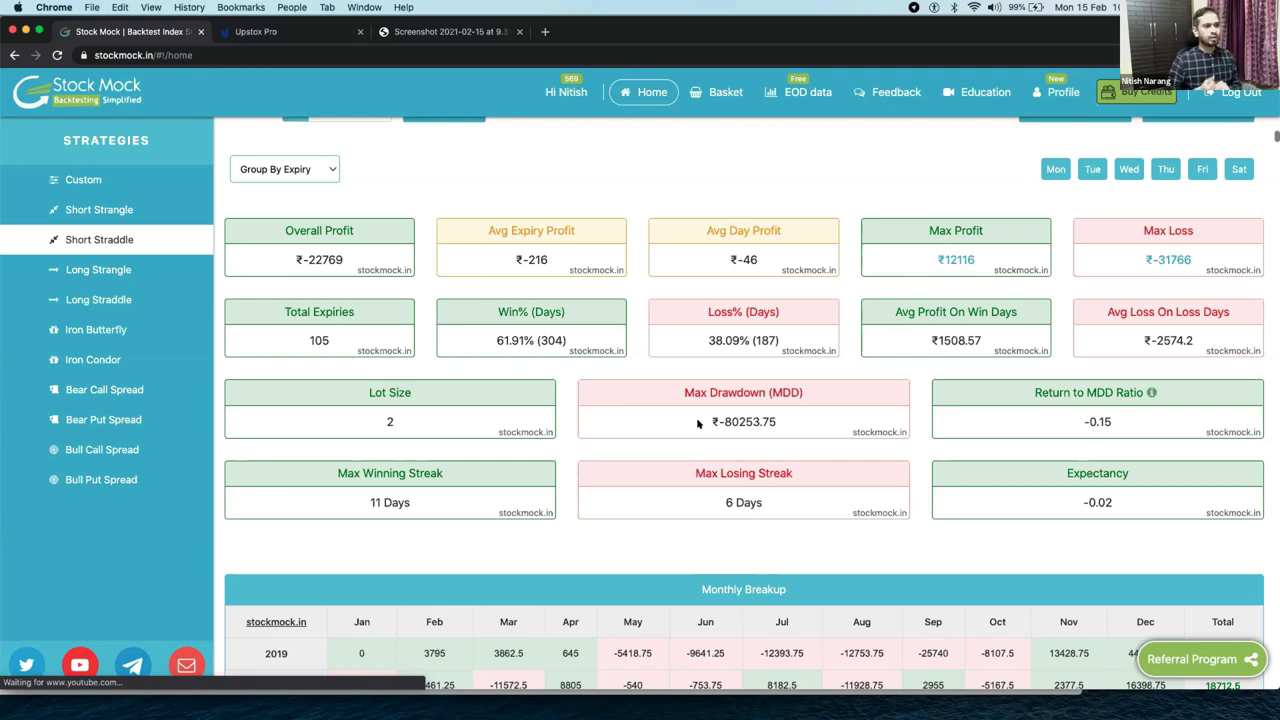
- Add a 20% stop loss to both the put and call legs and rerun the backtest
scroll(698, 424, "up", 3)
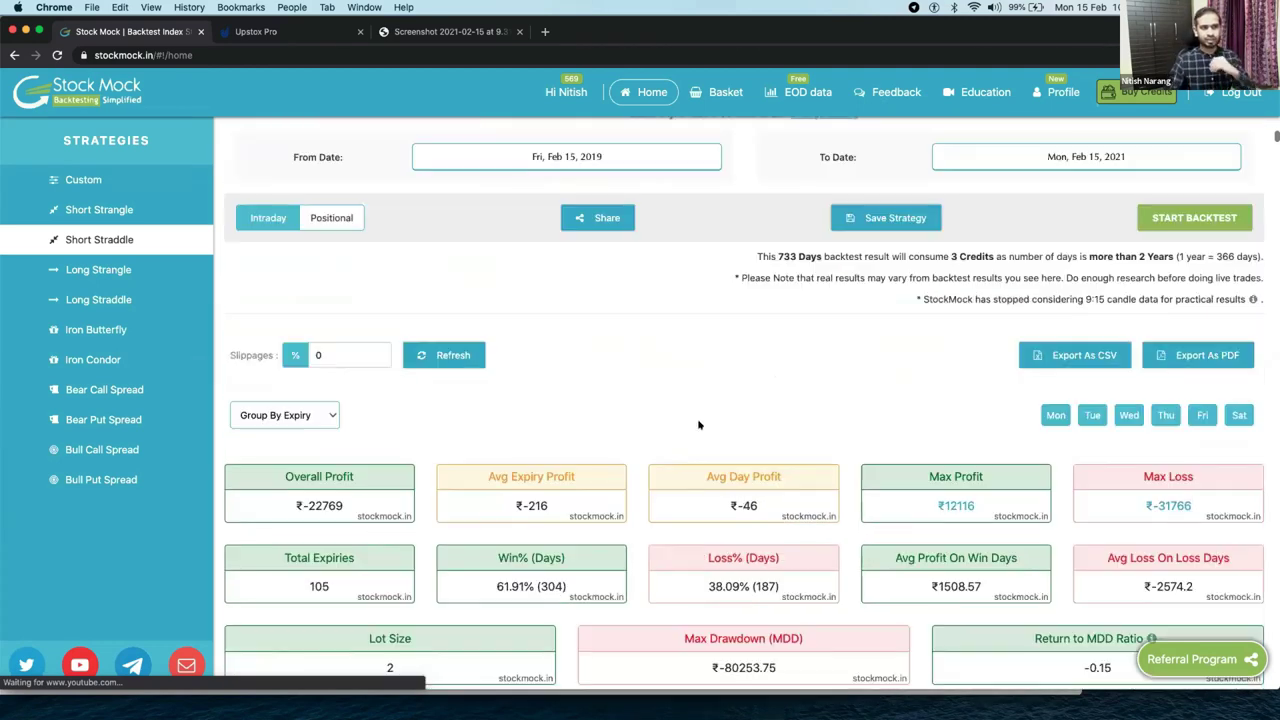
scroll(699, 430, "up", 6)
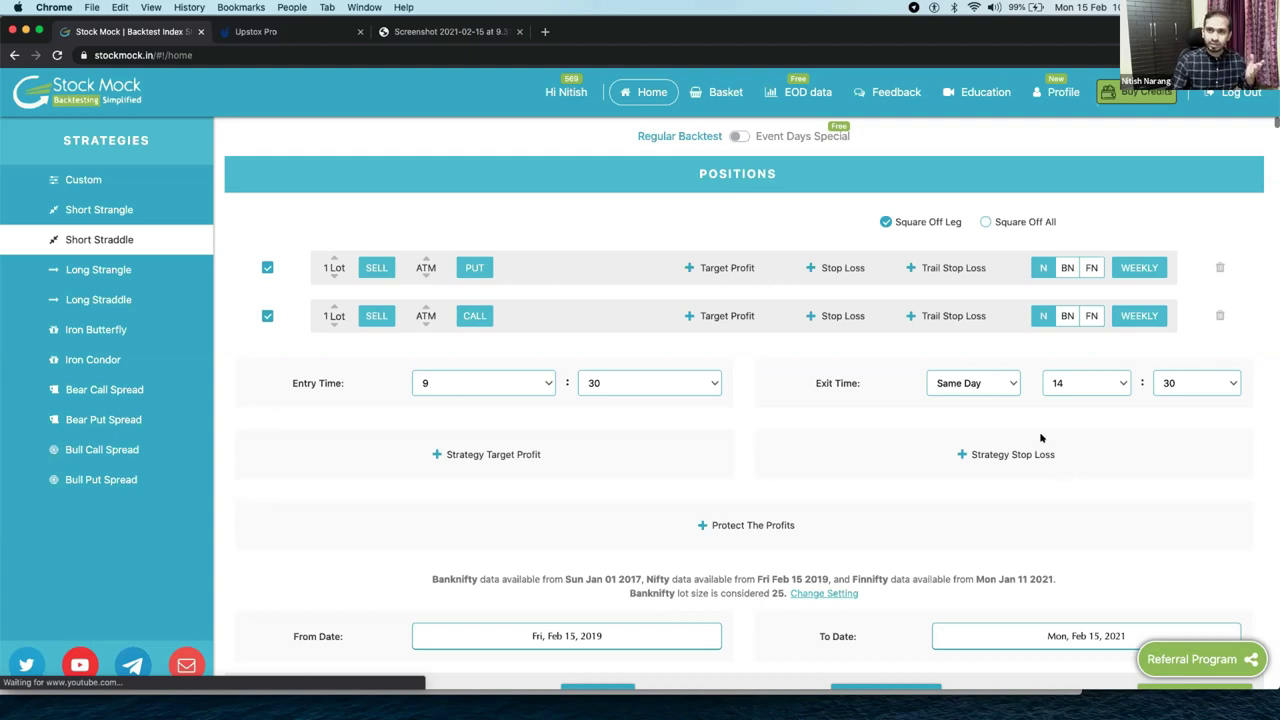
left_click(848, 268)
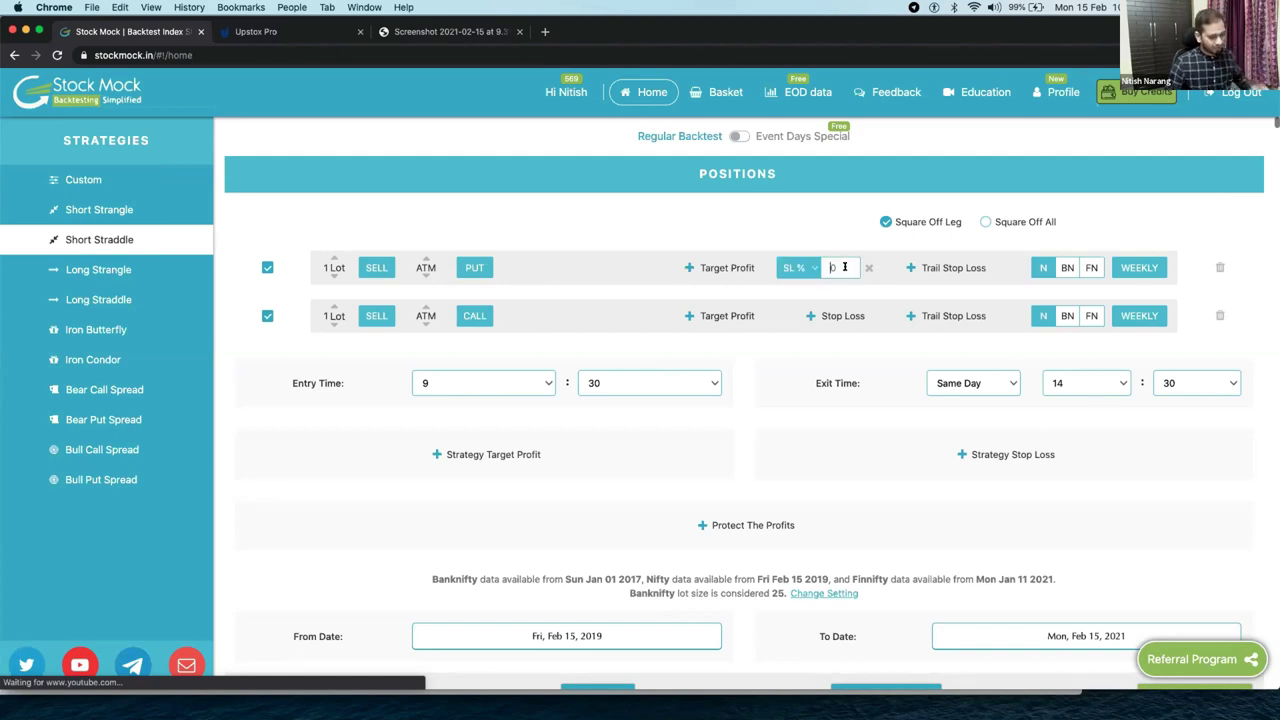
type("20")
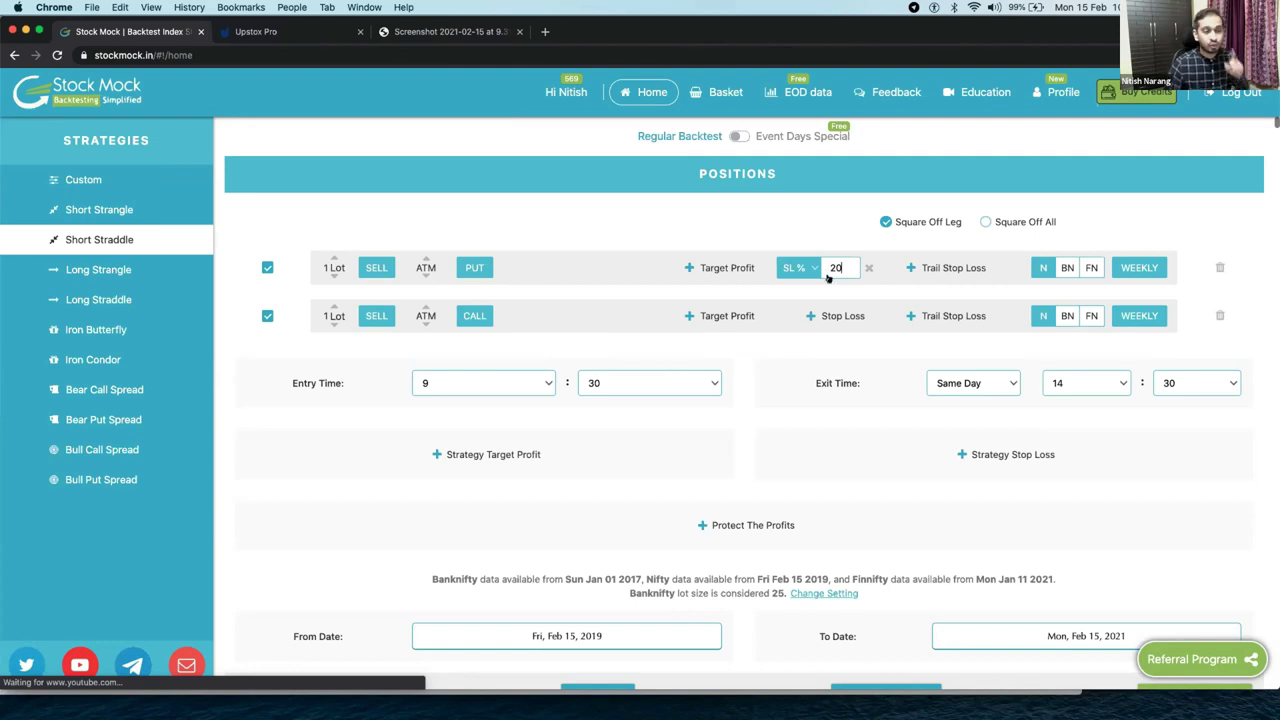
left_click(843, 316)
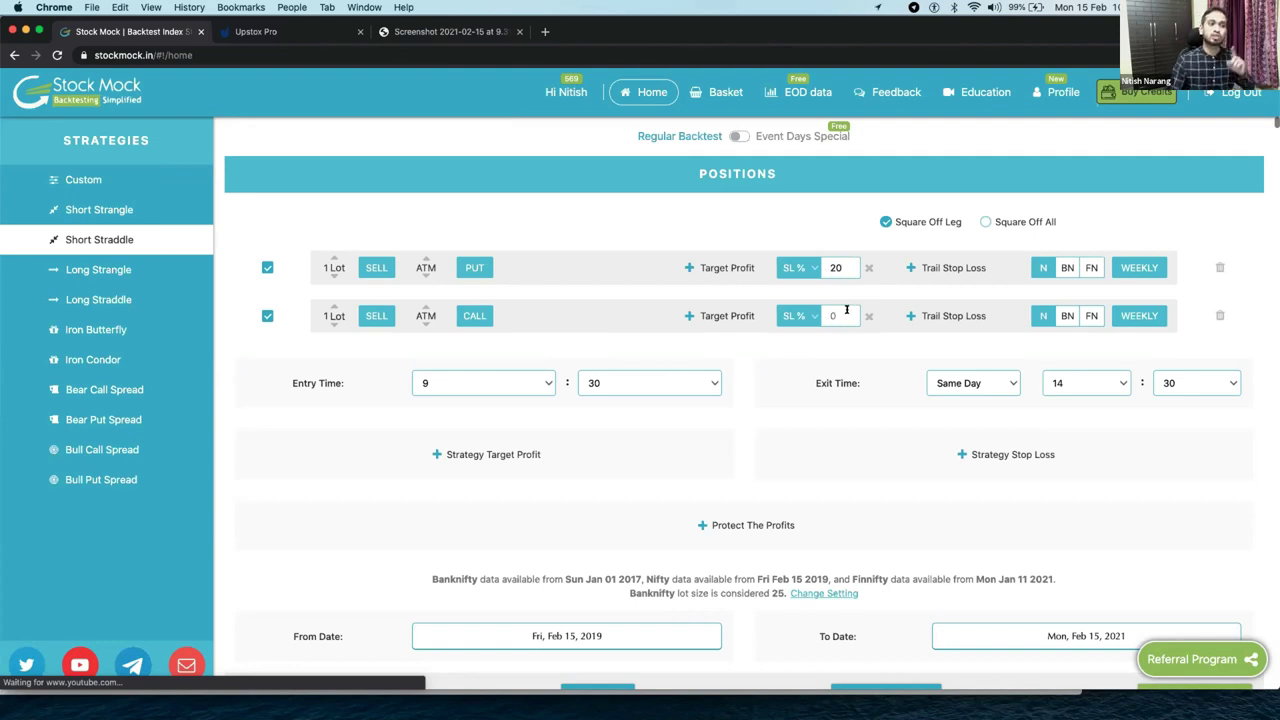
type("20")
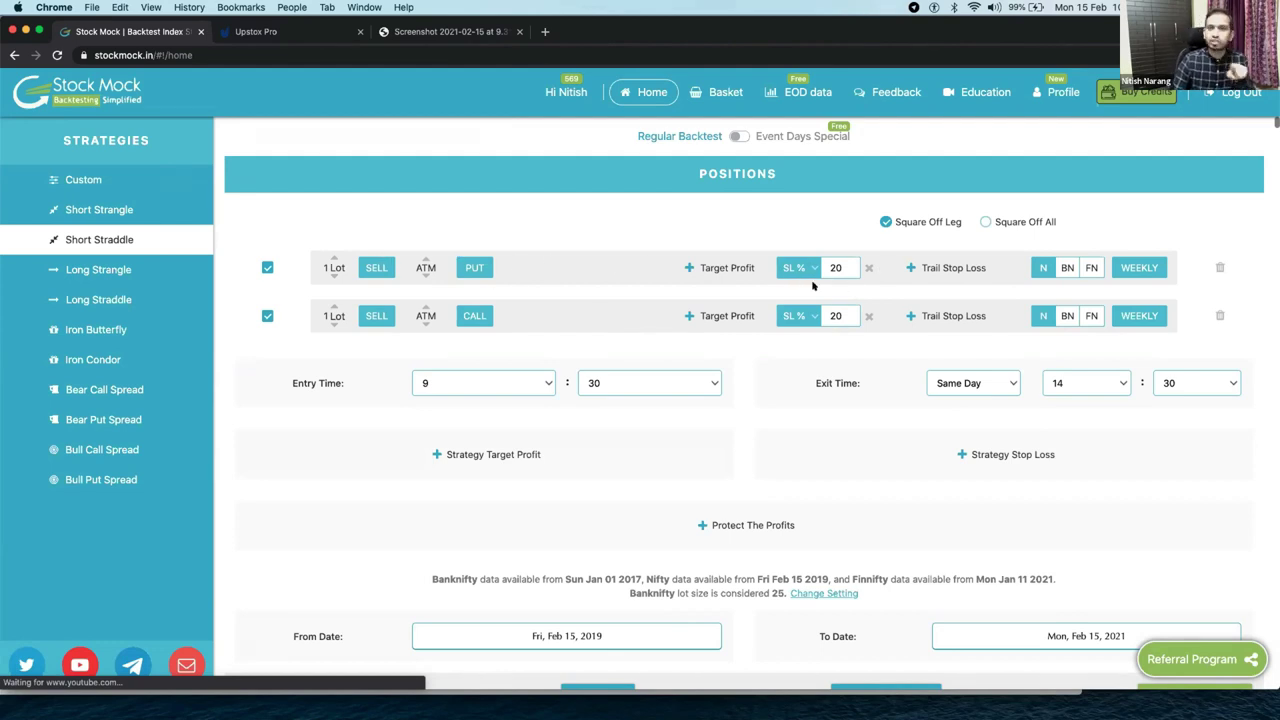
left_click(850, 316)
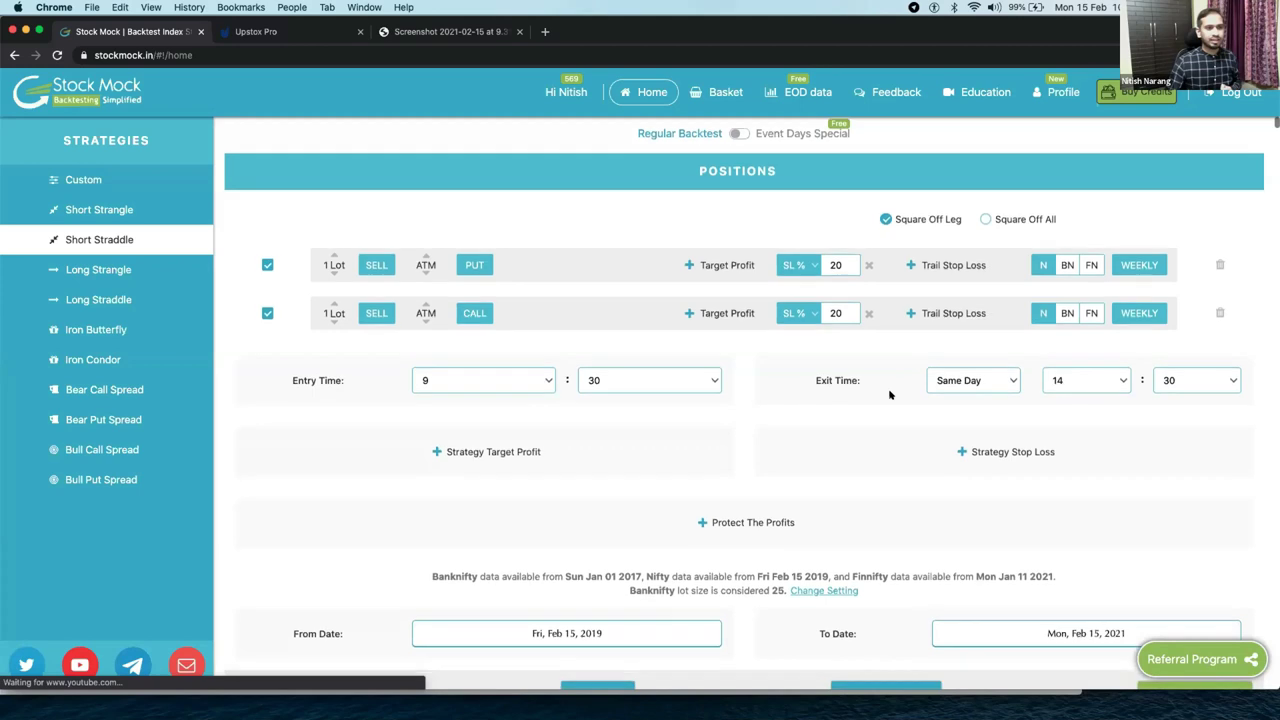
scroll(890, 395, "down", 2)
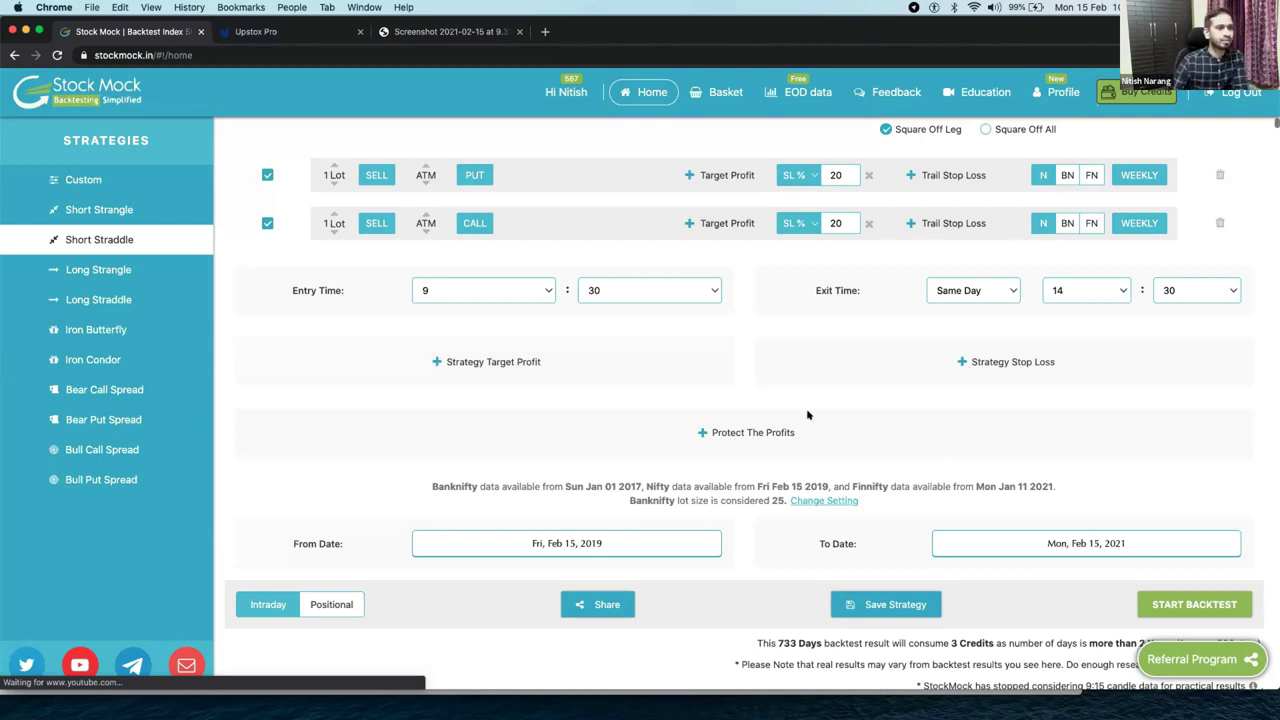
- Examine the result summary of the backtest with leg stop losses, focusing on the maximum drawdown
scroll(803, 411, "down", 5)
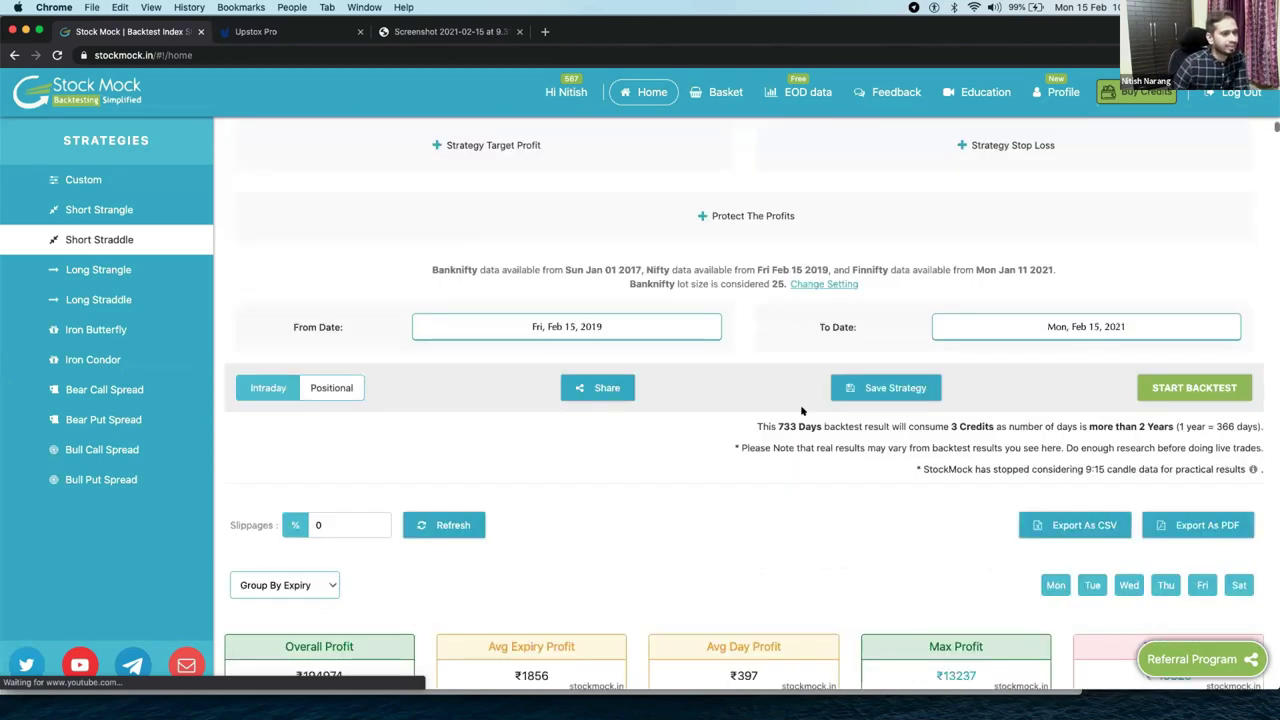
scroll(802, 411, "down", 5)
scroll(801, 411, "down", 3)
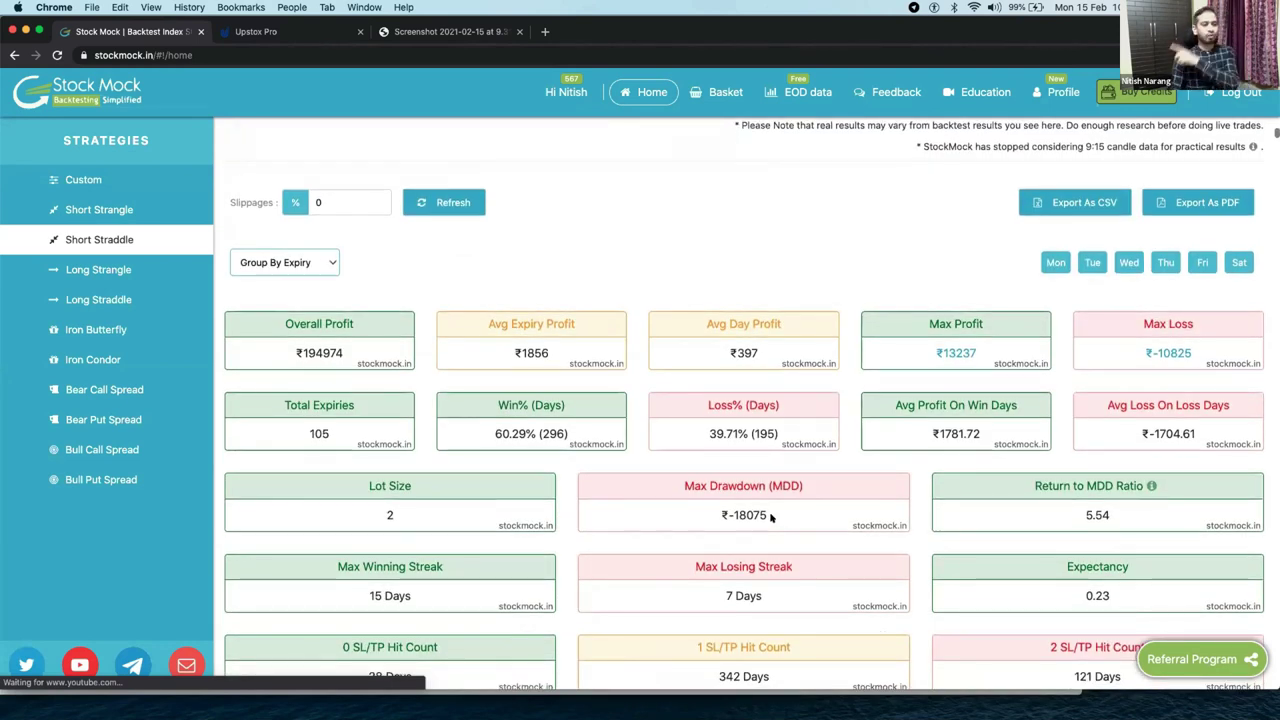
left_click_drag(768, 515, 727, 511)
left_click(727, 511)
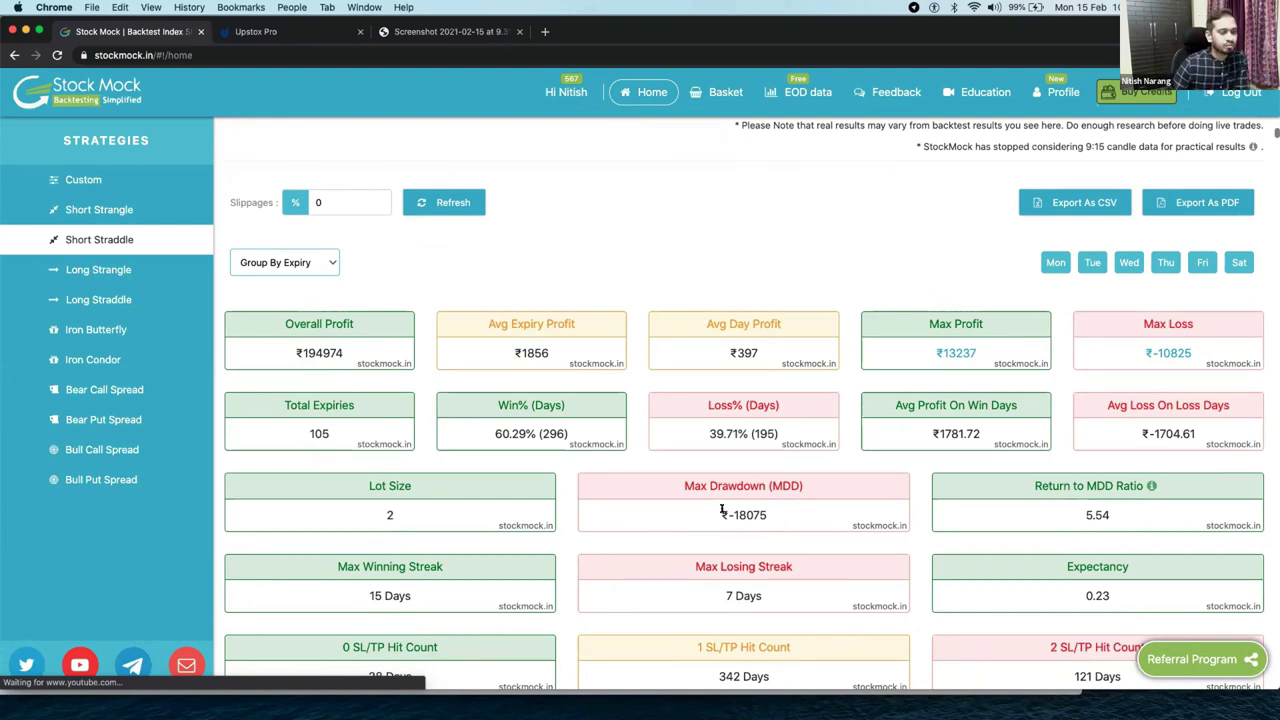
double_click(763, 514)
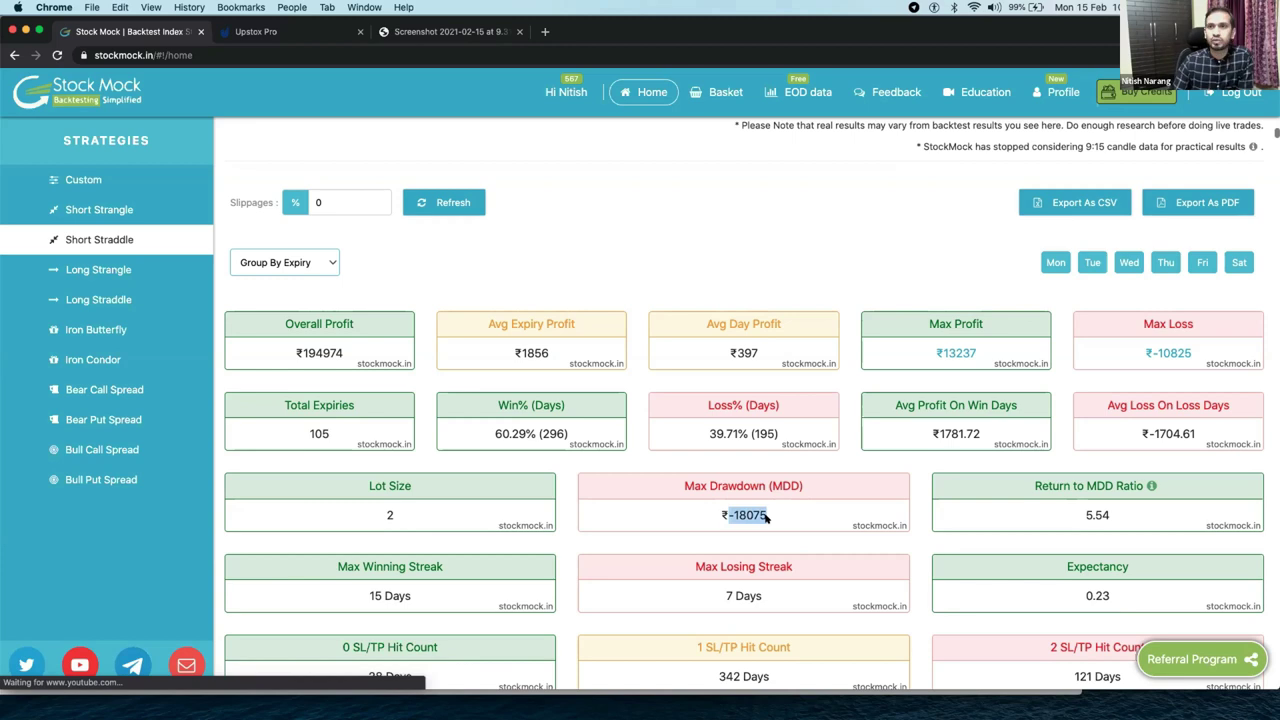
left_click(765, 516)
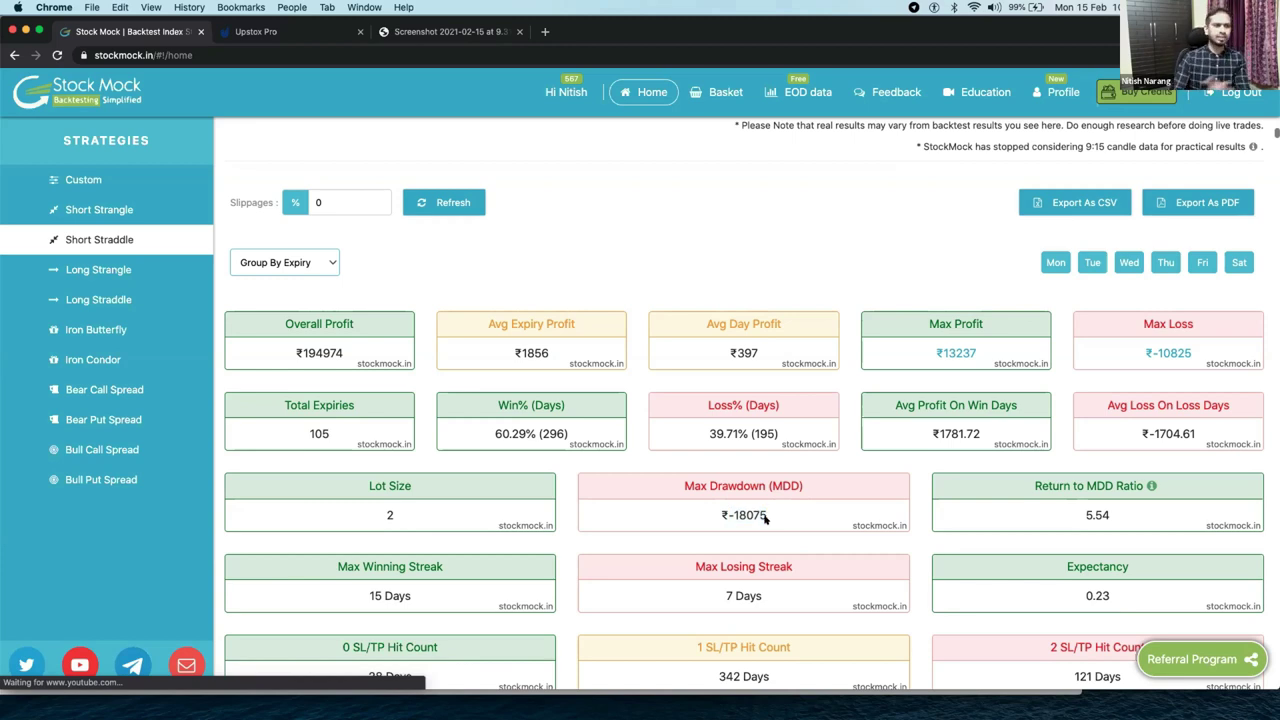
left_click_drag(765, 518, 728, 515)
left_click(727, 515)
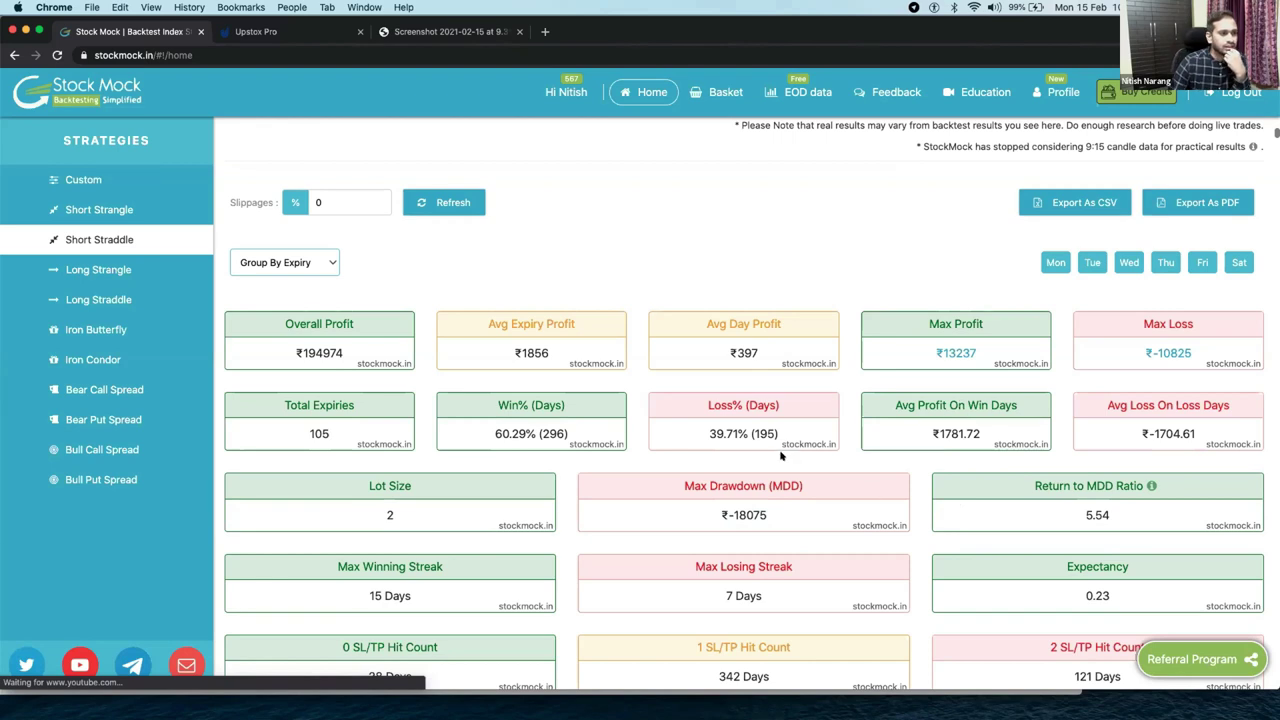
scroll(783, 480, "down", 1)
left_click_drag(772, 486, 727, 486)
left_click(727, 485)
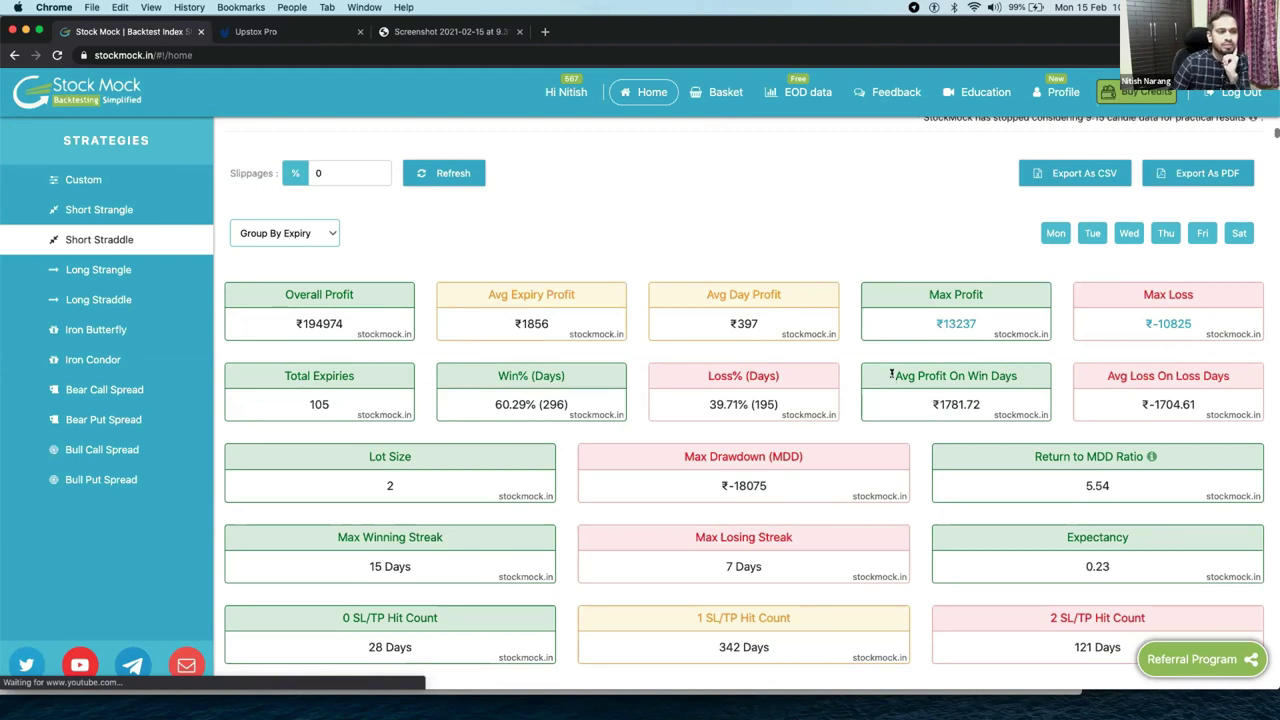
- Compare the average profit on win days with the average loss on loss days, and check the win percentage
left_click_drag(891, 377, 1196, 410)
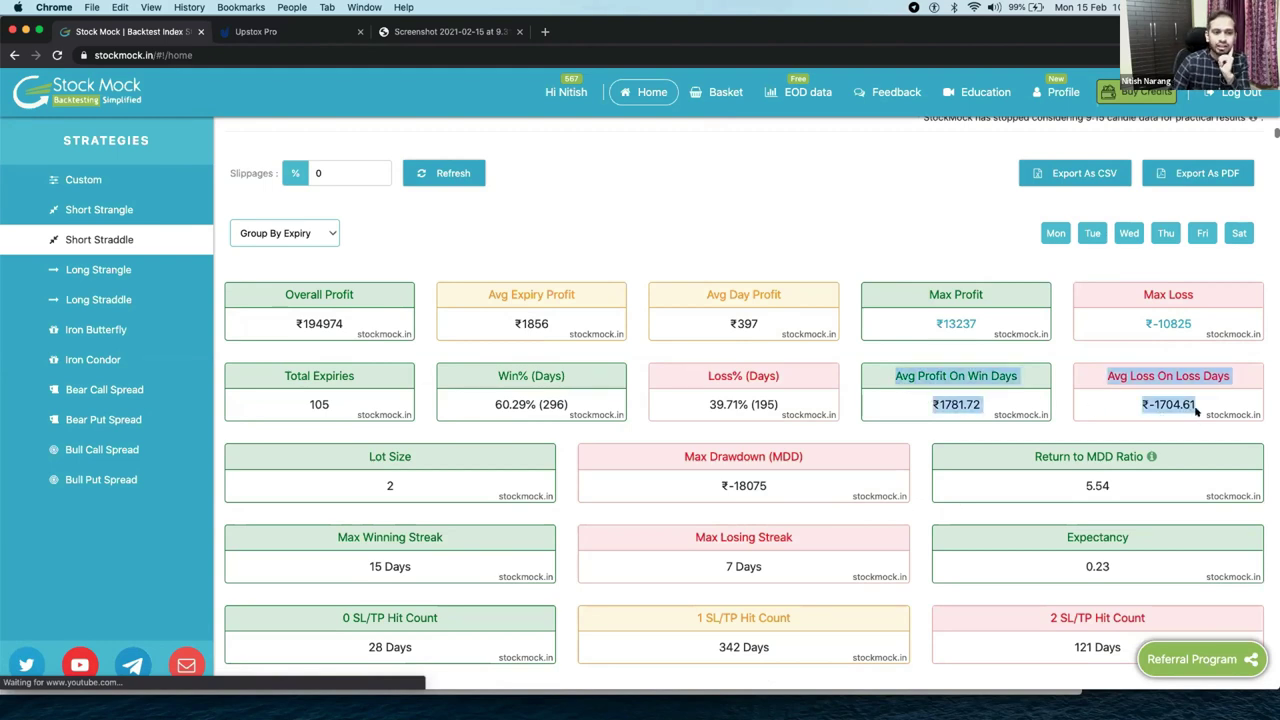
left_click(1196, 410)
left_click_drag(920, 403, 1200, 404)
left_click(1200, 404)
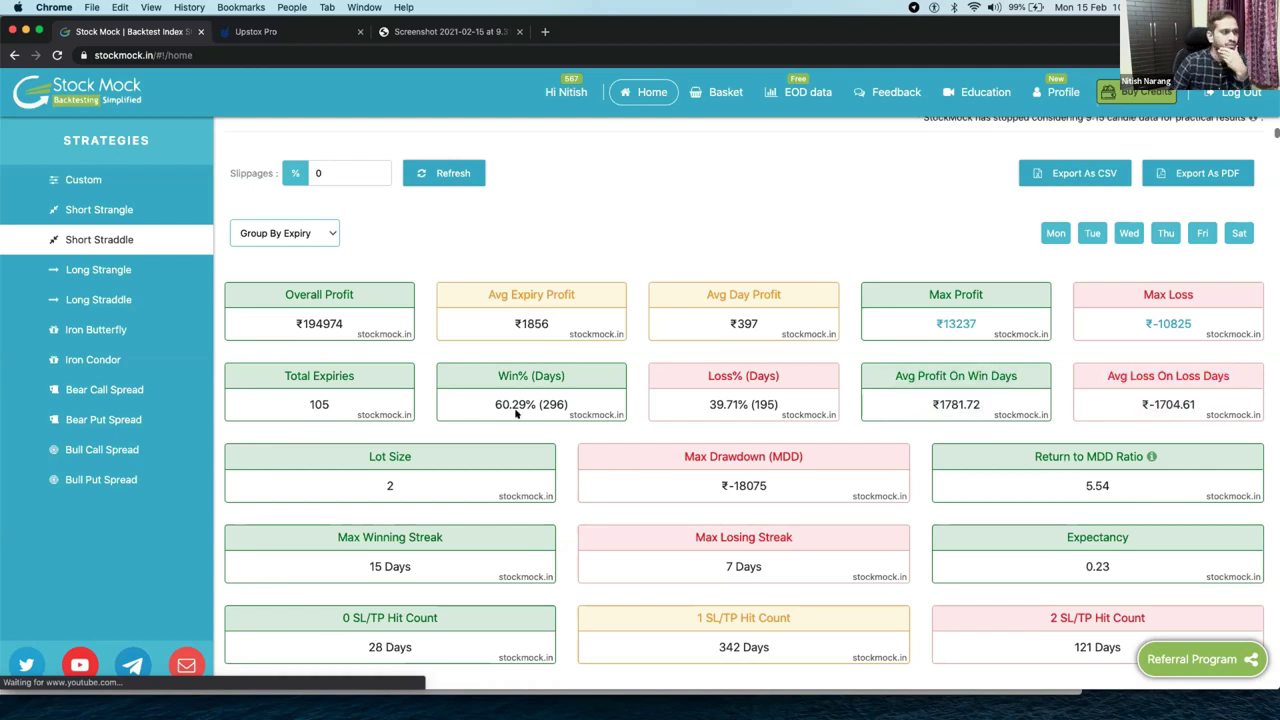
triple_click(558, 404)
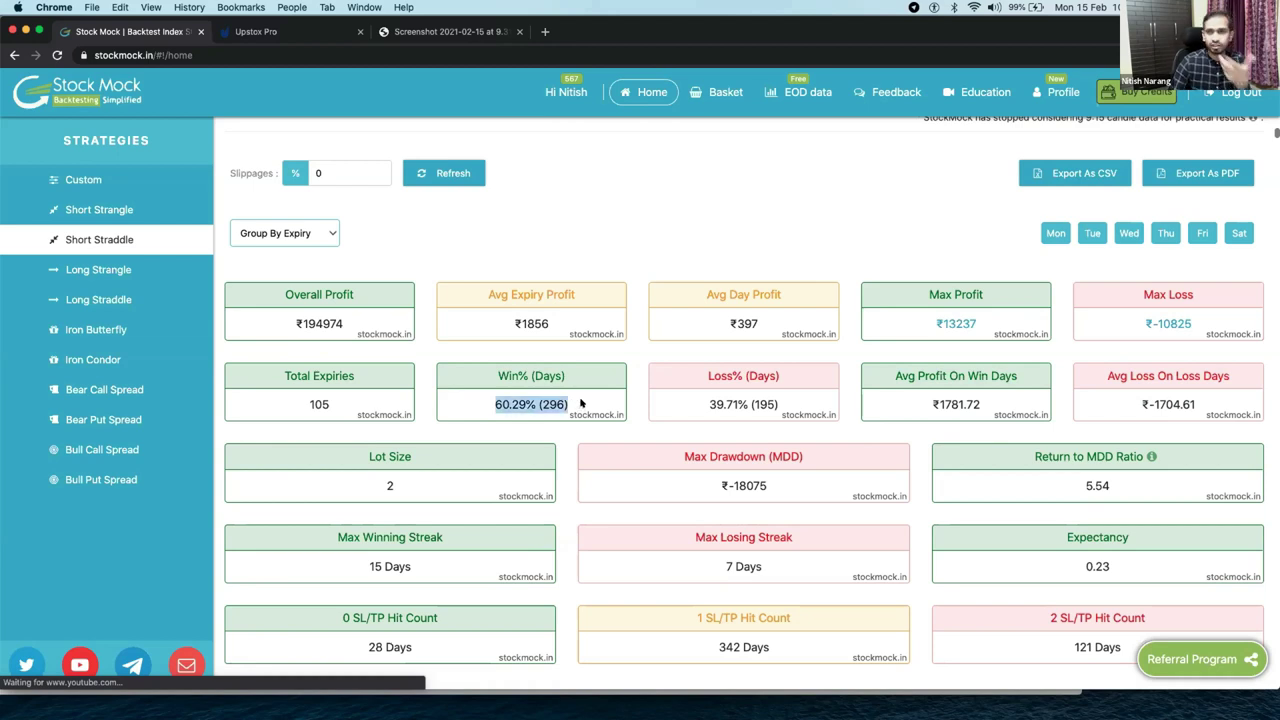
left_click(579, 402)
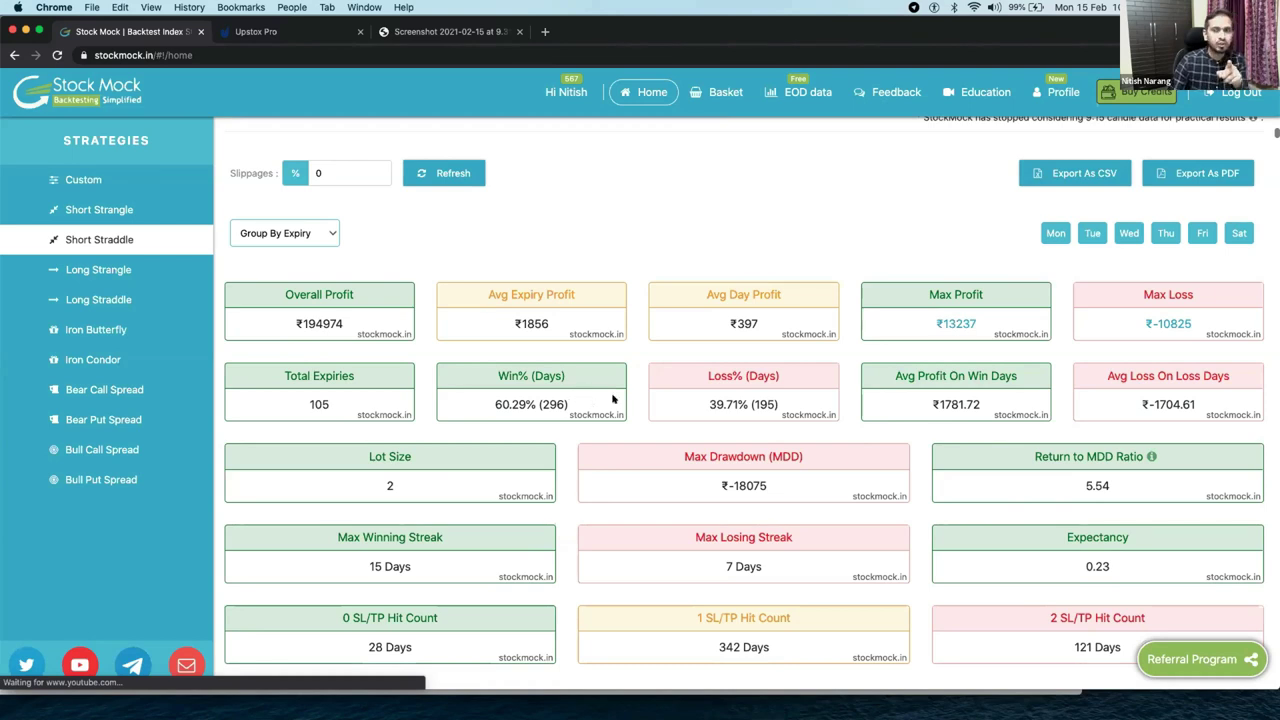
- Examine the average day profit of the backtest with leg stop losses
left_click_drag(758, 326, 732, 328)
left_click(730, 326)
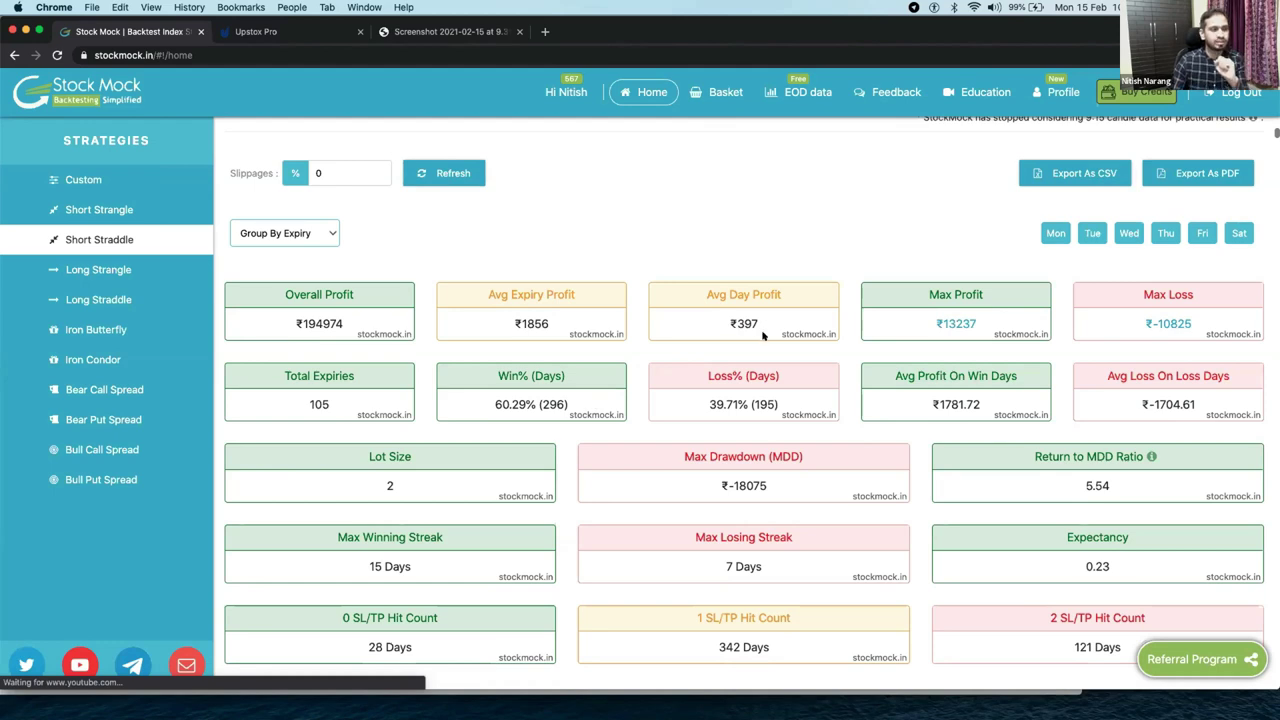
left_click_drag(758, 325, 735, 326)
left_click(750, 340)
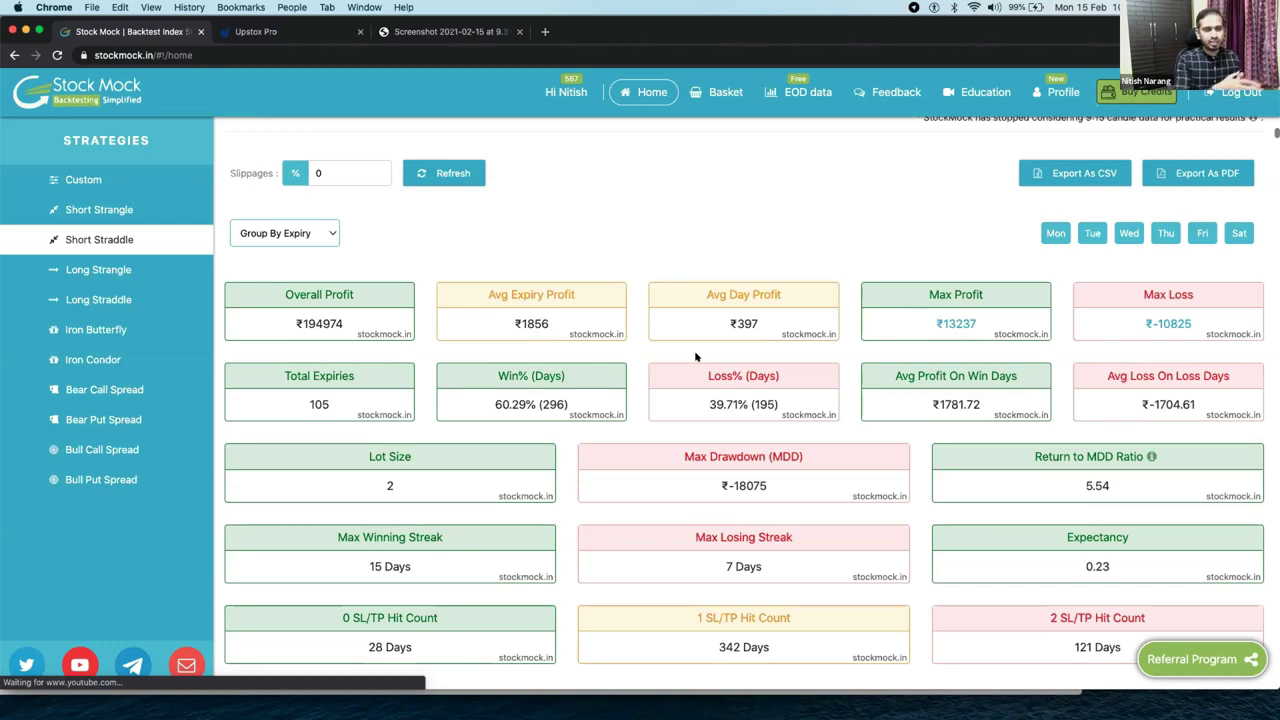
double_click(740, 322)
left_click(754, 328)
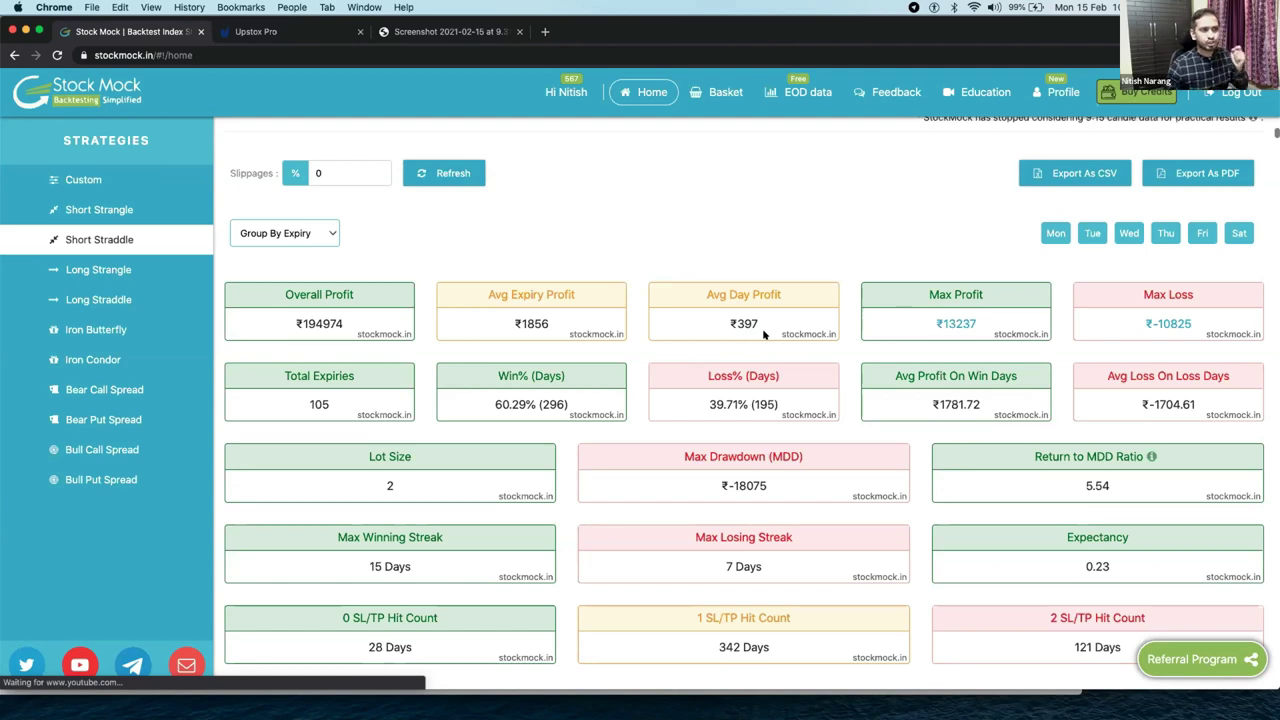
- Review the drawdown, streak and SL/TP hit count figures together with the monthly breakup table
scroll(860, 440, "down", 1)
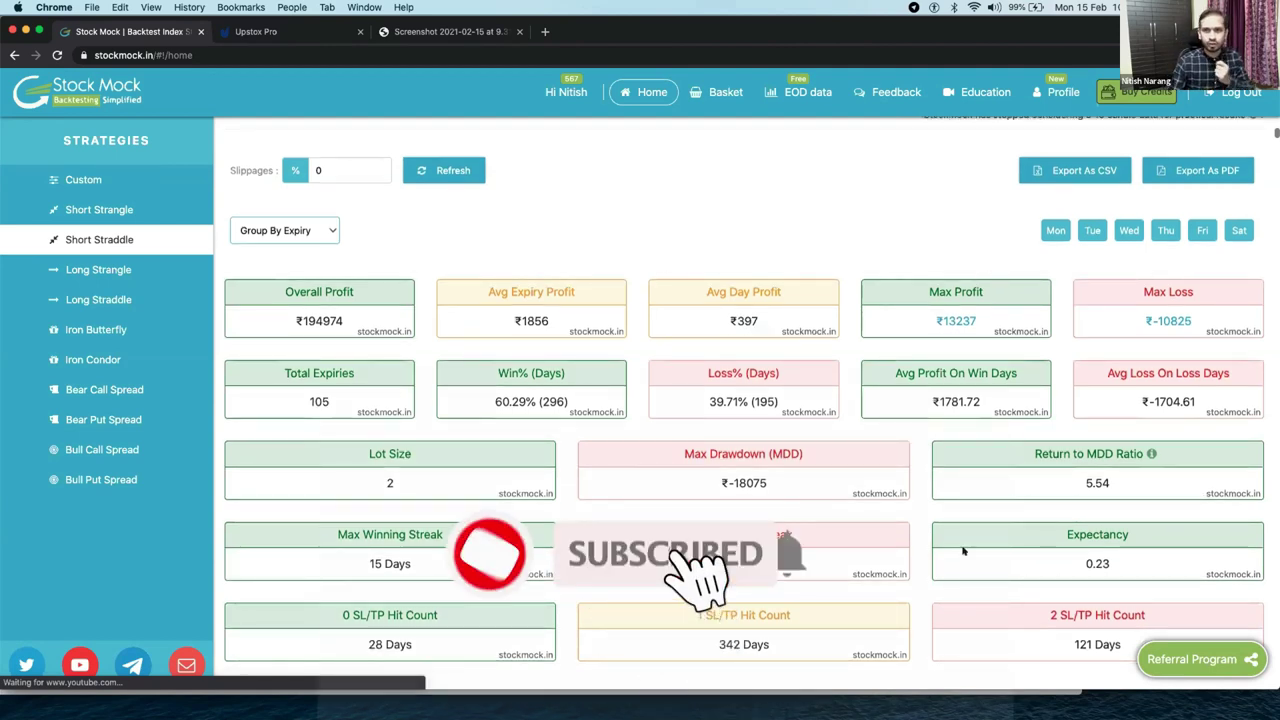
scroll(782, 424, "down", 2)
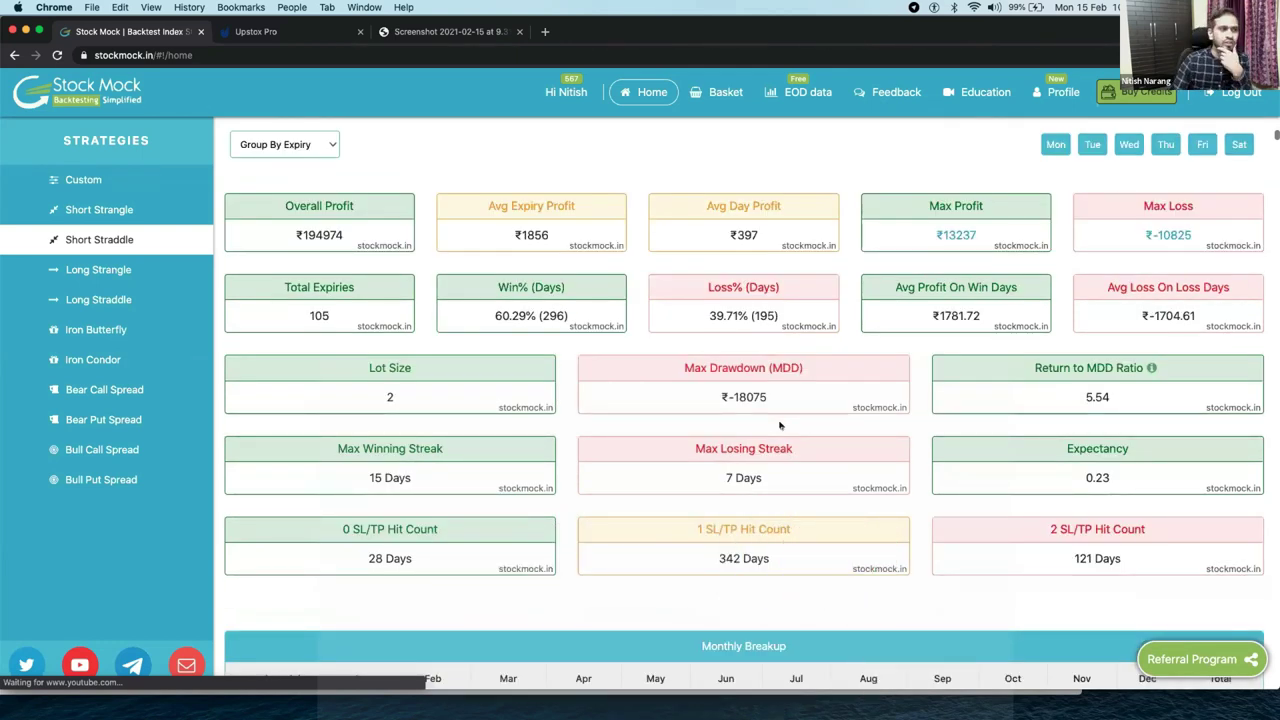
scroll(780, 425, "down", 2)
scroll(780, 425, "down", 3)
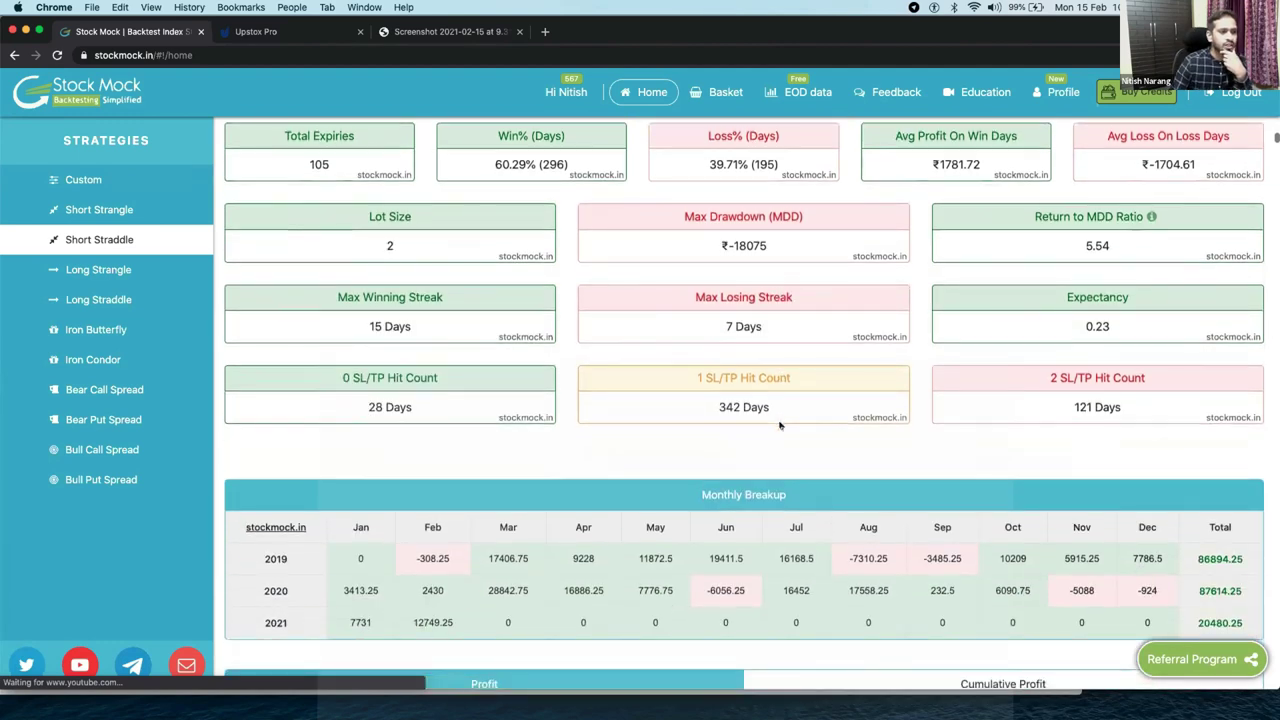
scroll(780, 425, "down", 3)
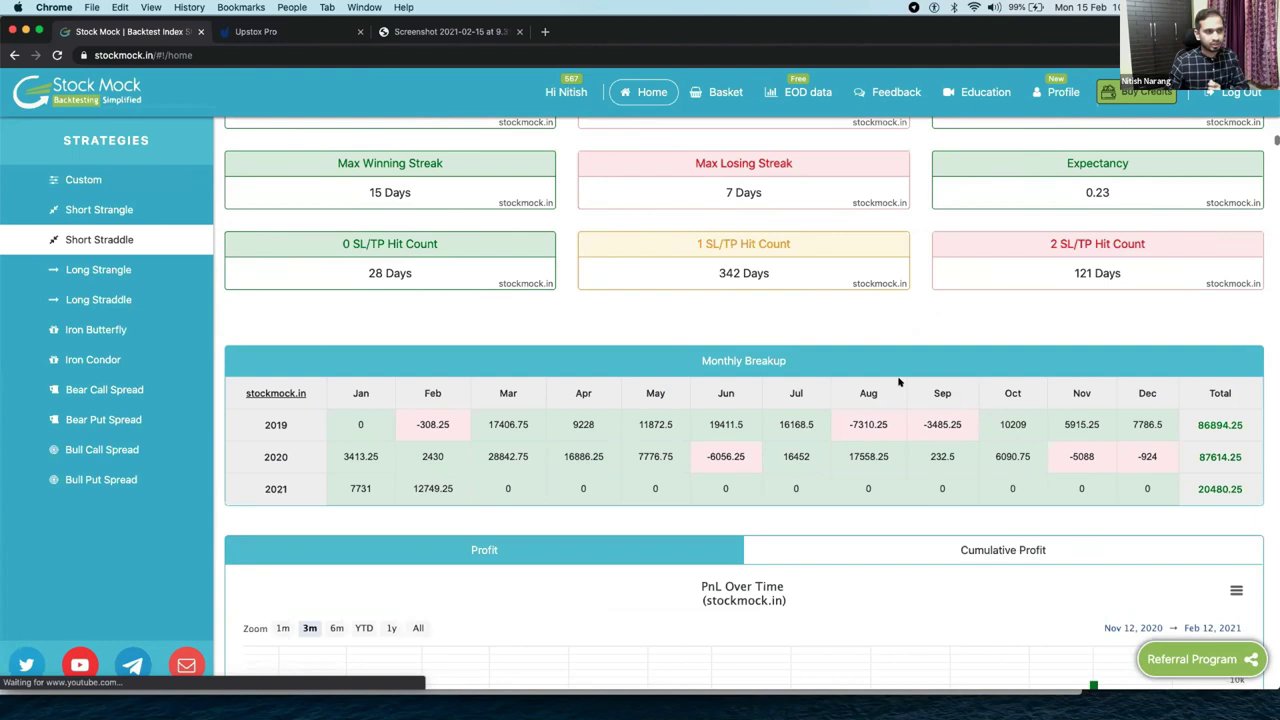
scroll(871, 480, "up", 6)
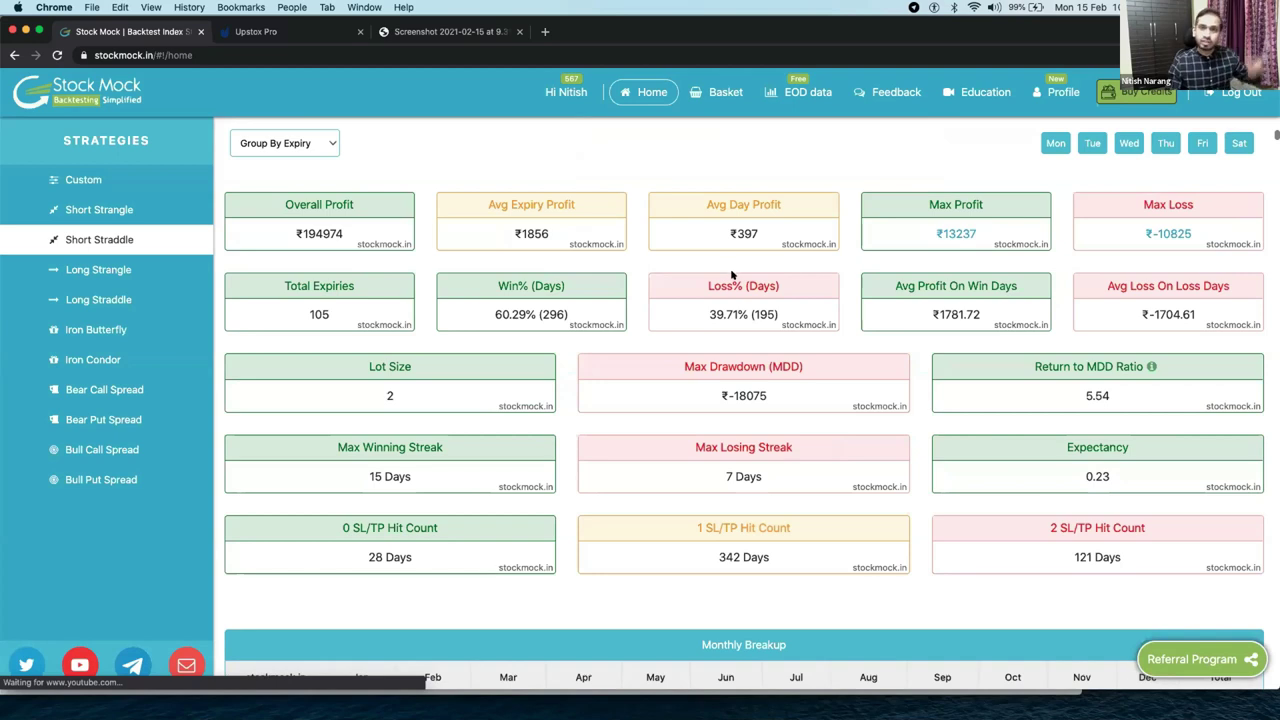
scroll(737, 277, "down", 5)
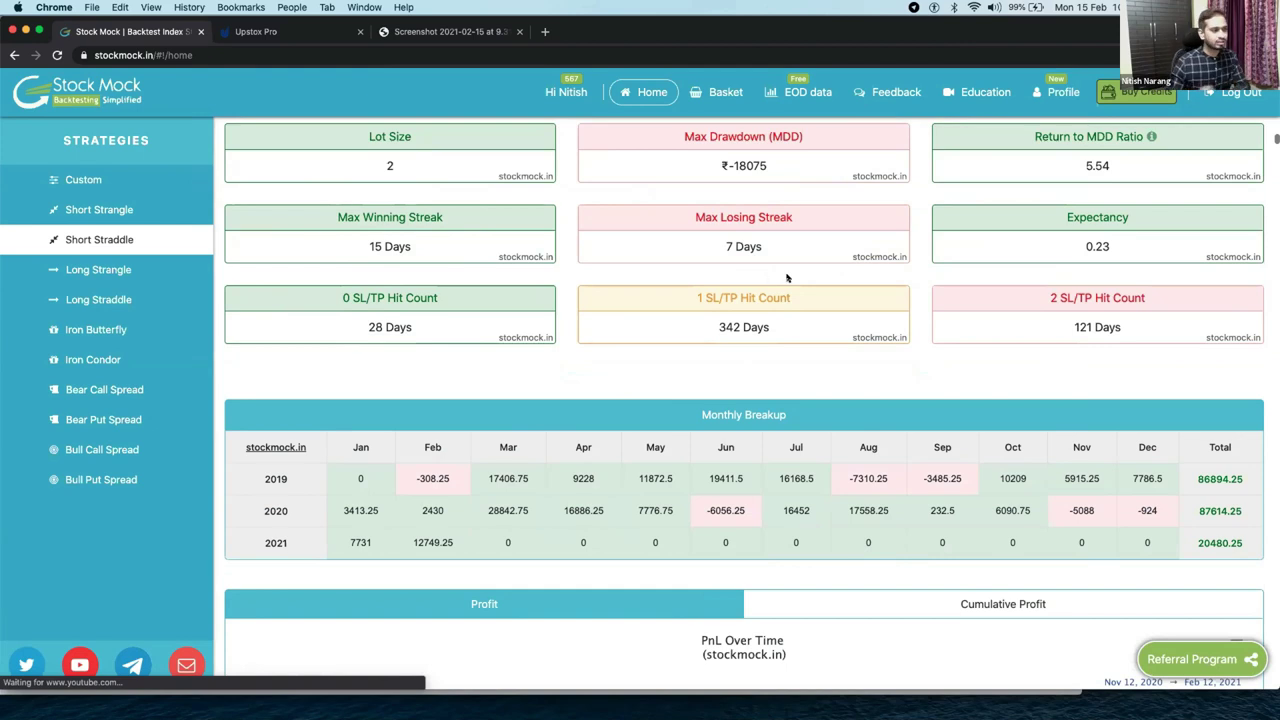
scroll(706, 331, "down", 1)
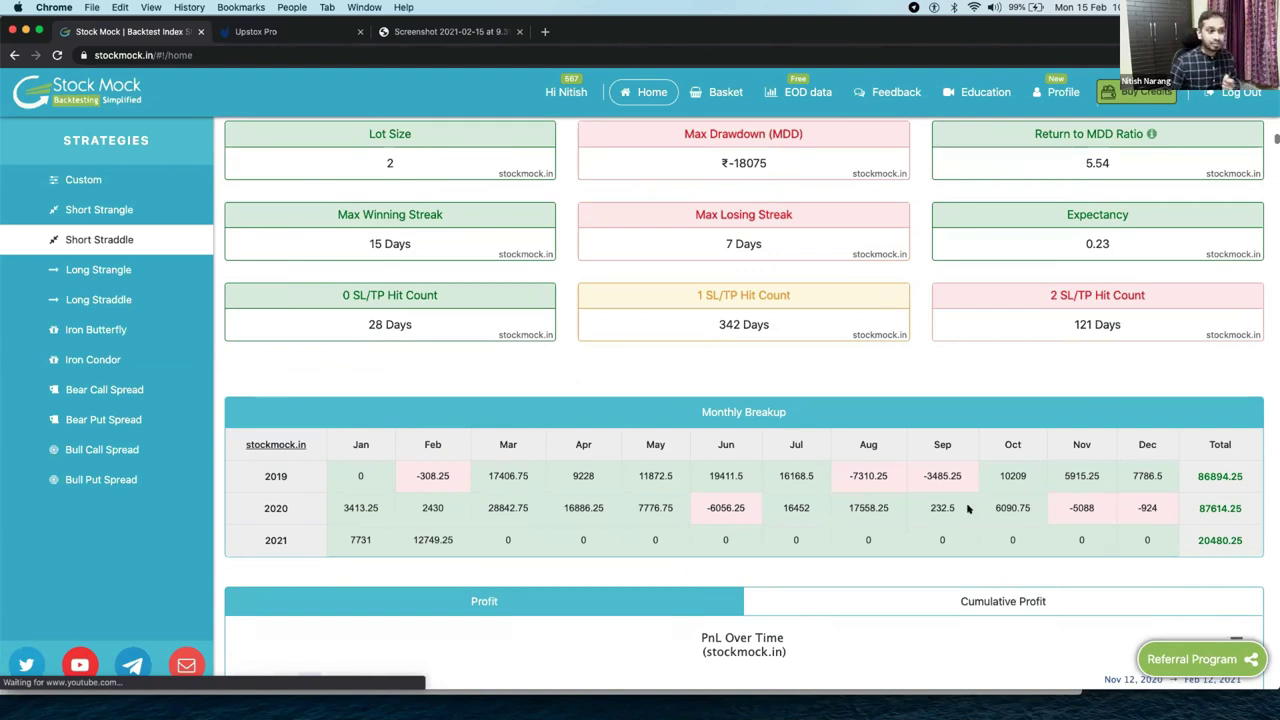
scroll(740, 497, "down", 1)
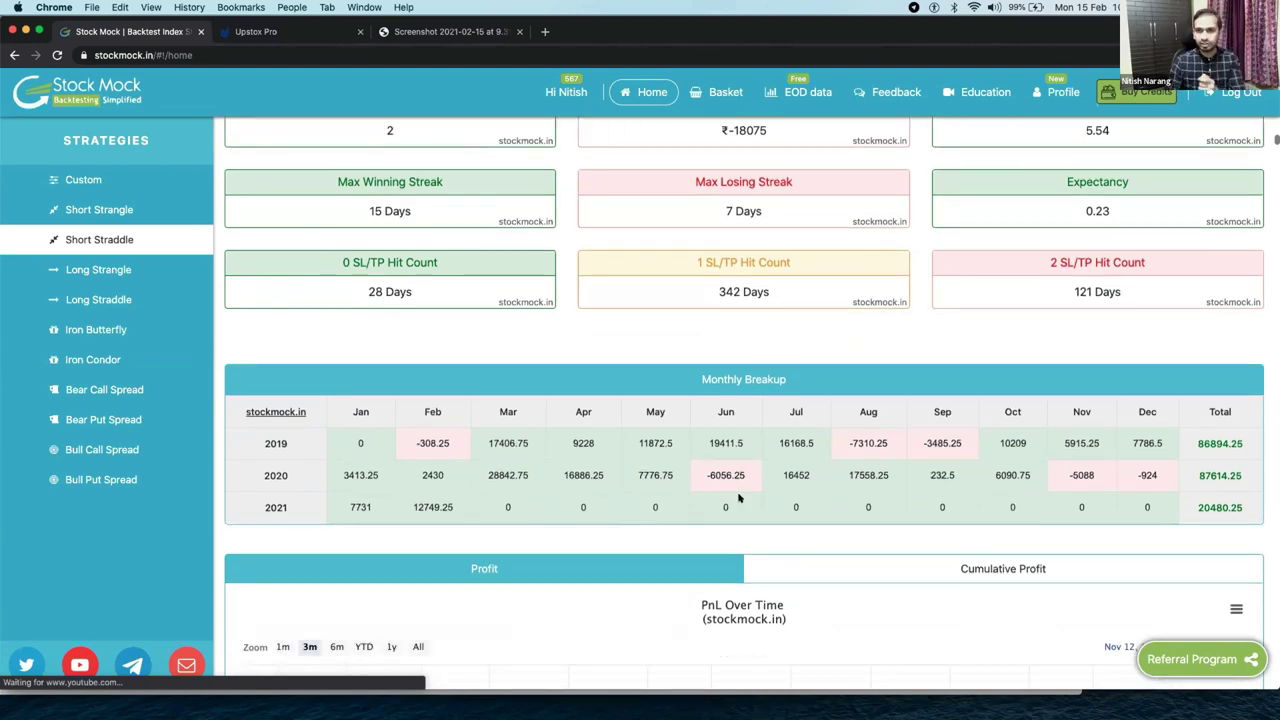
- Check the backtest date range and result summary, and examine the March 2019 profit in the monthly breakup
scroll(740, 497, "up", 5)
scroll(740, 497, "up", 5)
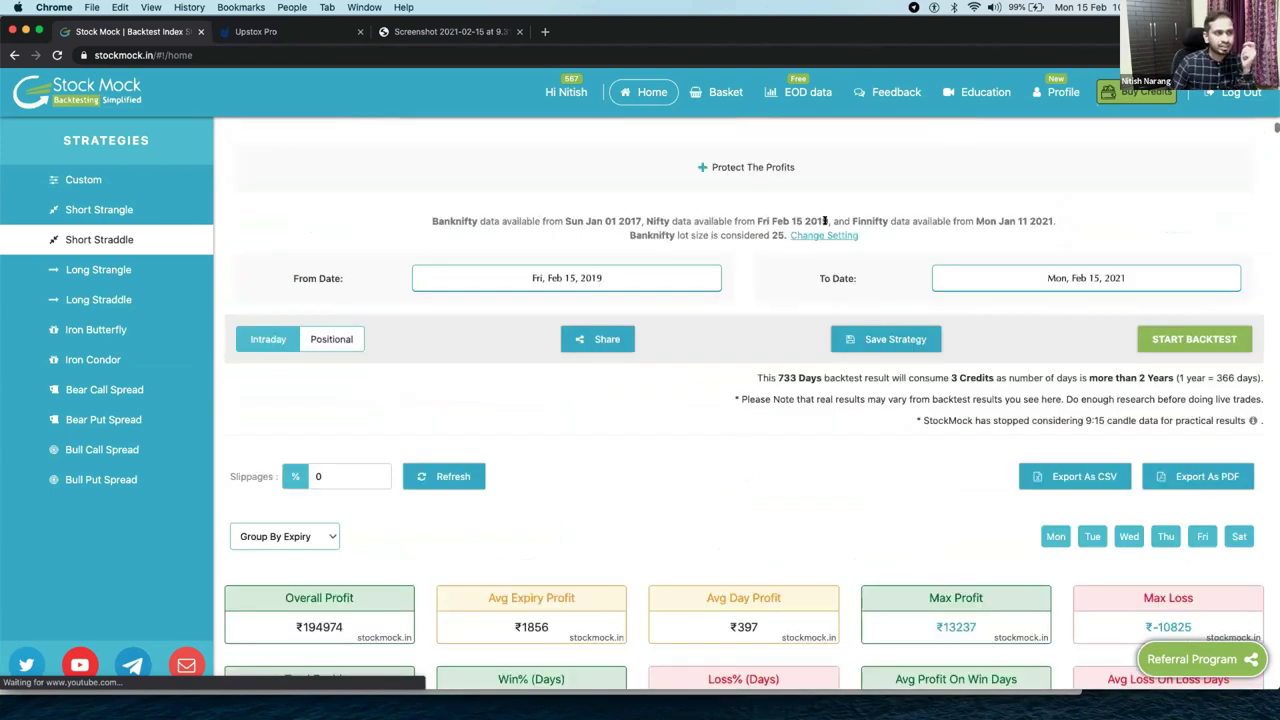
scroll(803, 485, "down", 2)
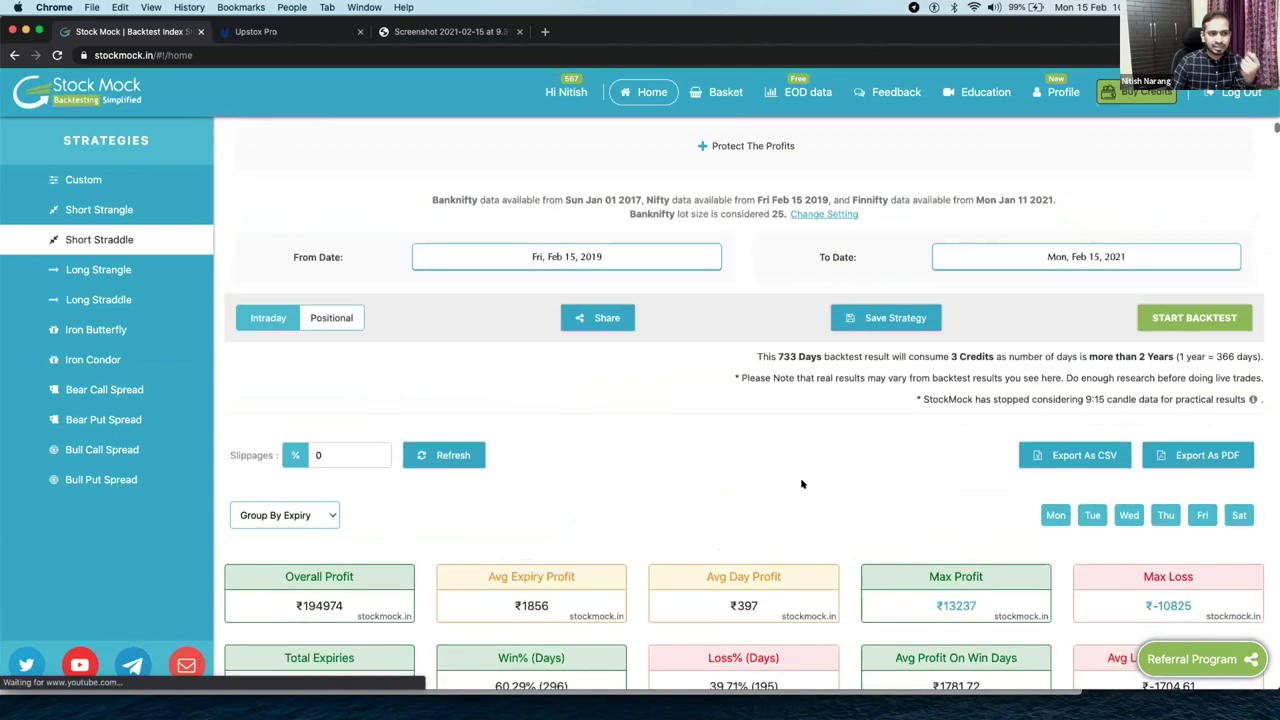
scroll(801, 484, "down", 2)
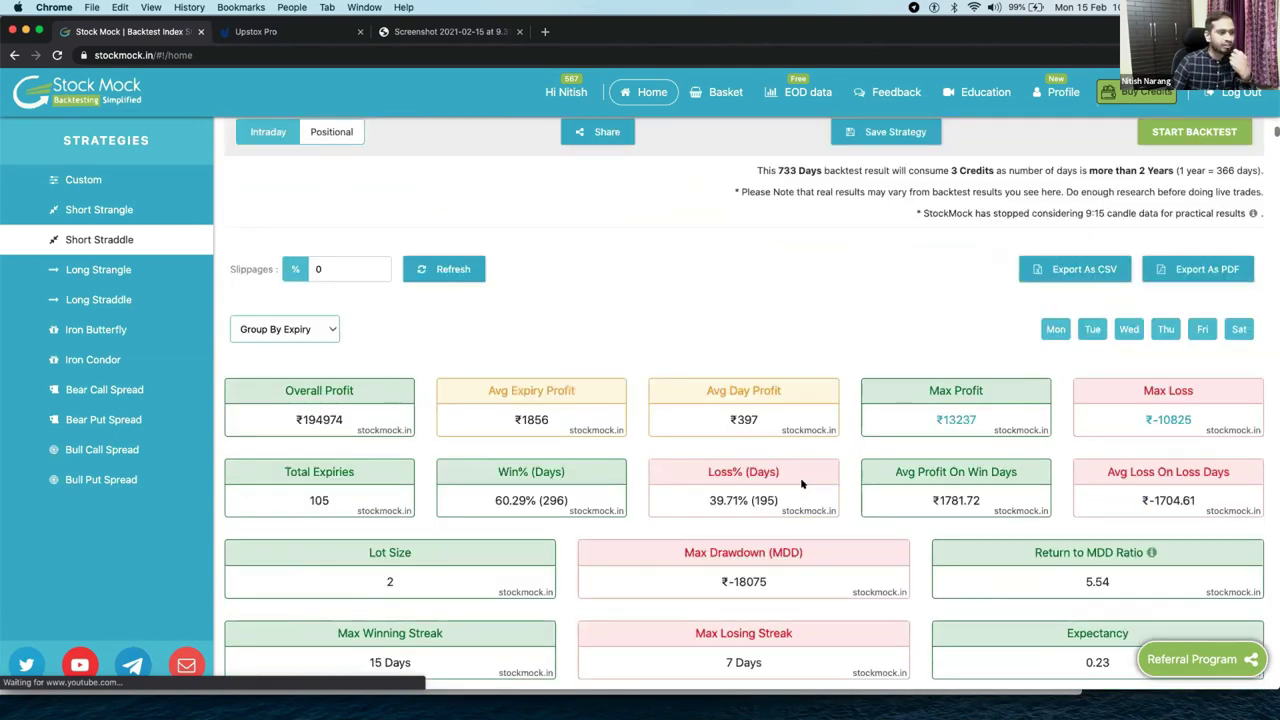
scroll(800, 483, "down", 2)
scroll(797, 368, "down", 8)
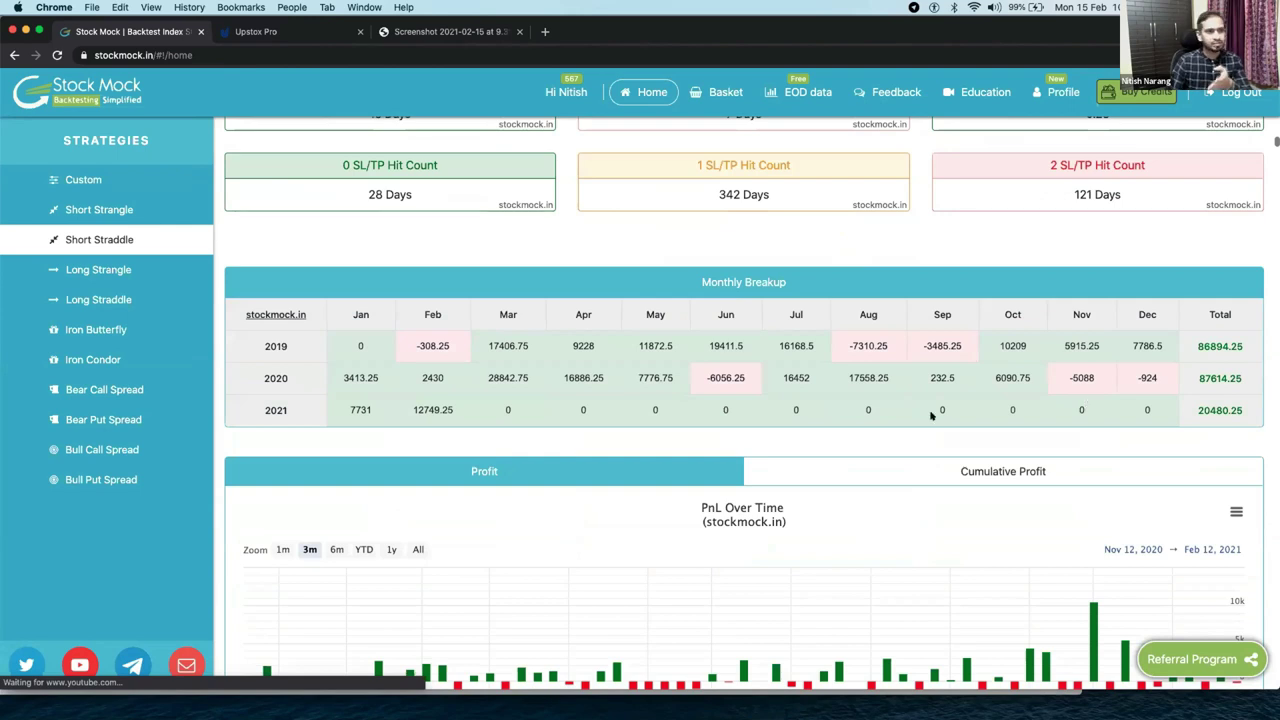
left_click_drag(480, 350, 540, 350)
left_click(540, 358)
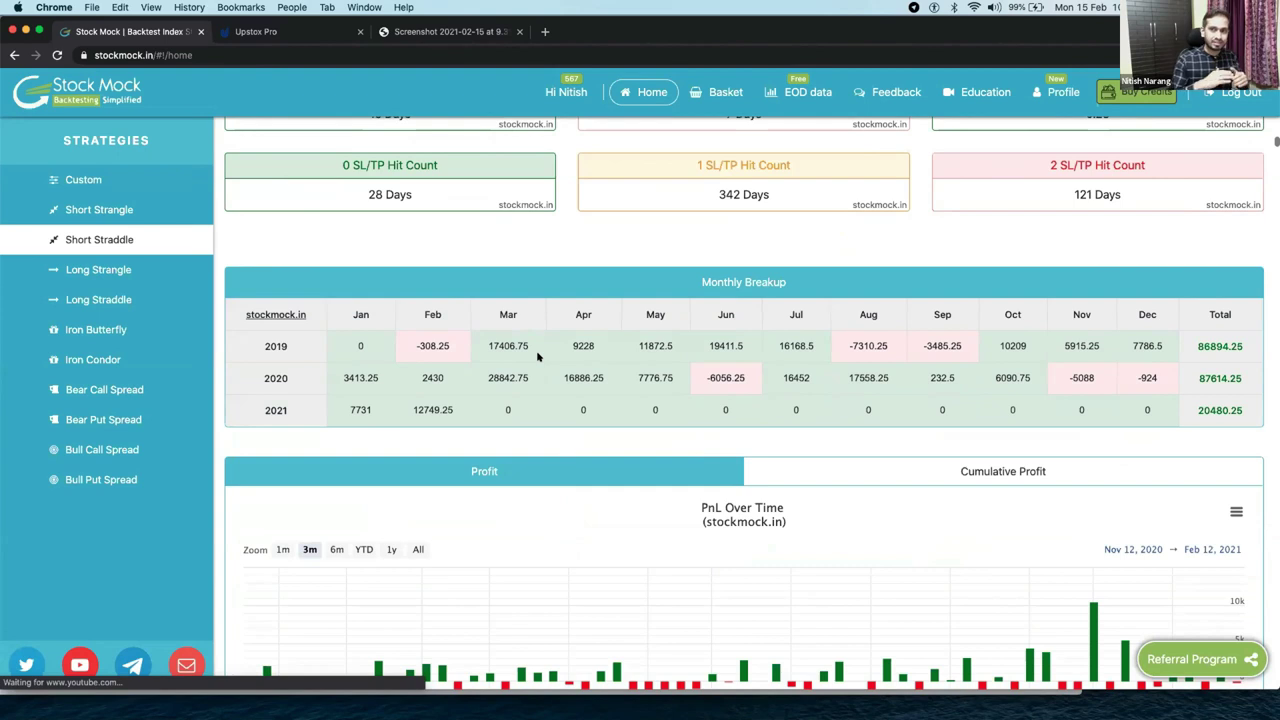
- Look past the PnL chart to the expiry-wise trade log and examine the 15 Feb 2019 profit and gap up/down
scroll(537, 357, "down", 3)
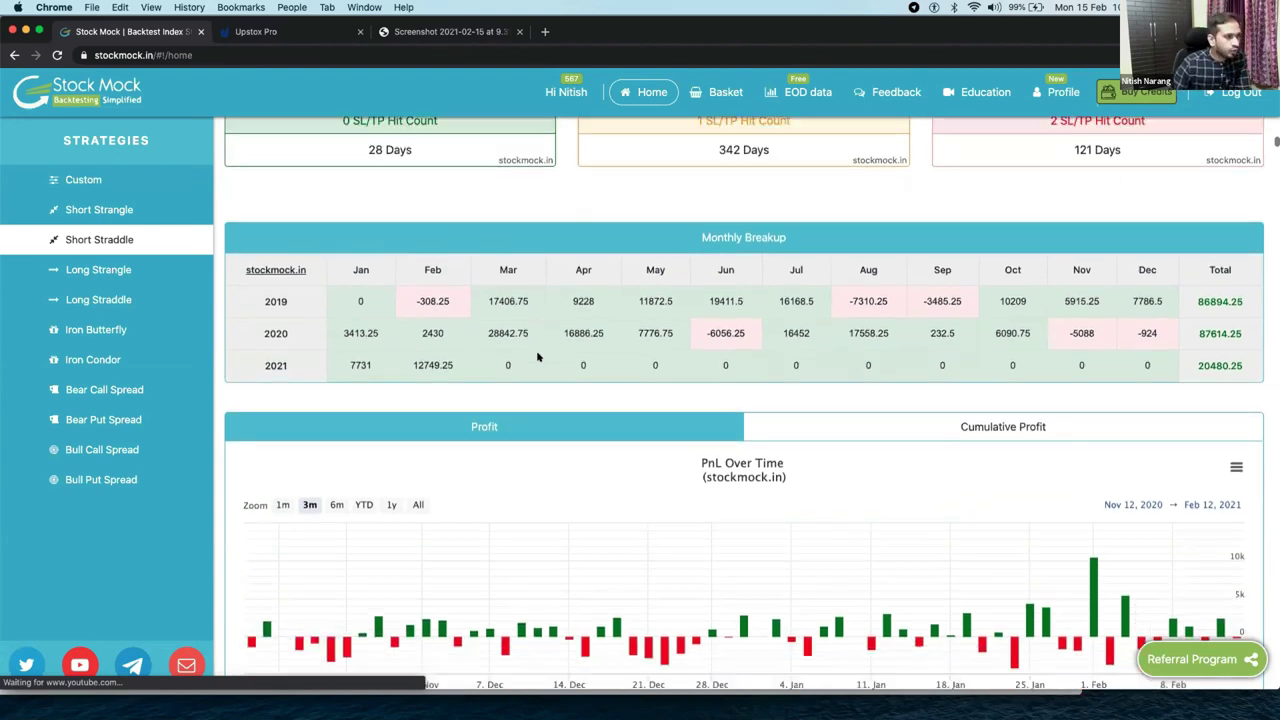
scroll(537, 357, "down", 5)
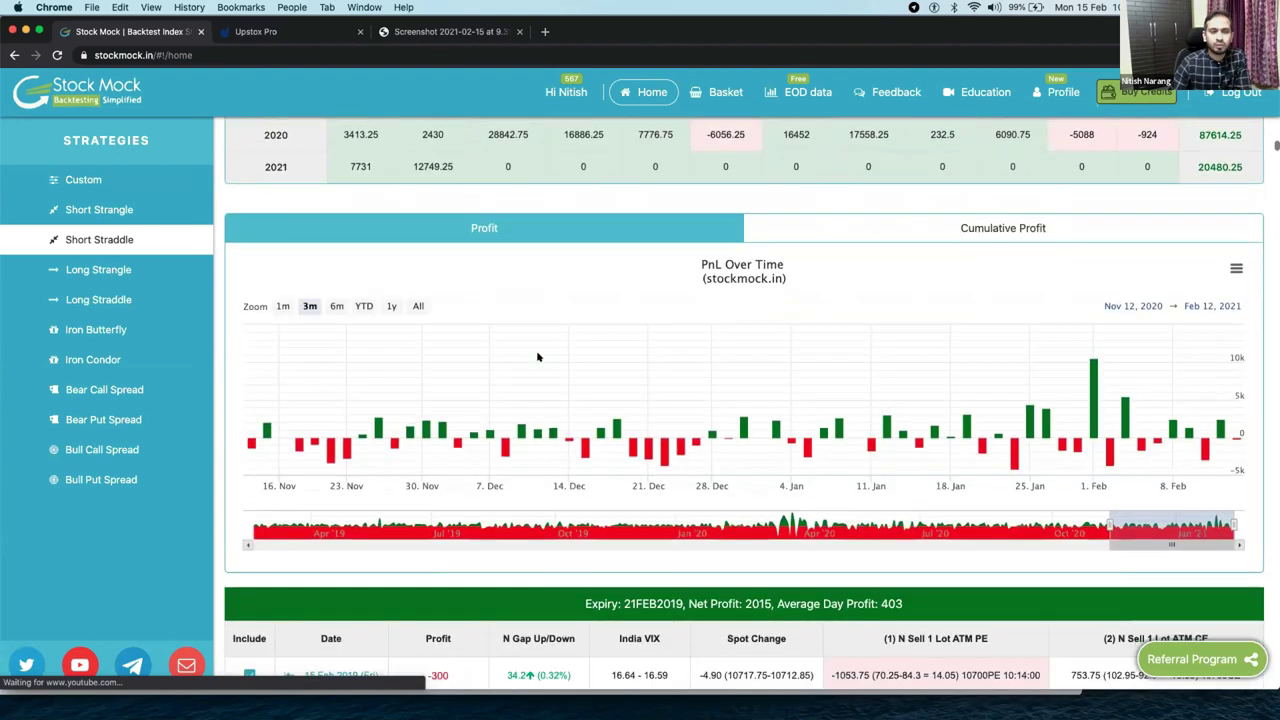
scroll(537, 357, "down", 6)
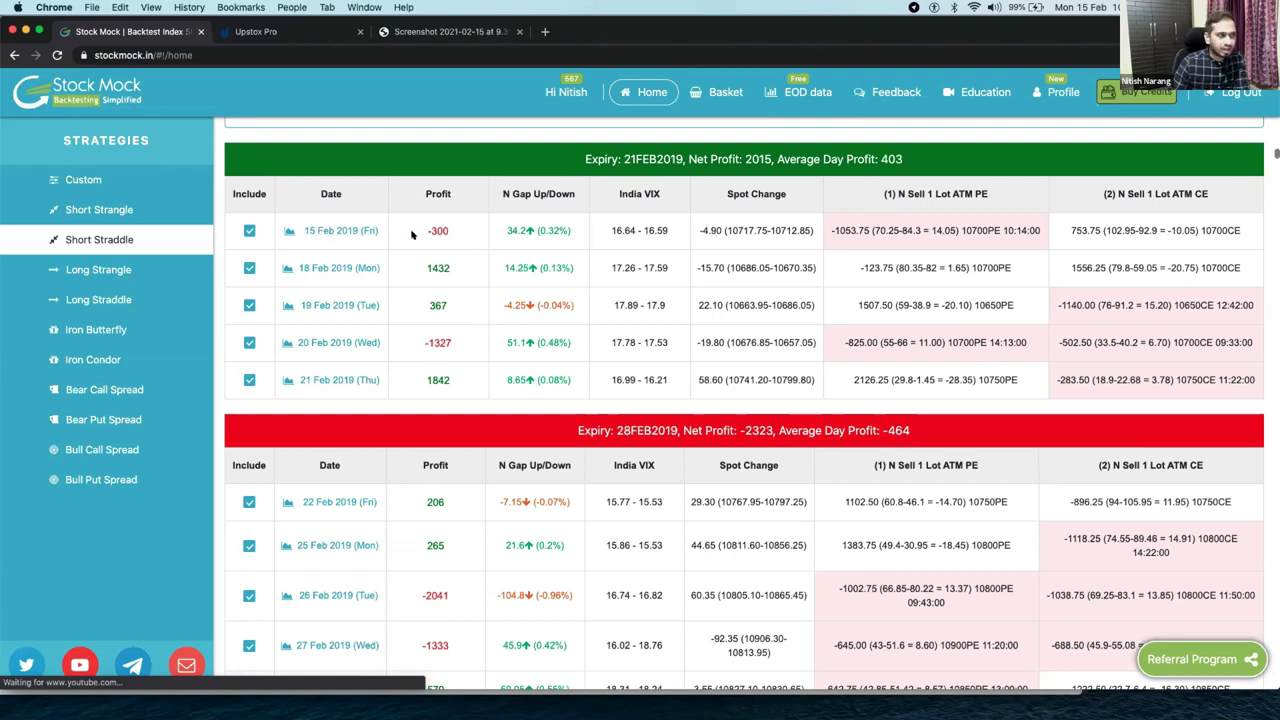
left_click_drag(428, 230, 446, 230)
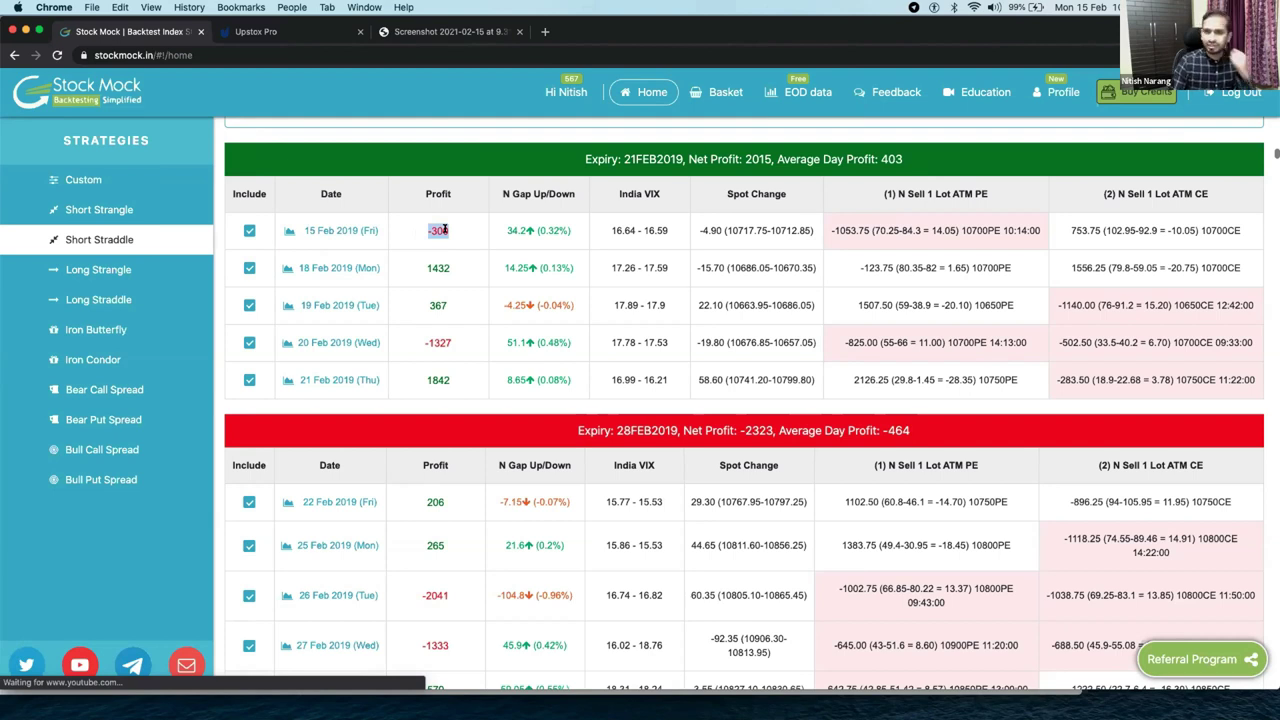
left_click(446, 231)
left_click_drag(500, 196, 562, 200)
left_click(509, 242)
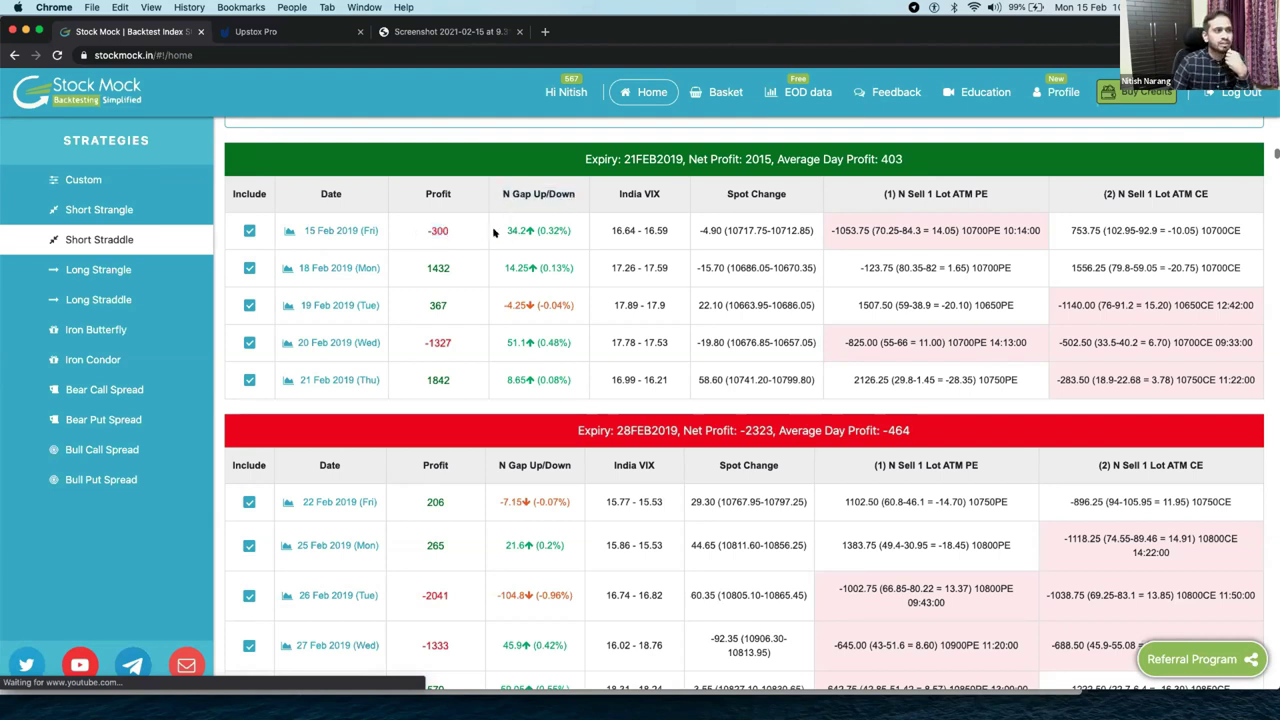
left_click_drag(508, 231, 558, 237)
left_click(557, 235)
left_click(558, 237)
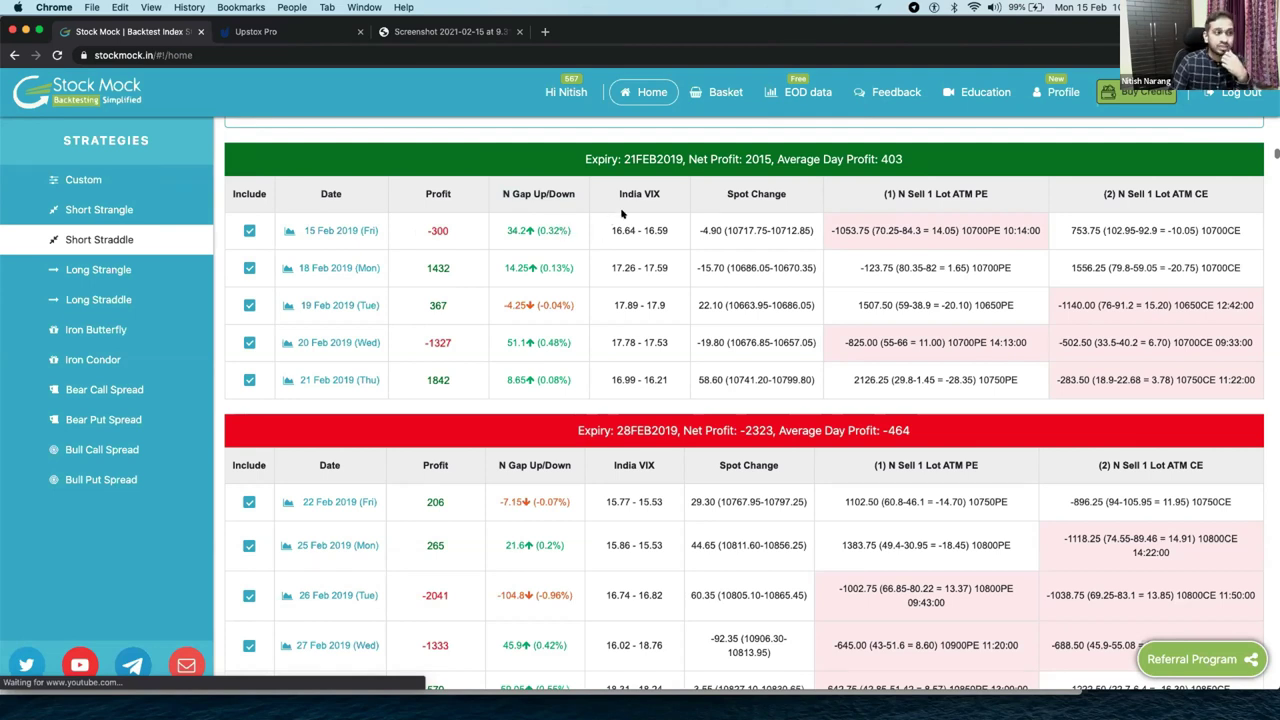
- Examine the India VIX and spot change values for the 15 Feb 2019 trade
left_click_drag(610, 231, 657, 229)
left_click(659, 230)
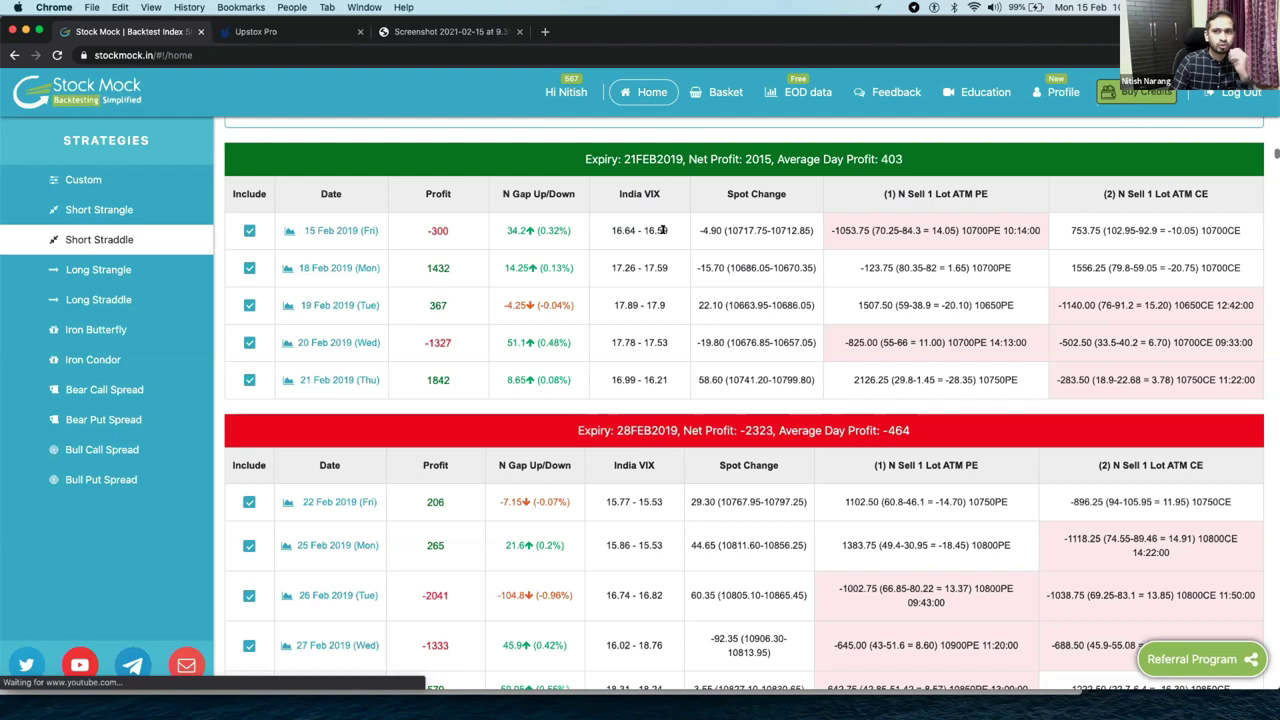
left_click_drag(700, 231, 718, 230)
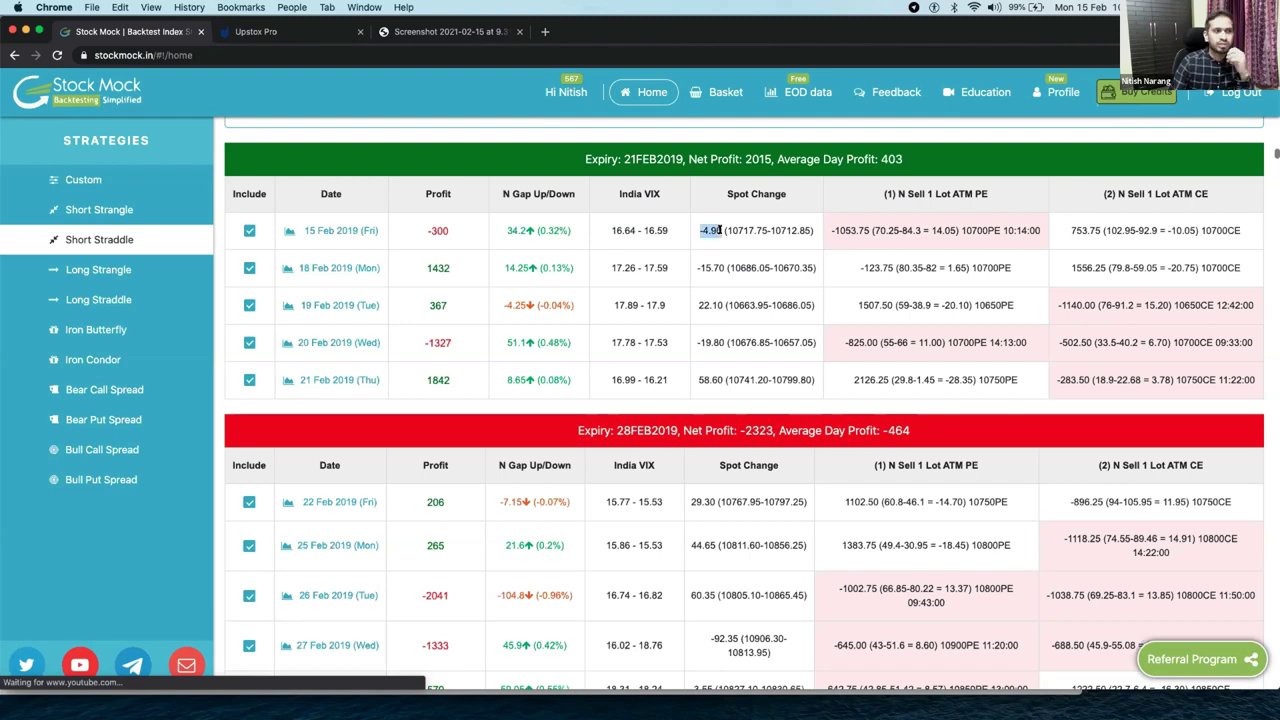
left_click(781, 241)
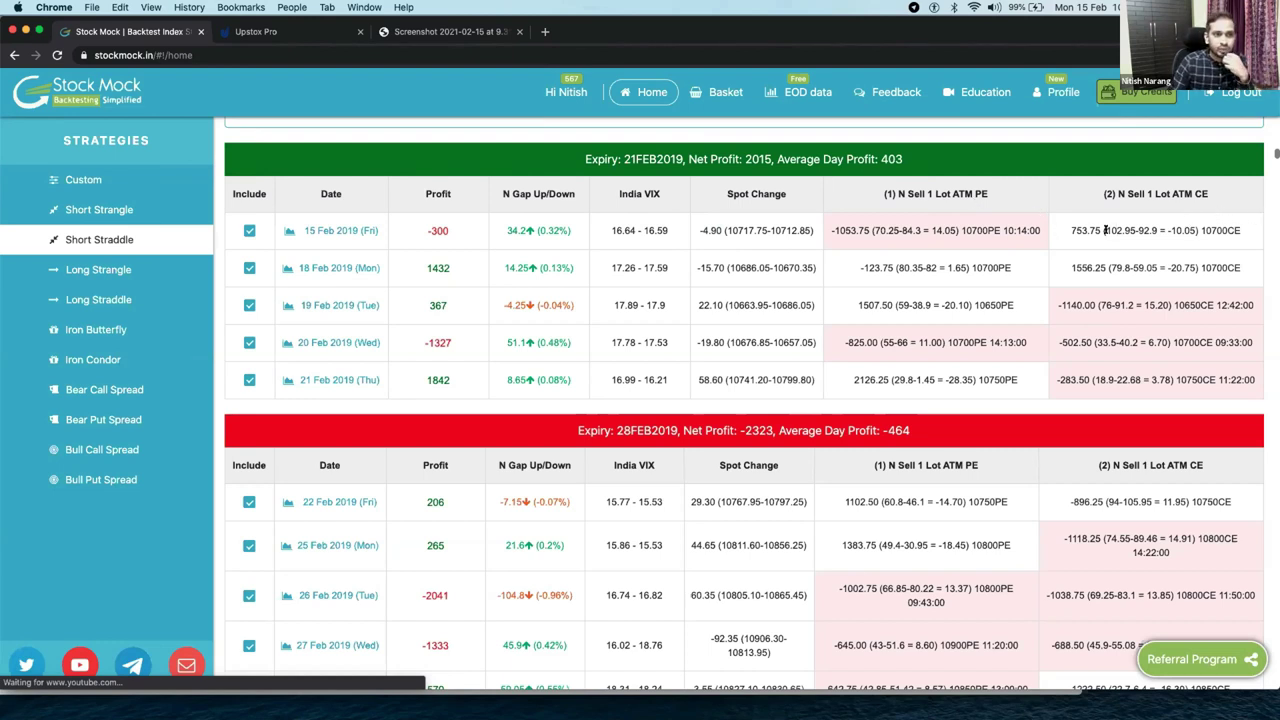
- Examine the call leg's prices and profit and the put leg's stop-loss exit time for 15 Feb 2019
left_click_drag(1104, 230, 1157, 230)
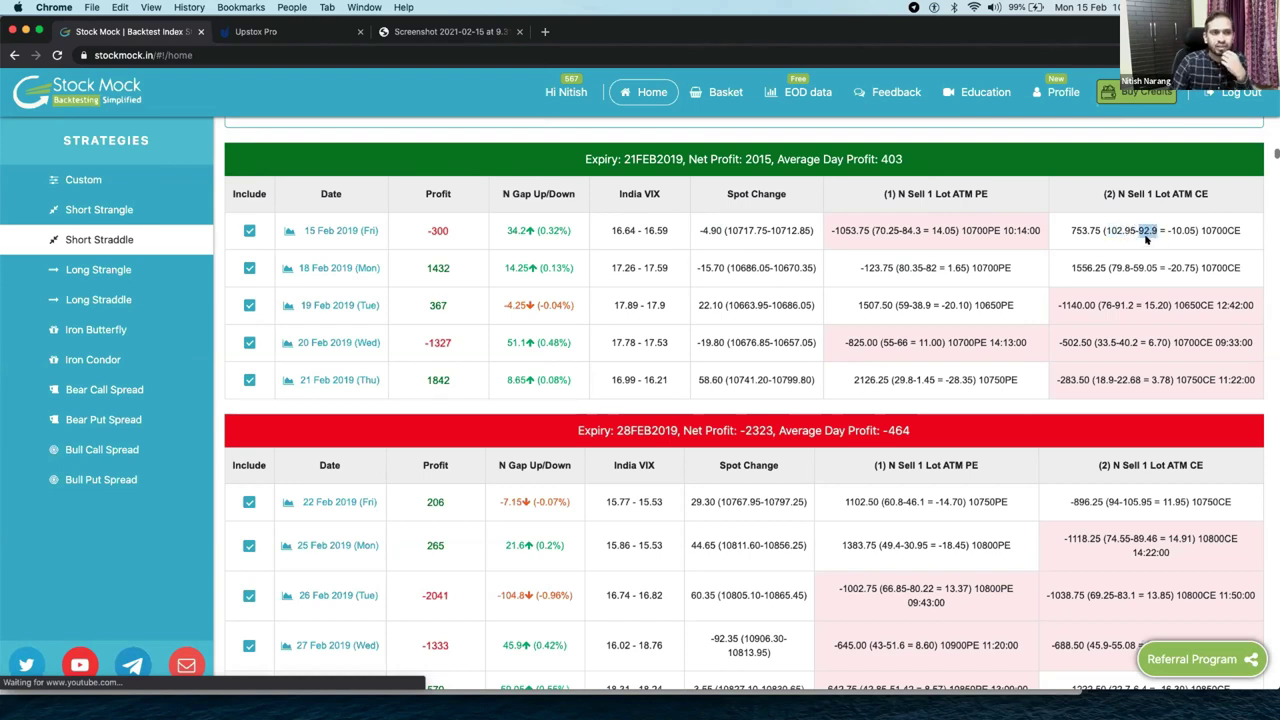
left_click_drag(1070, 231, 1101, 231)
left_click(1095, 230)
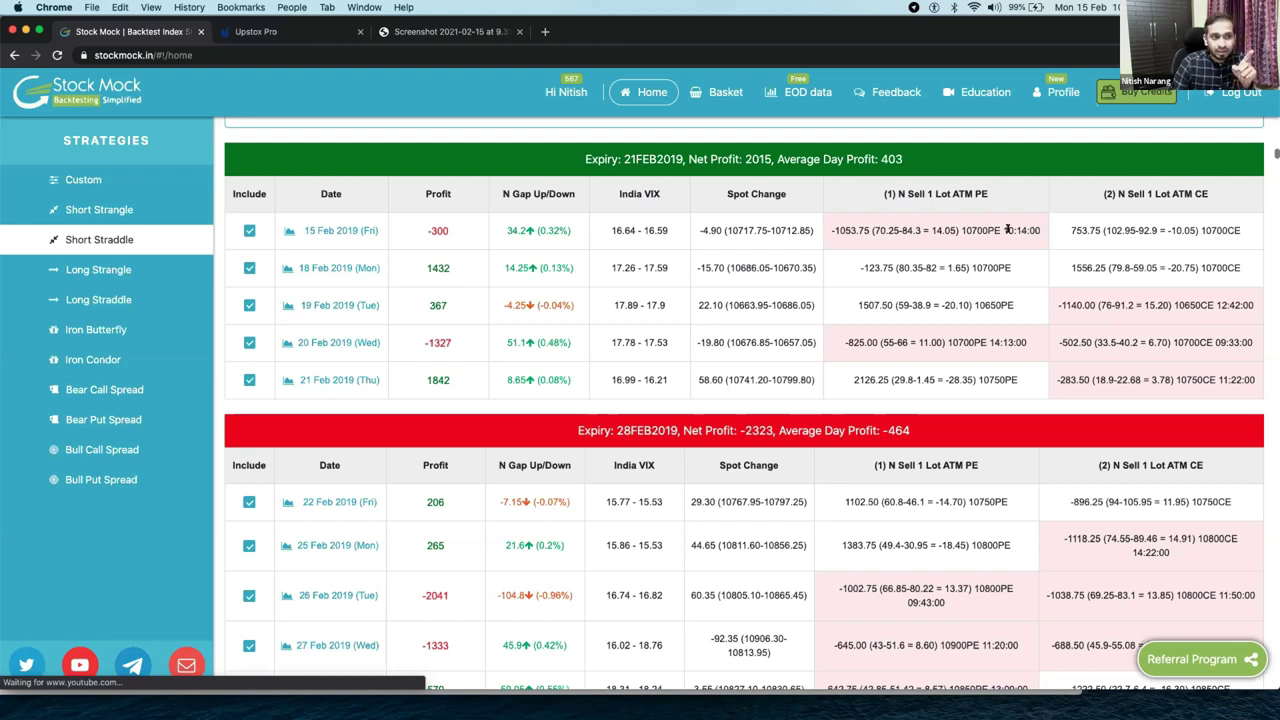
double_click(1036, 230)
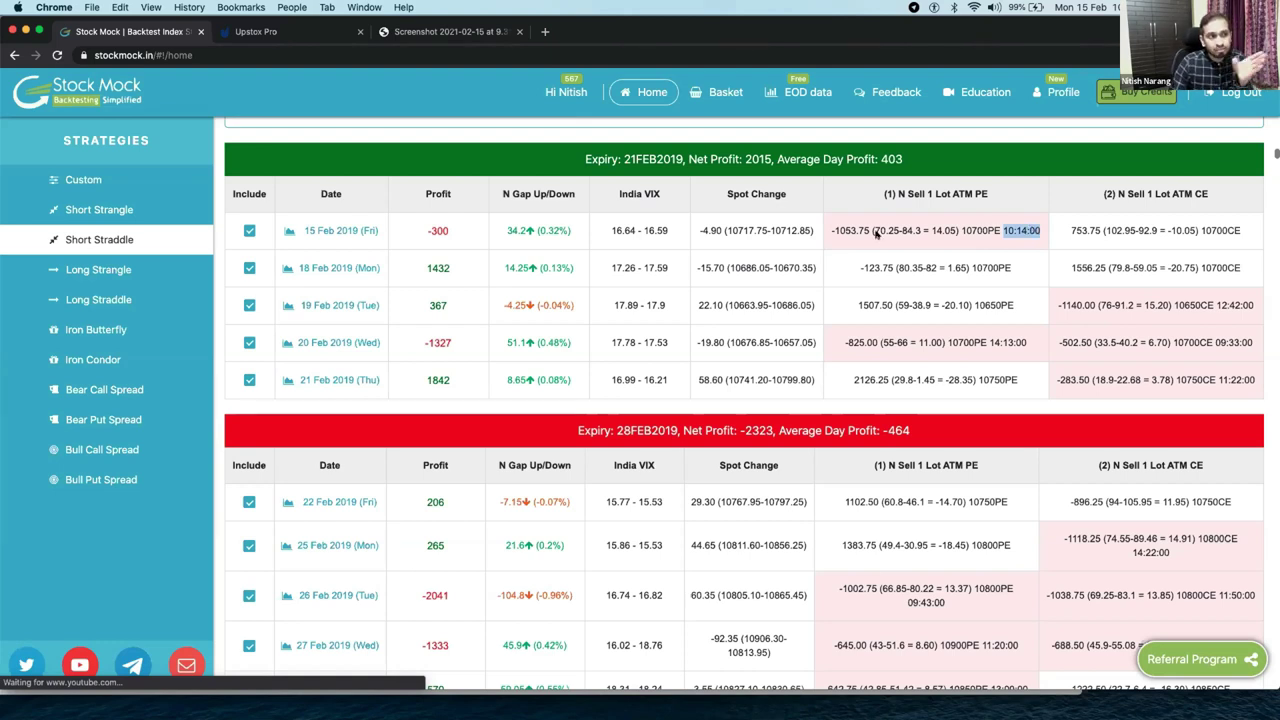
- Calculate the 15 Feb 2019 put leg's 20% stop-loss price by multiplying its 70.25 entry price by 1.2 in Spotlight
left_click_drag(874, 230, 904, 238)
key("super+c")
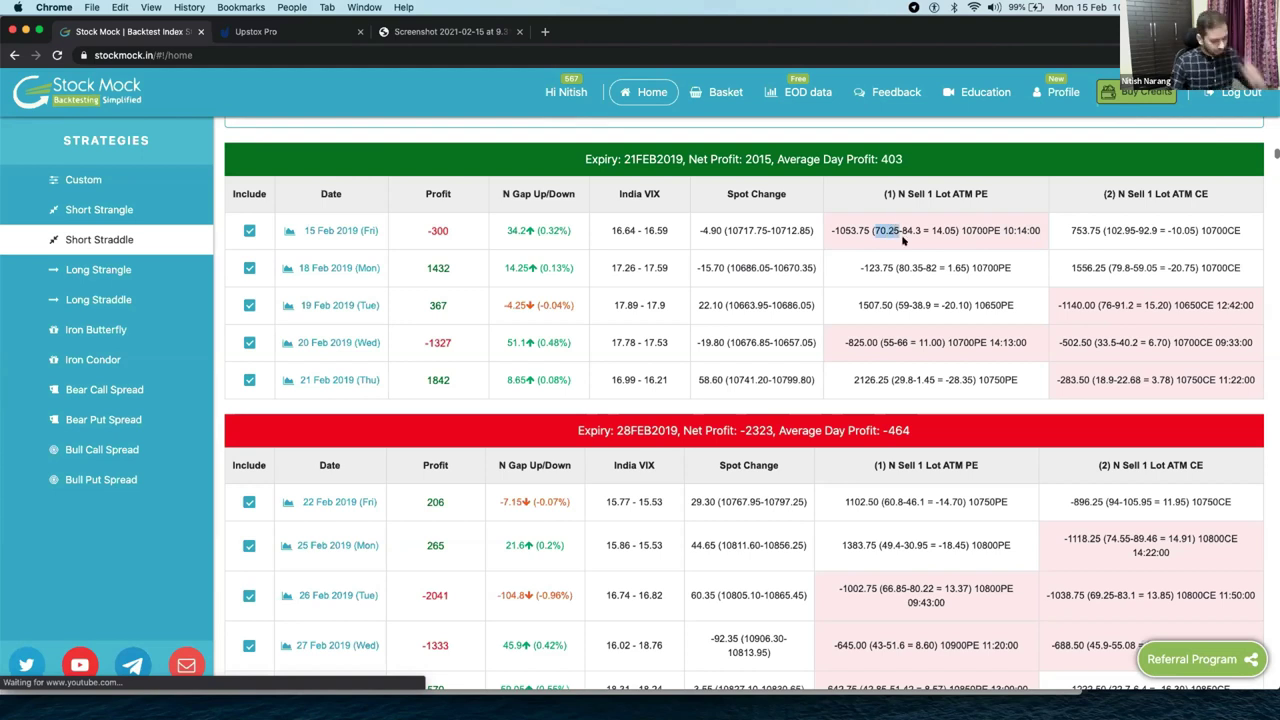
key("super+space")
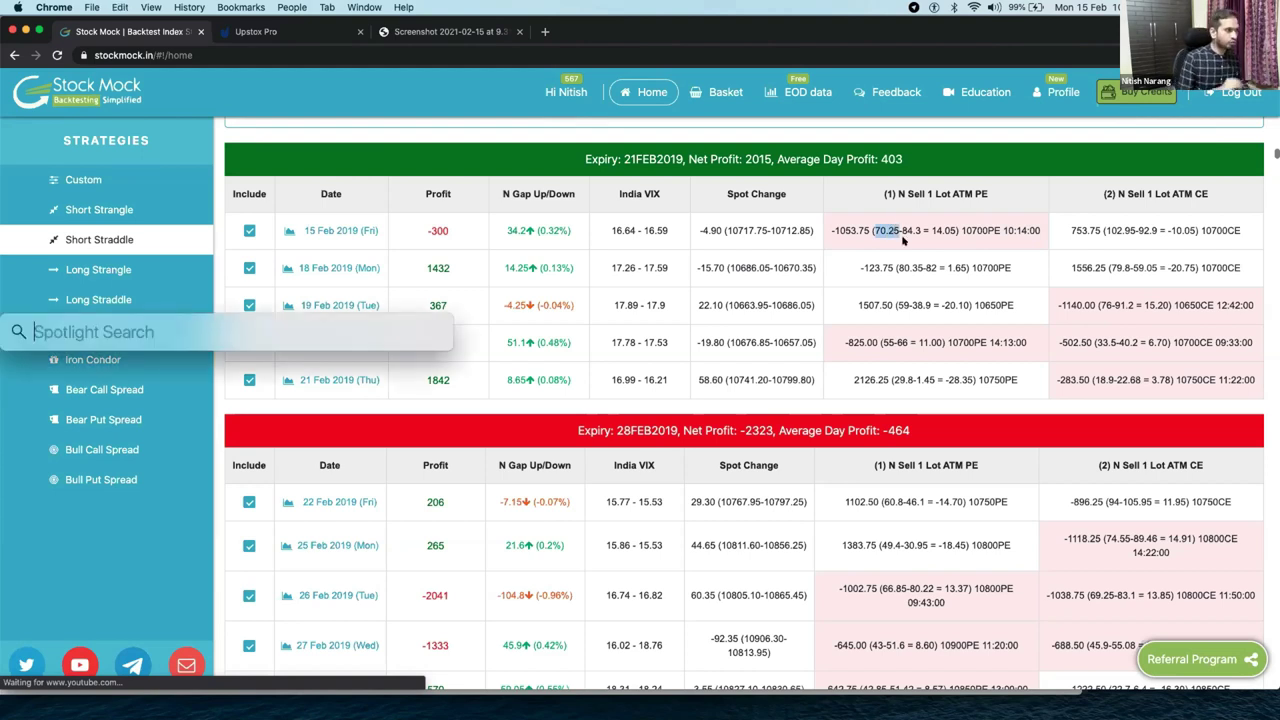
key("super+v")
type("*")
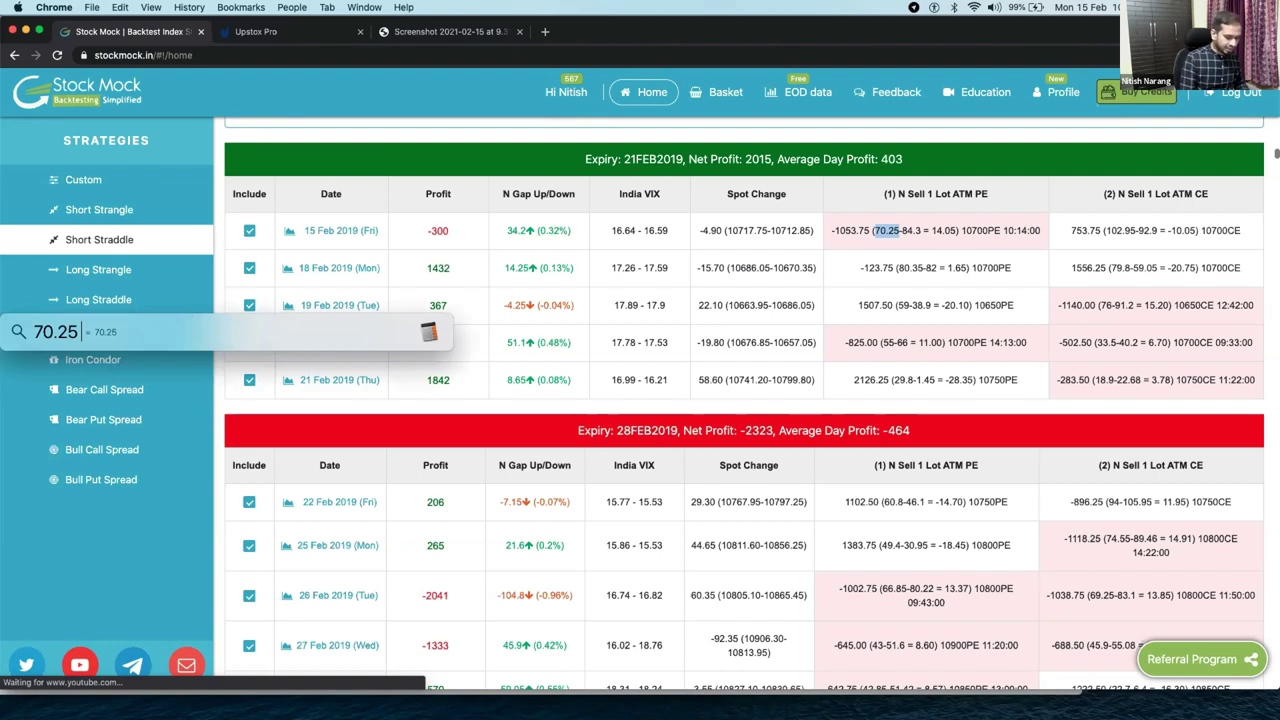
type(" 1.2")
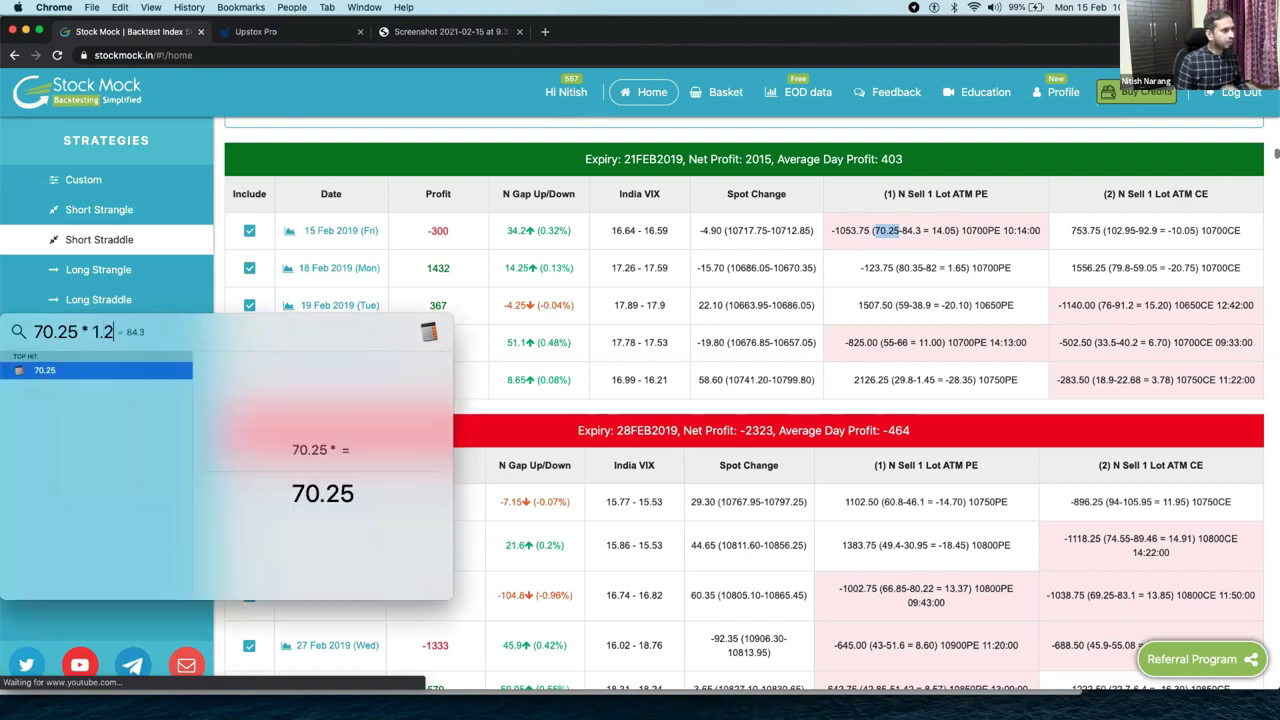
key("Escape")
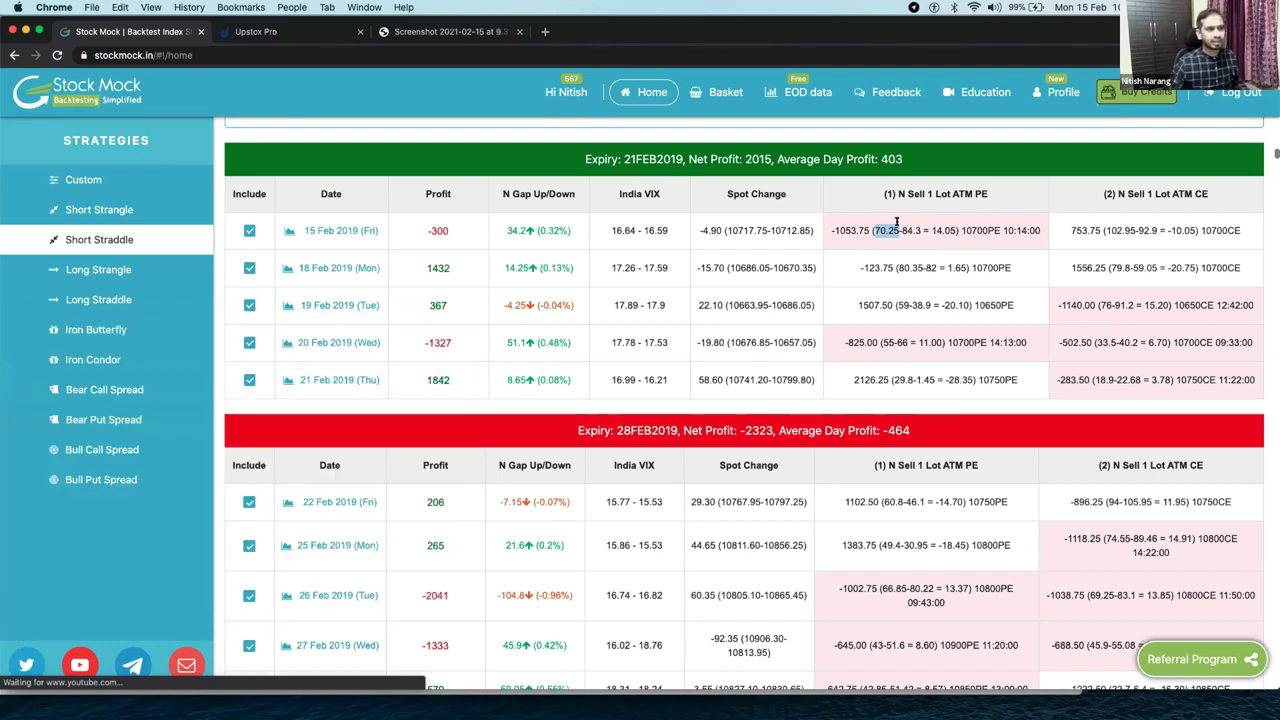
- Examine the put leg's exit price and the day's total profit for the 15 Feb 2019 trade
left_click(884, 238)
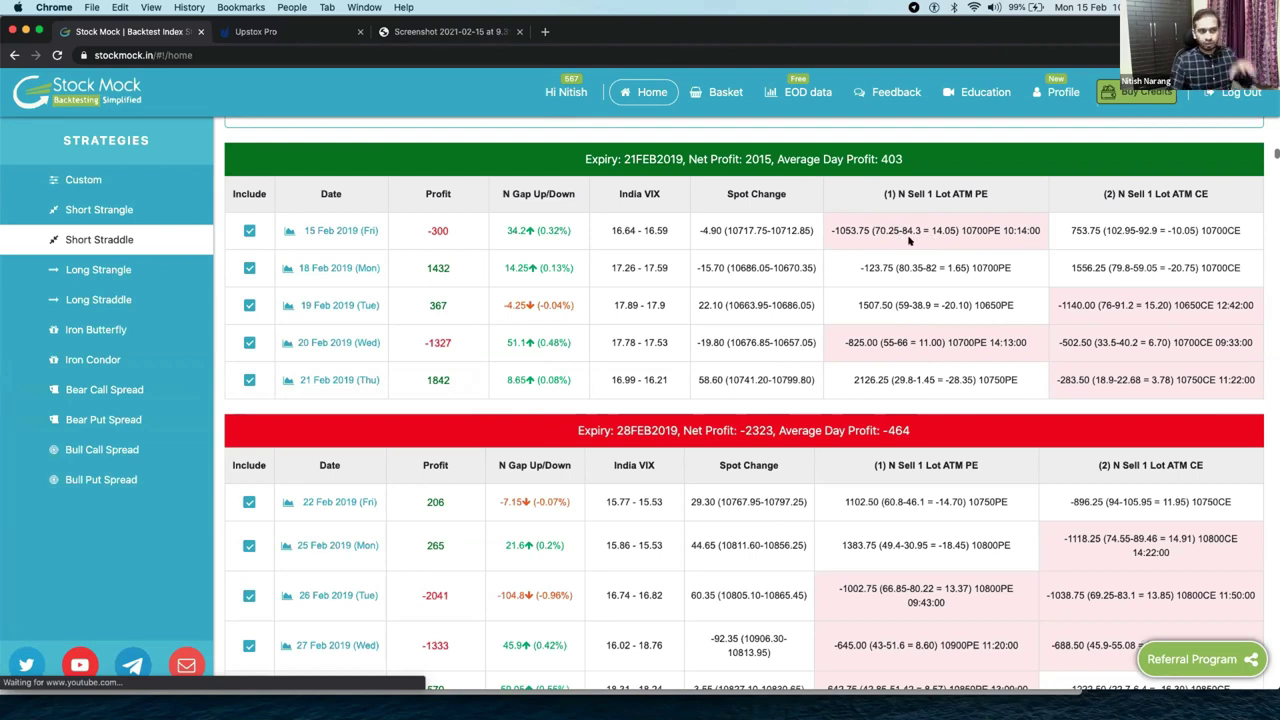
left_click_drag(901, 230, 918, 230)
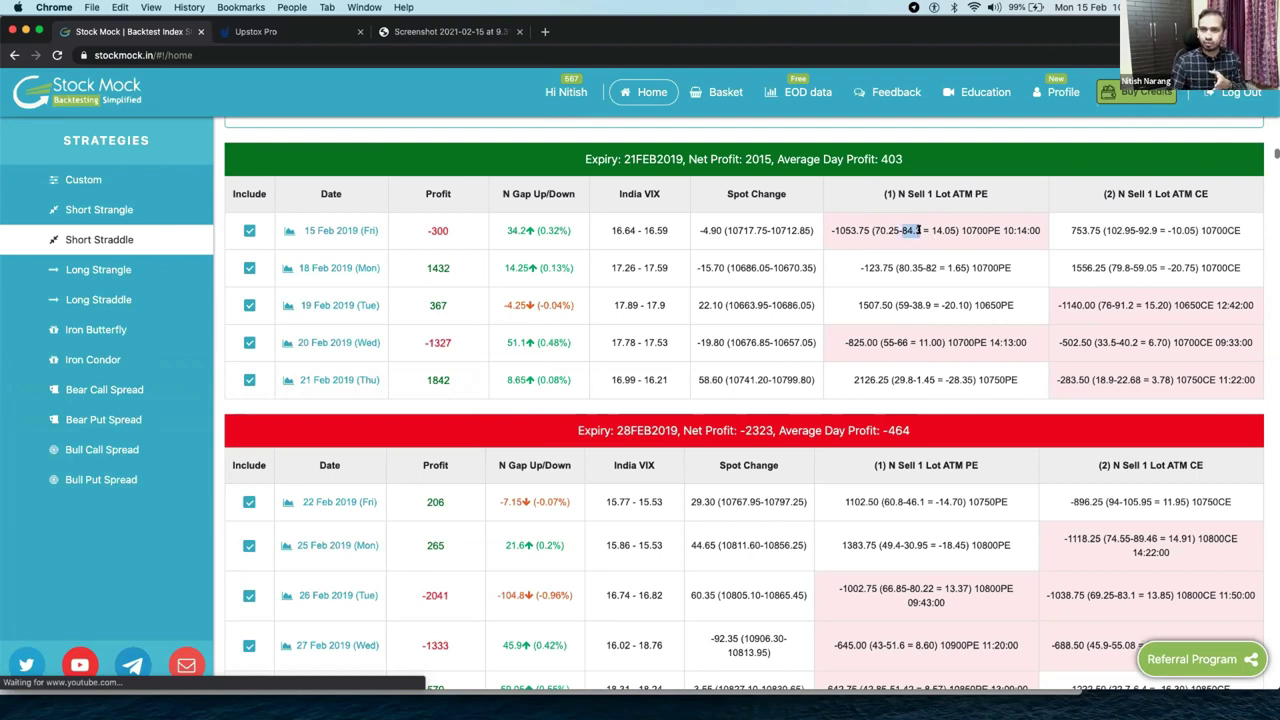
left_click(918, 231)
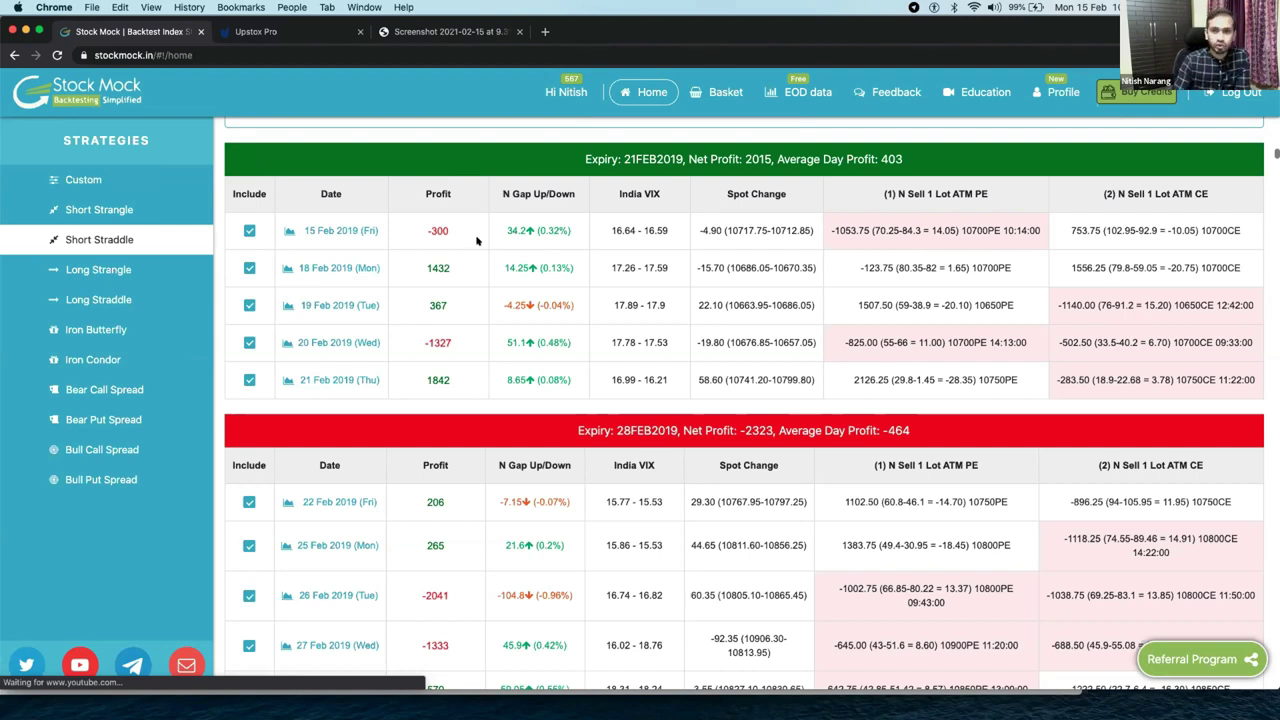
left_click_drag(423, 229, 450, 231)
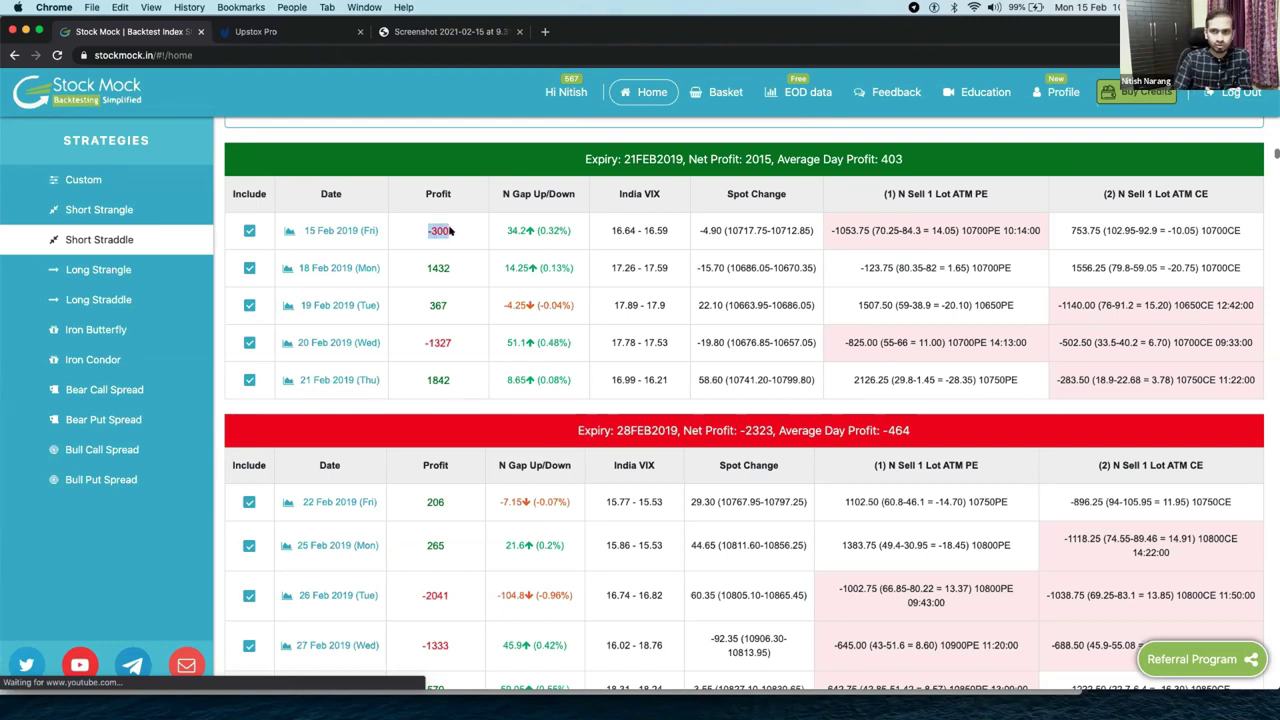
left_click(446, 231)
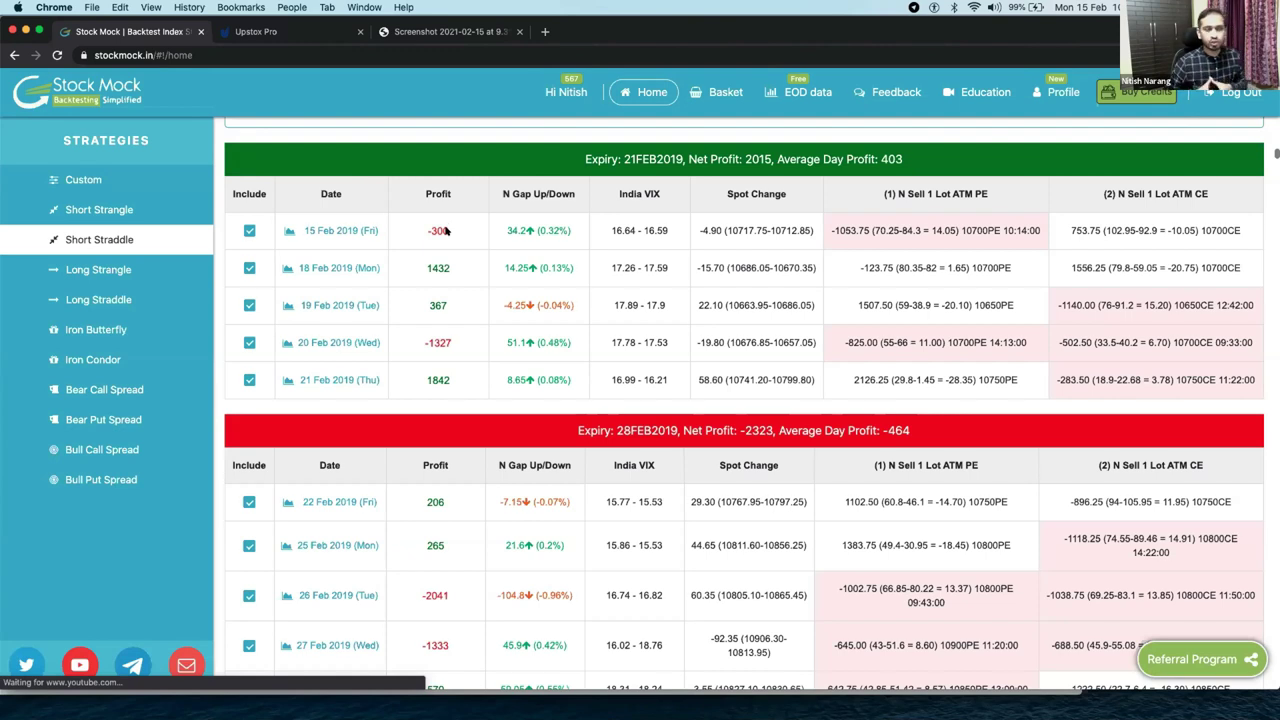
left_click_drag(447, 231, 428, 224)
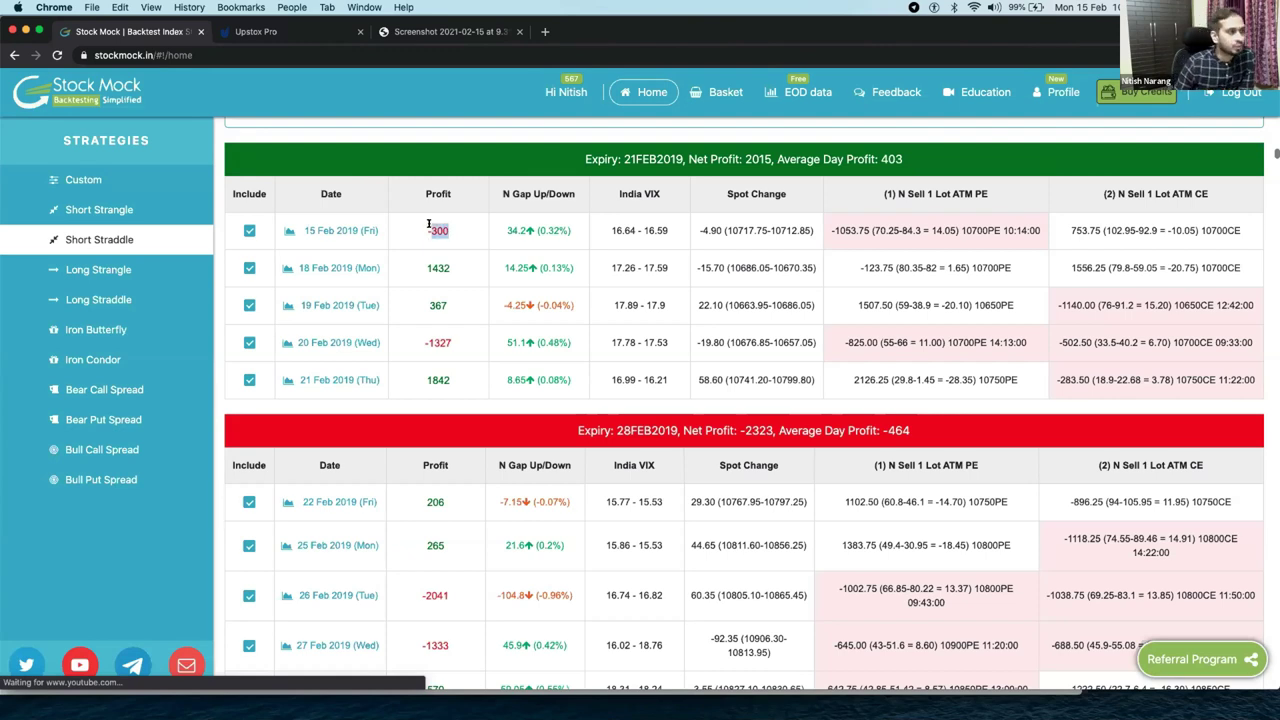
left_click(428, 224)
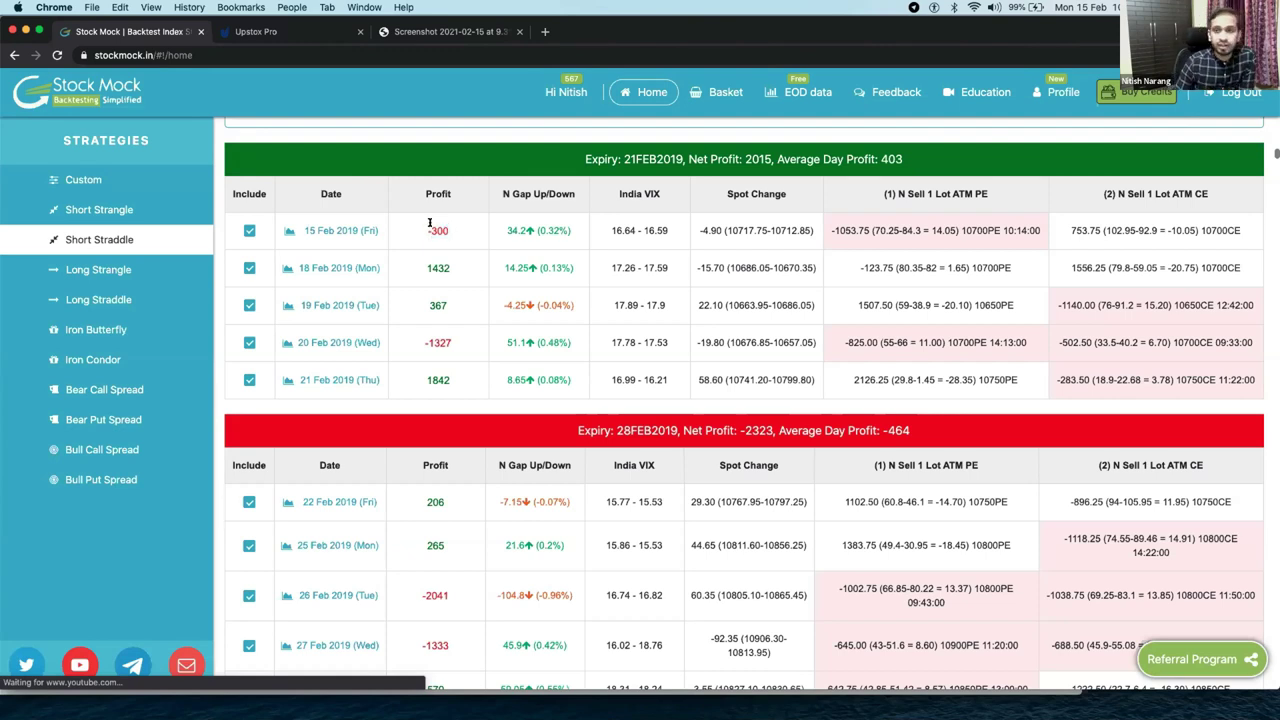
- Open the 15 Feb 2019 PnL graph, inspect net PnL and spot price over the day, and close it
left_click(343, 231)
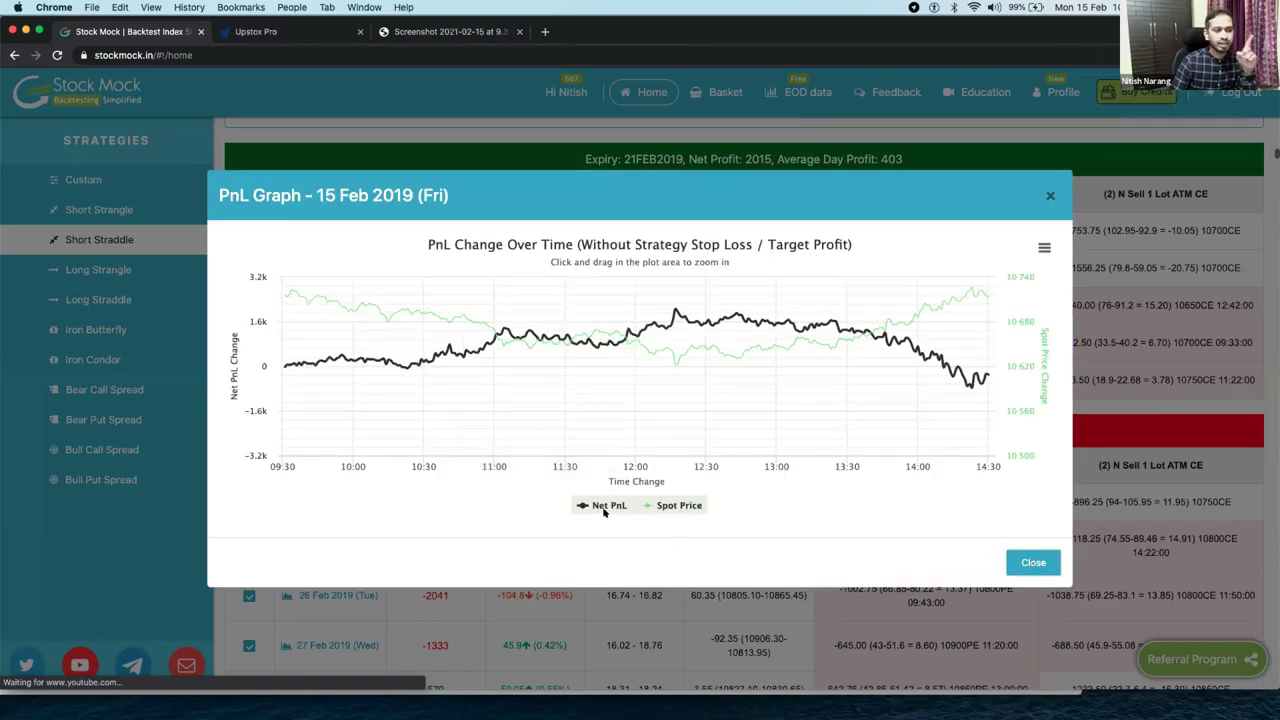
mouse_move(283, 370)
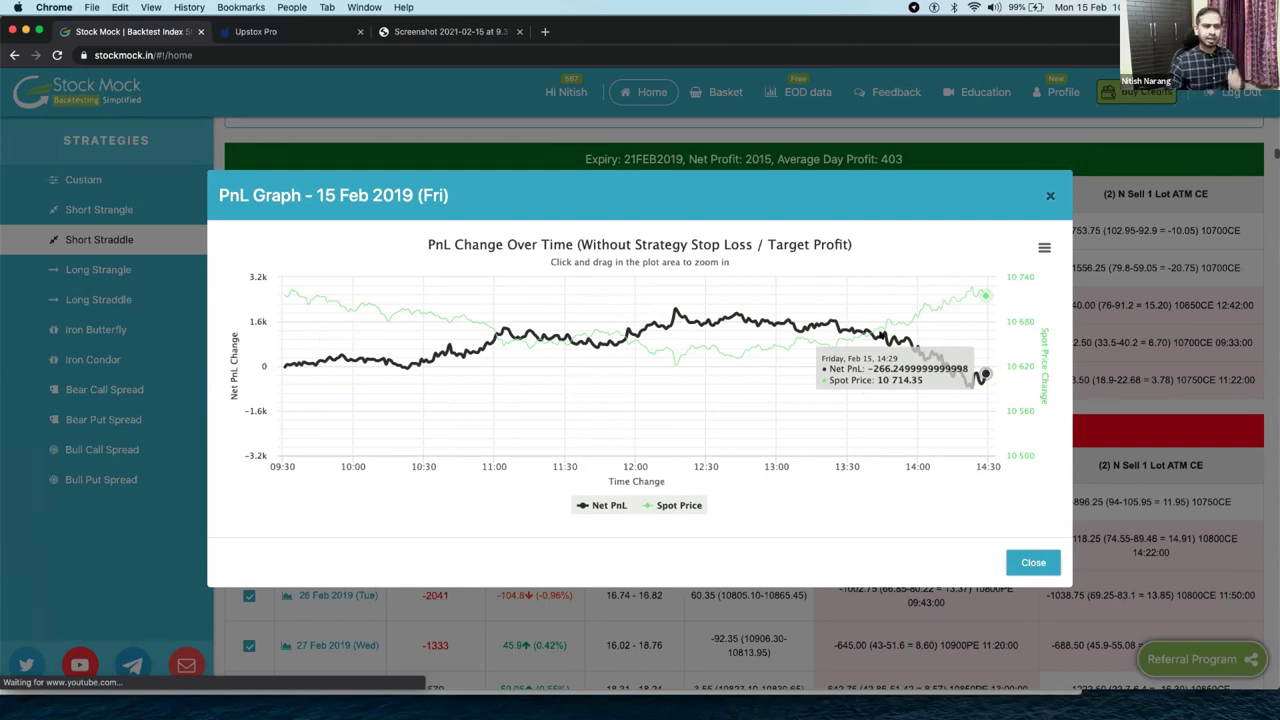
left_click(1048, 197)
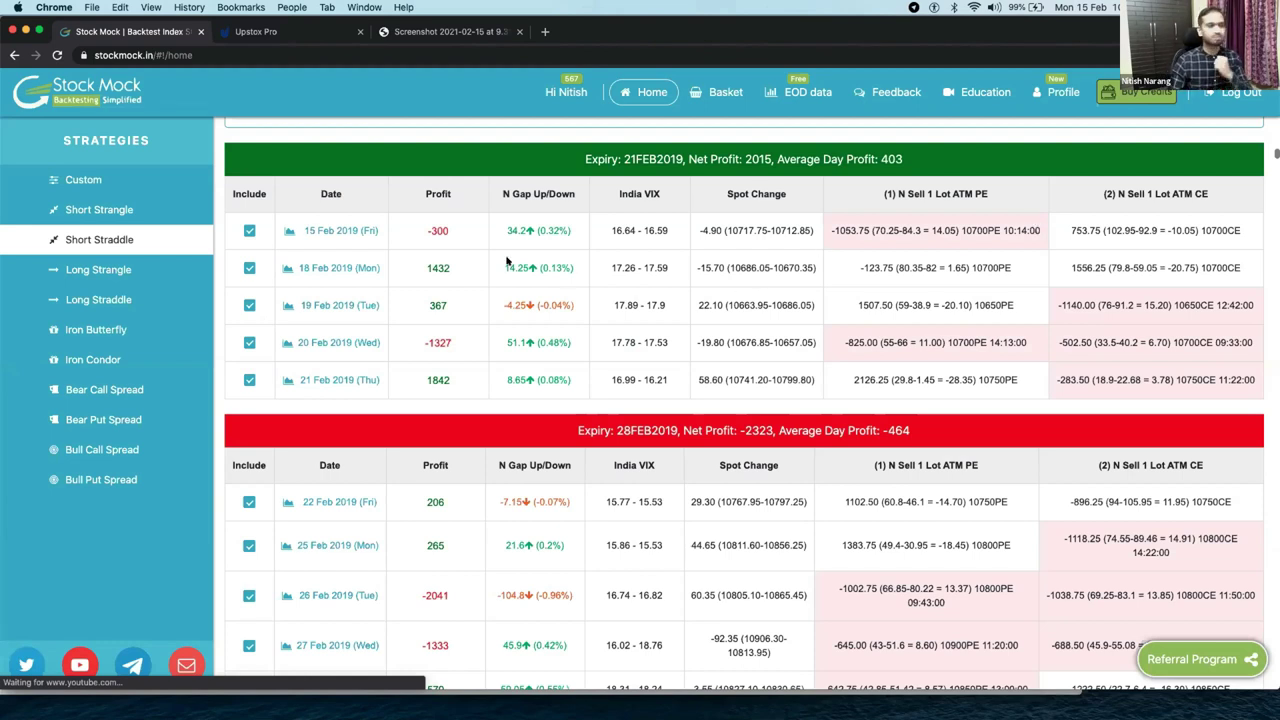
- Try a strategy target profit of 2000 on total MTM in the strategy settings, and remove it
scroll(510, 262, "up", 15)
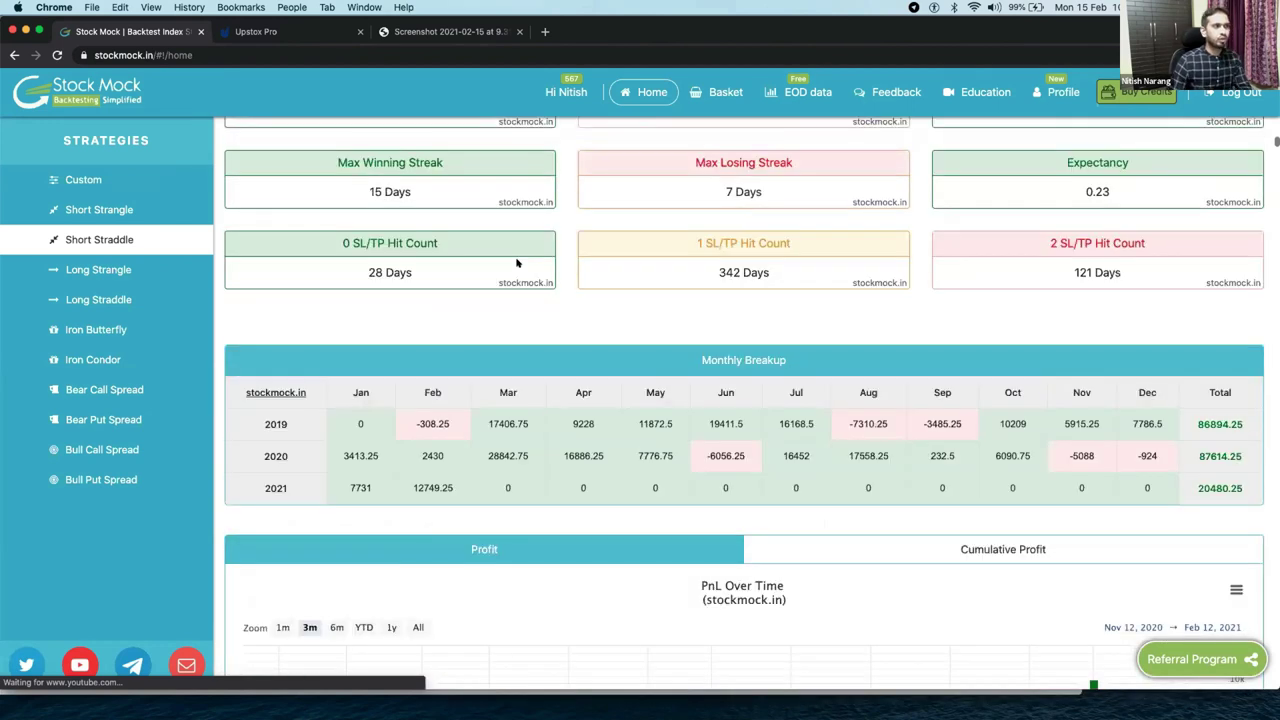
scroll(600, 290, "up", 10)
scroll(546, 340, "down", 2)
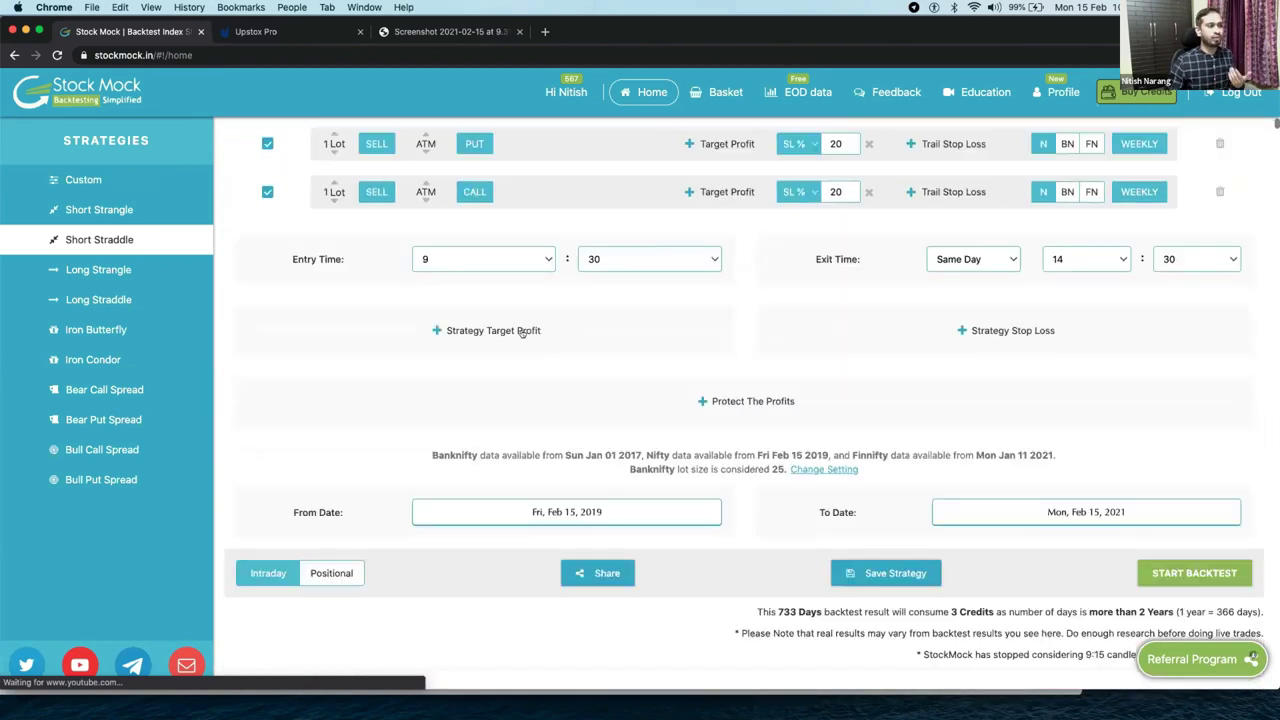
left_click(568, 334)
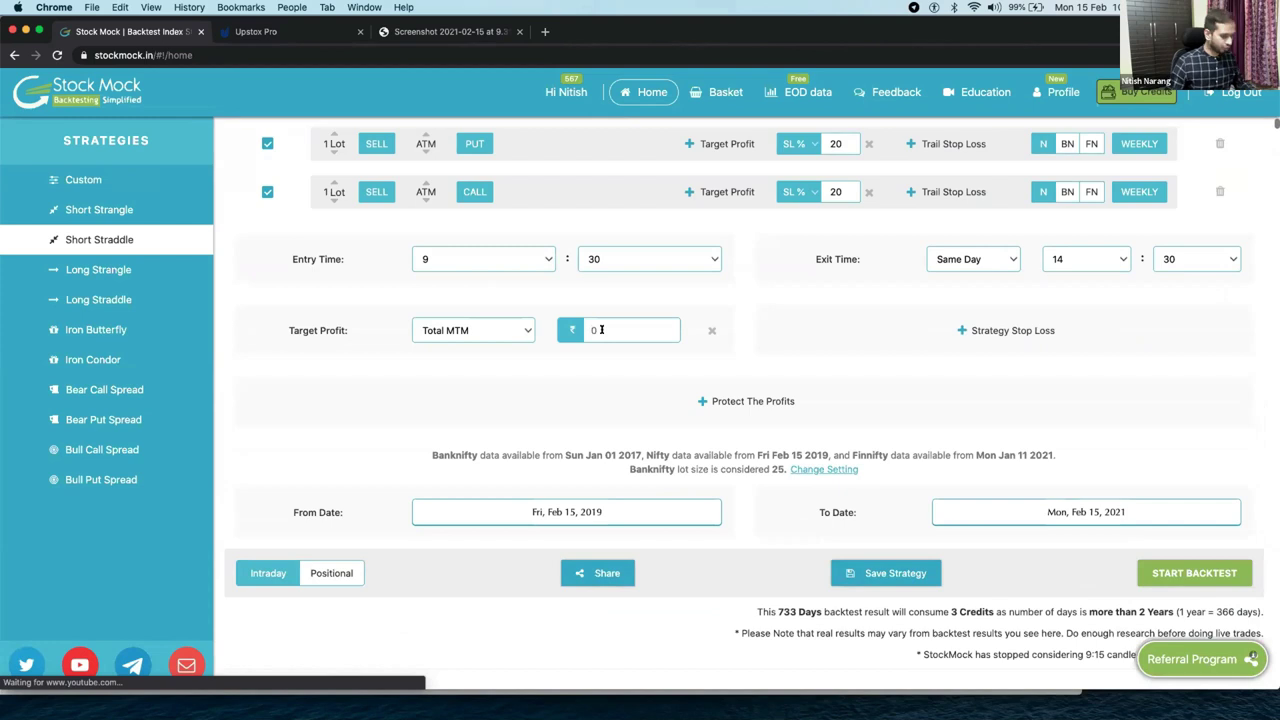
type("2000")
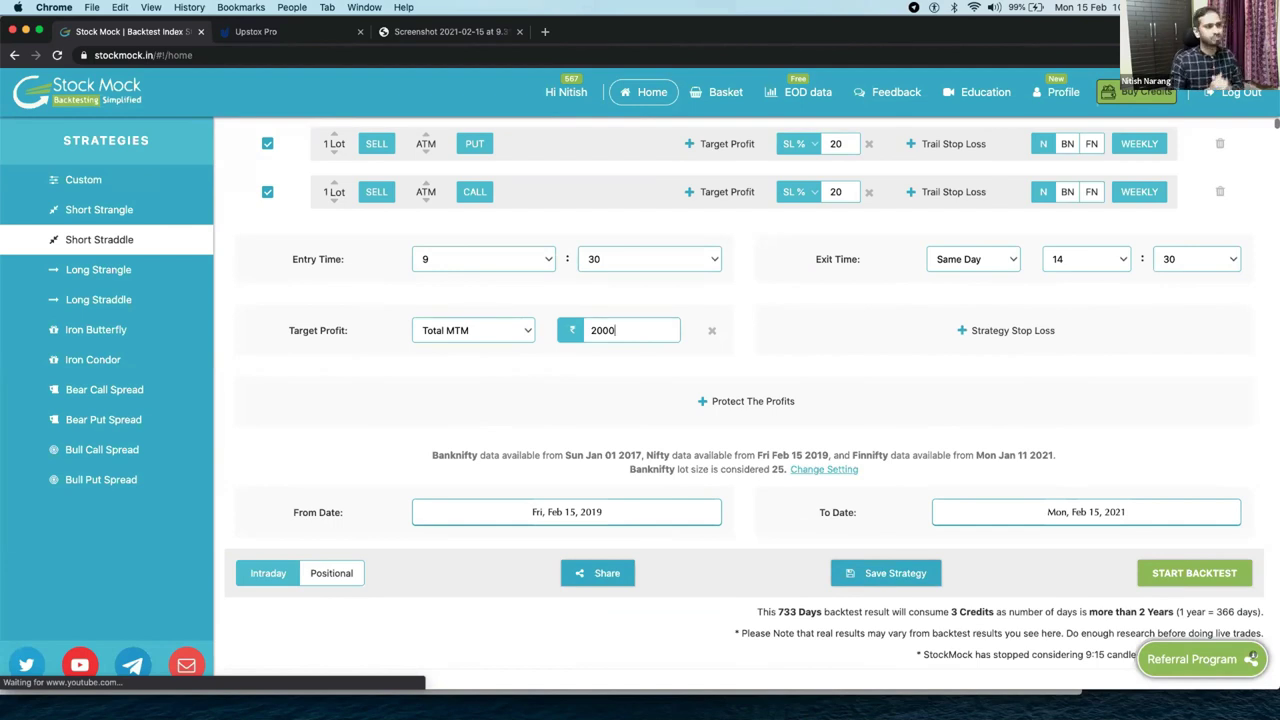
left_click(712, 331)
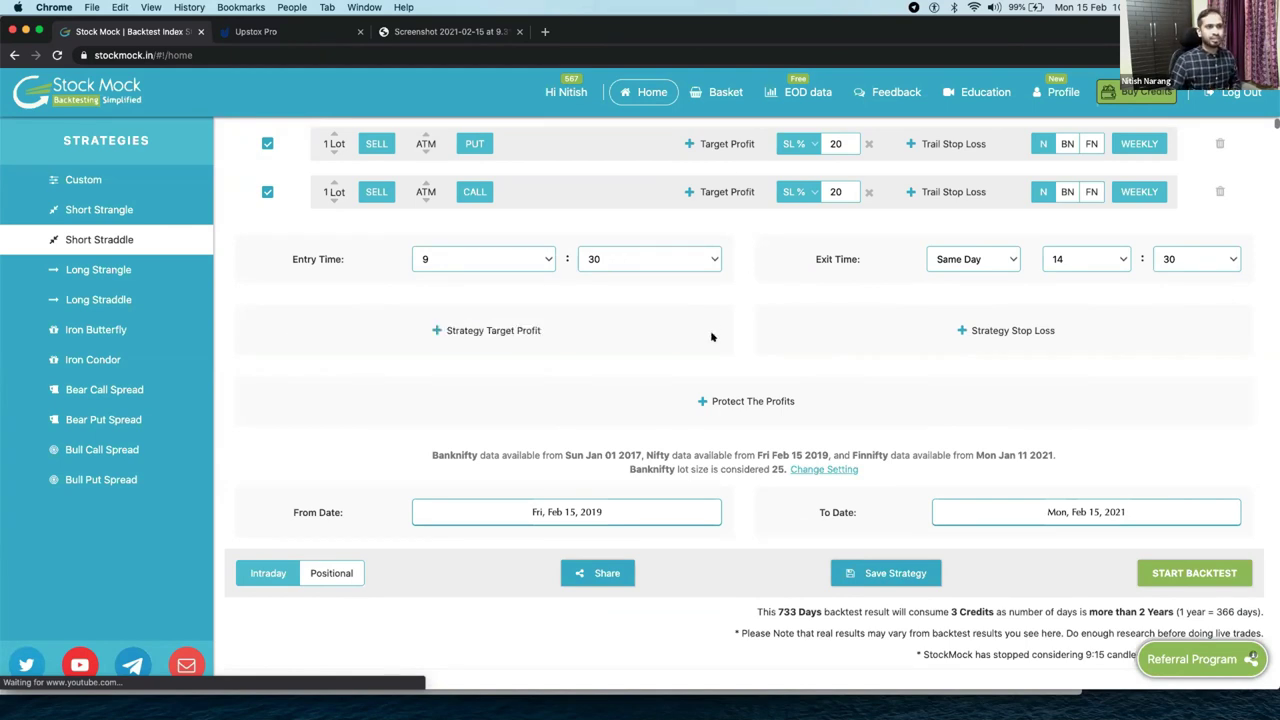
scroll(712, 336, "down", 1)
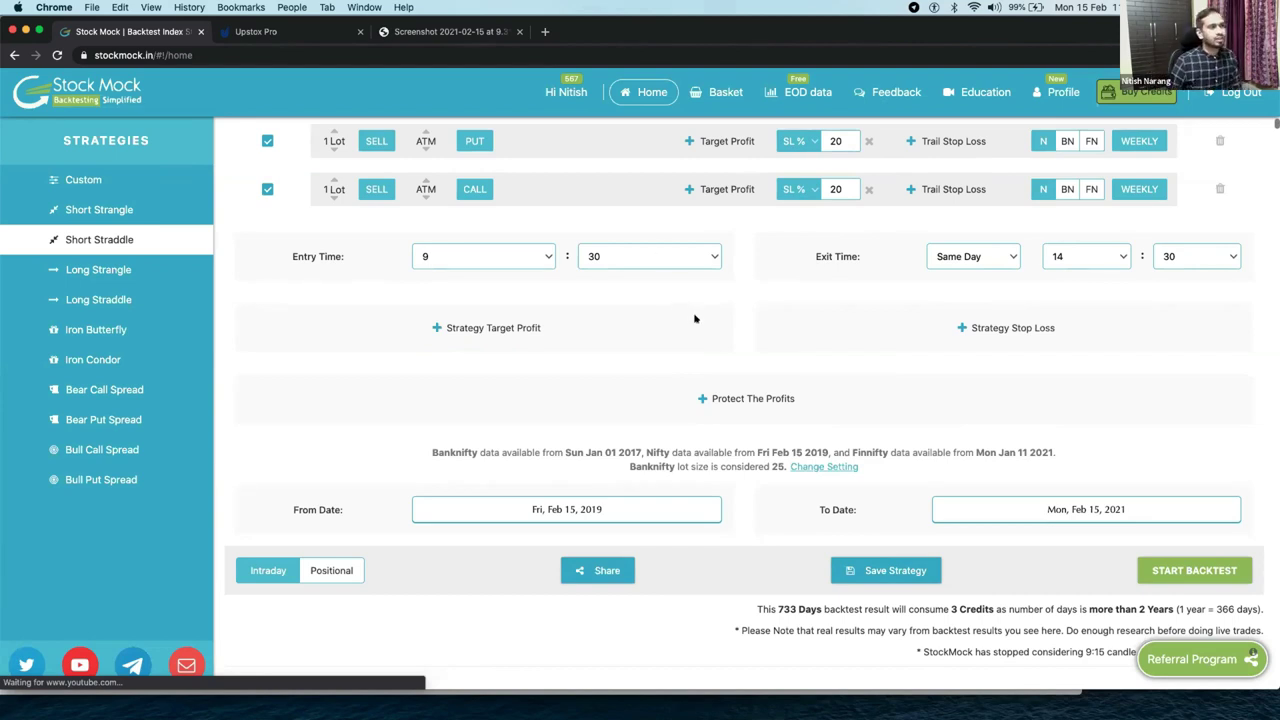
scroll(695, 318, "up", 2)
scroll(692, 320, "down", 1)
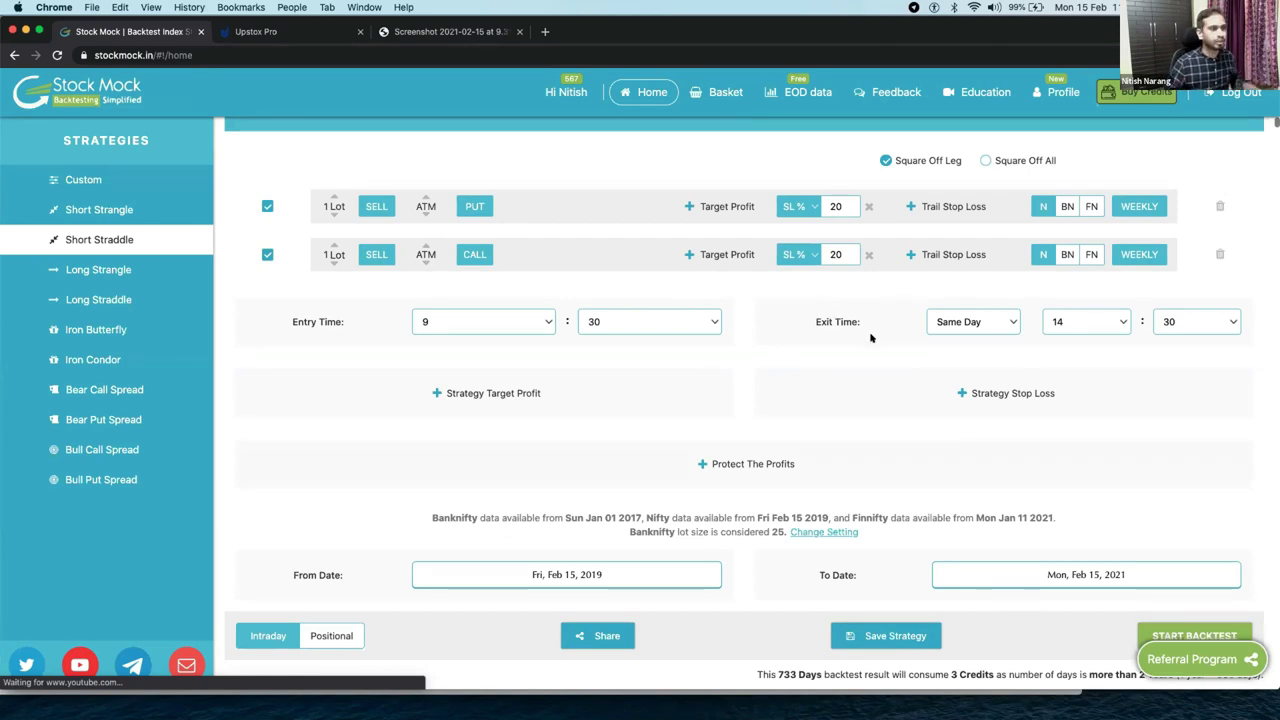
scroll(837, 318, "down", 1)
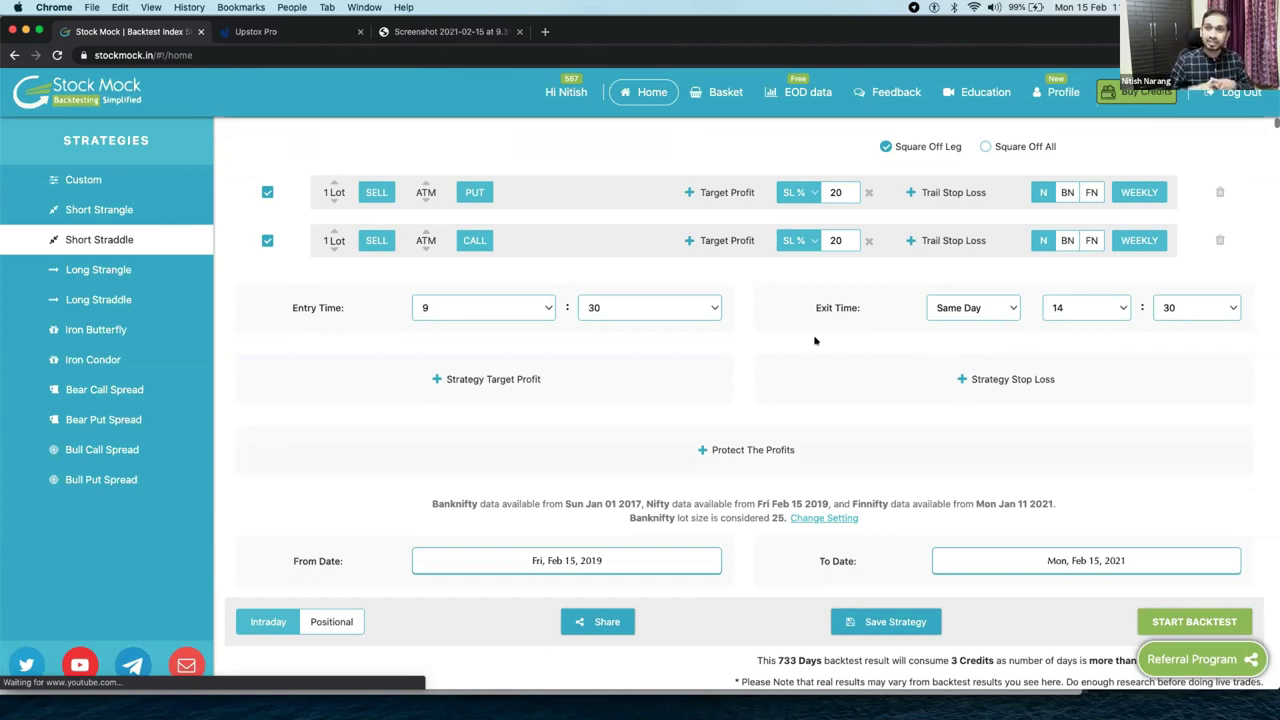
- Open the Basket page, play its basket backtesting video from about 5:19, and pause it
left_click(725, 92)
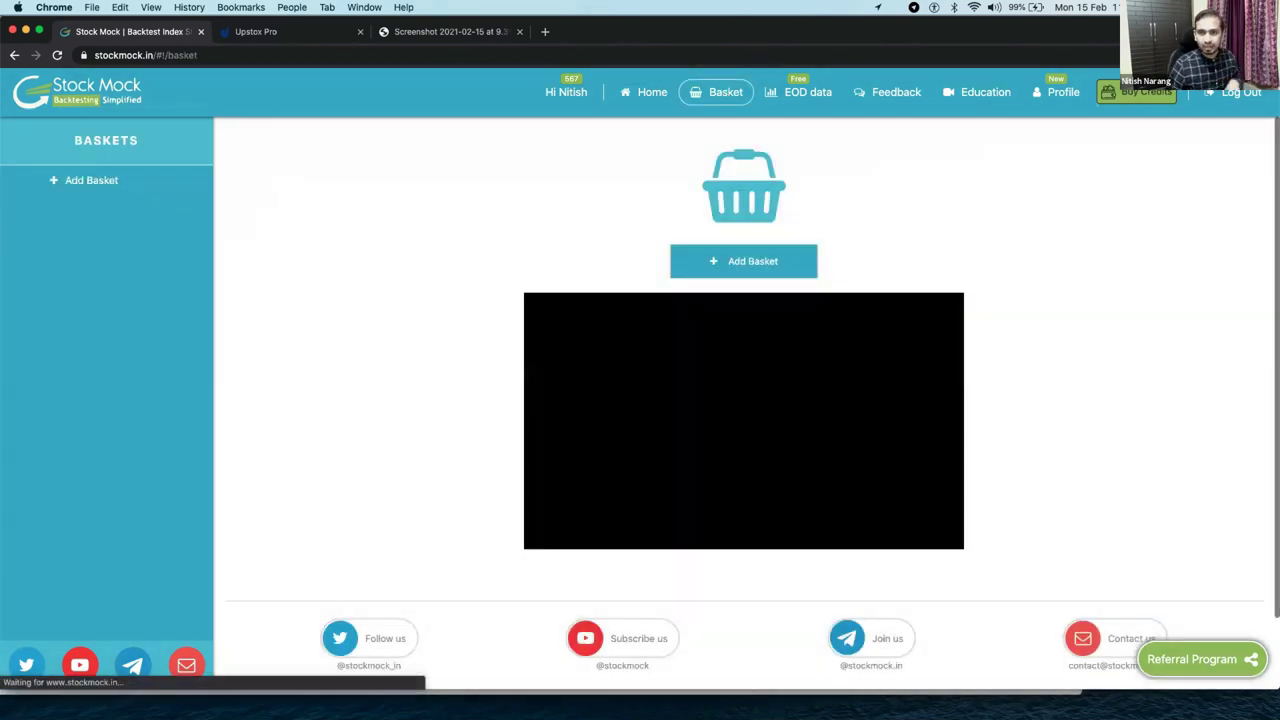
left_click(768, 423)
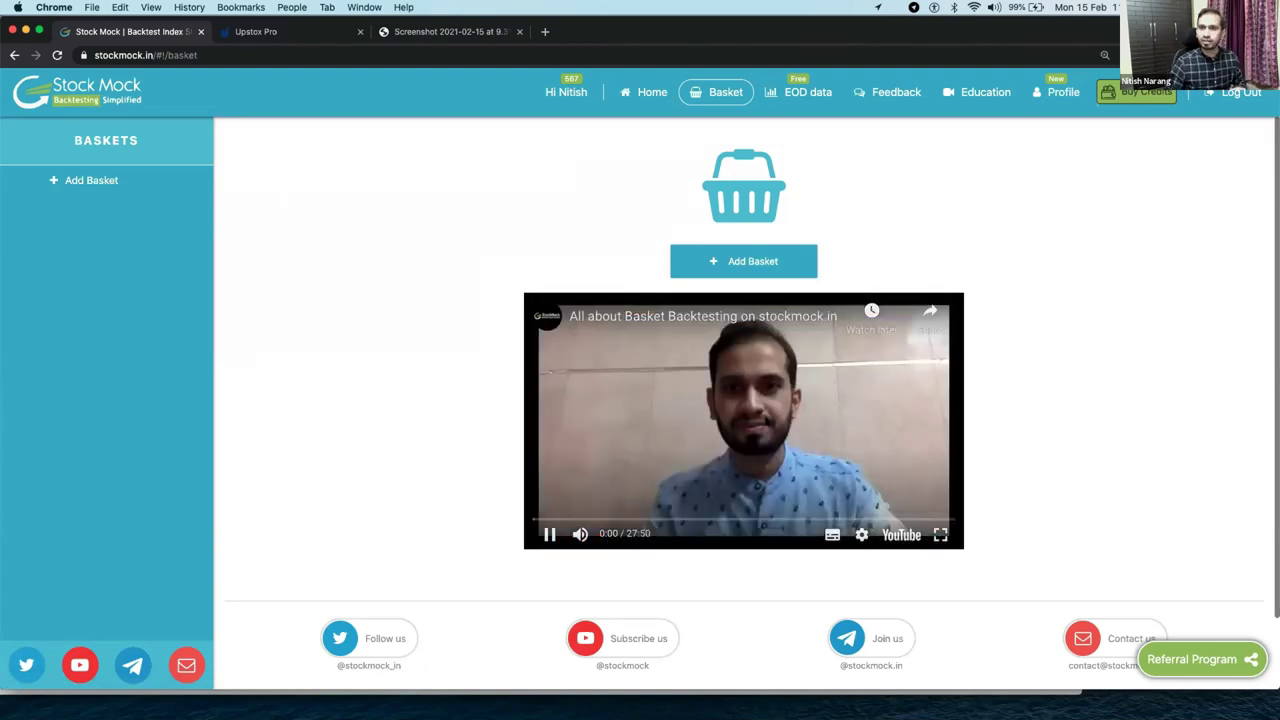
left_click(612, 520)
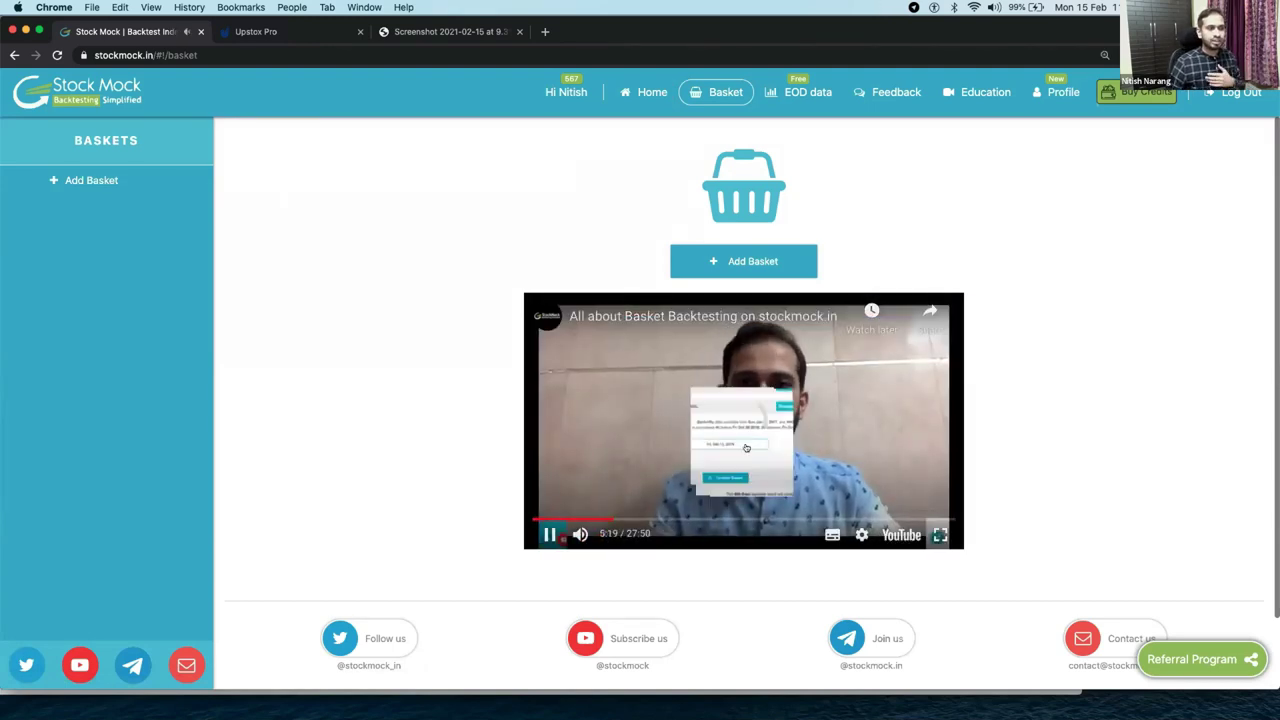
left_click(746, 447)
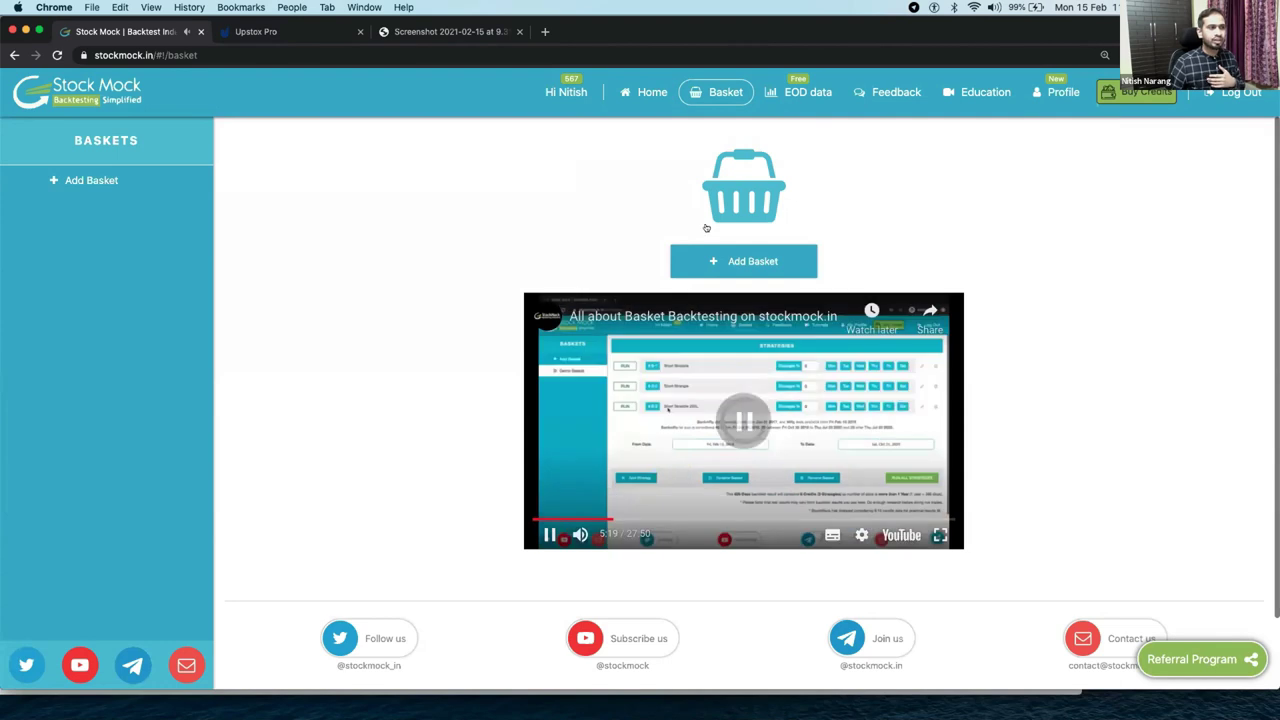
- Return to the Home page and load the Short Straddle strategy afresh
left_click(643, 91)
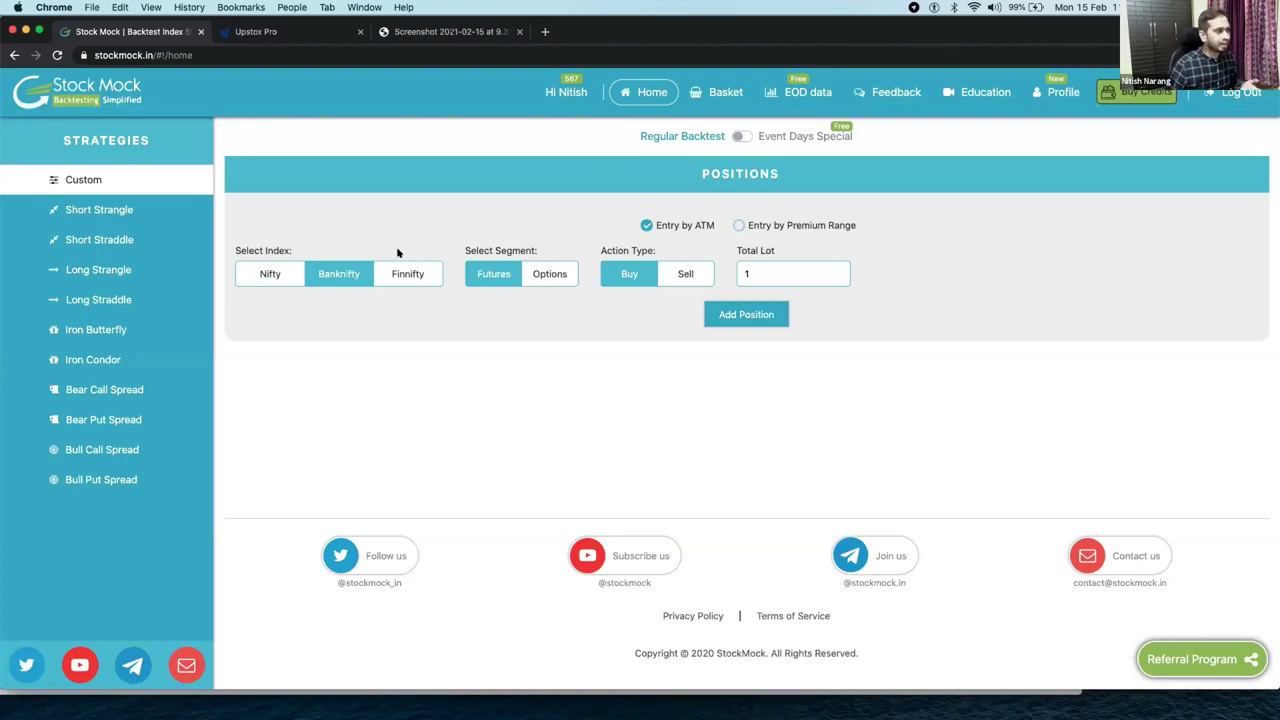
left_click(156, 237)
scroll(560, 250, "down", 1)
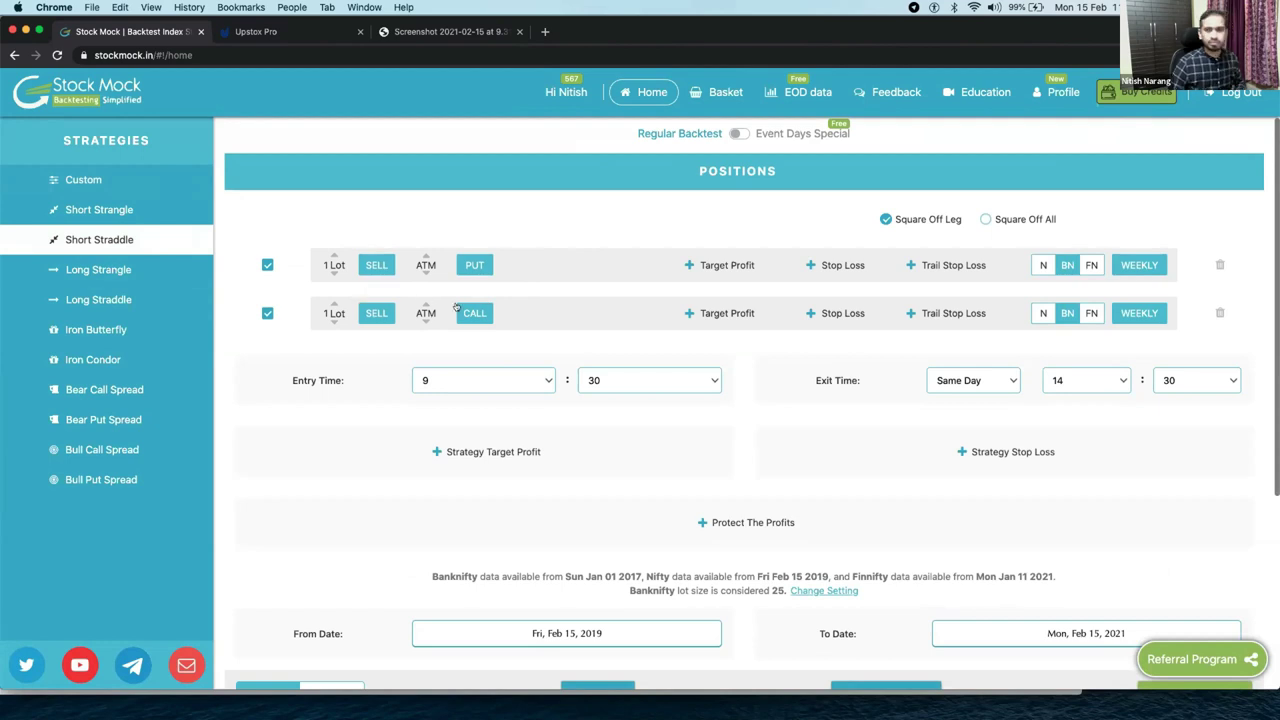
- Add a 40% stop loss to both the put and call legs of the straddle
left_click(848, 264)
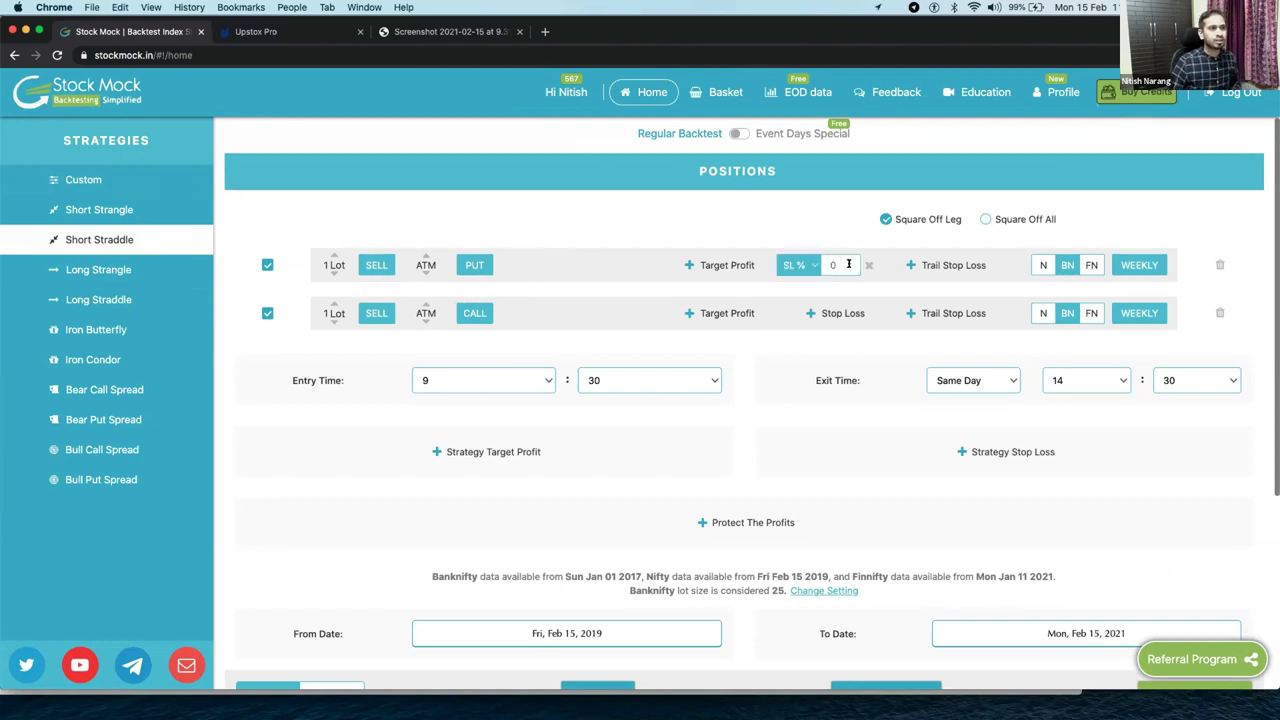
left_click(848, 264)
type("4")
left_click(843, 310)
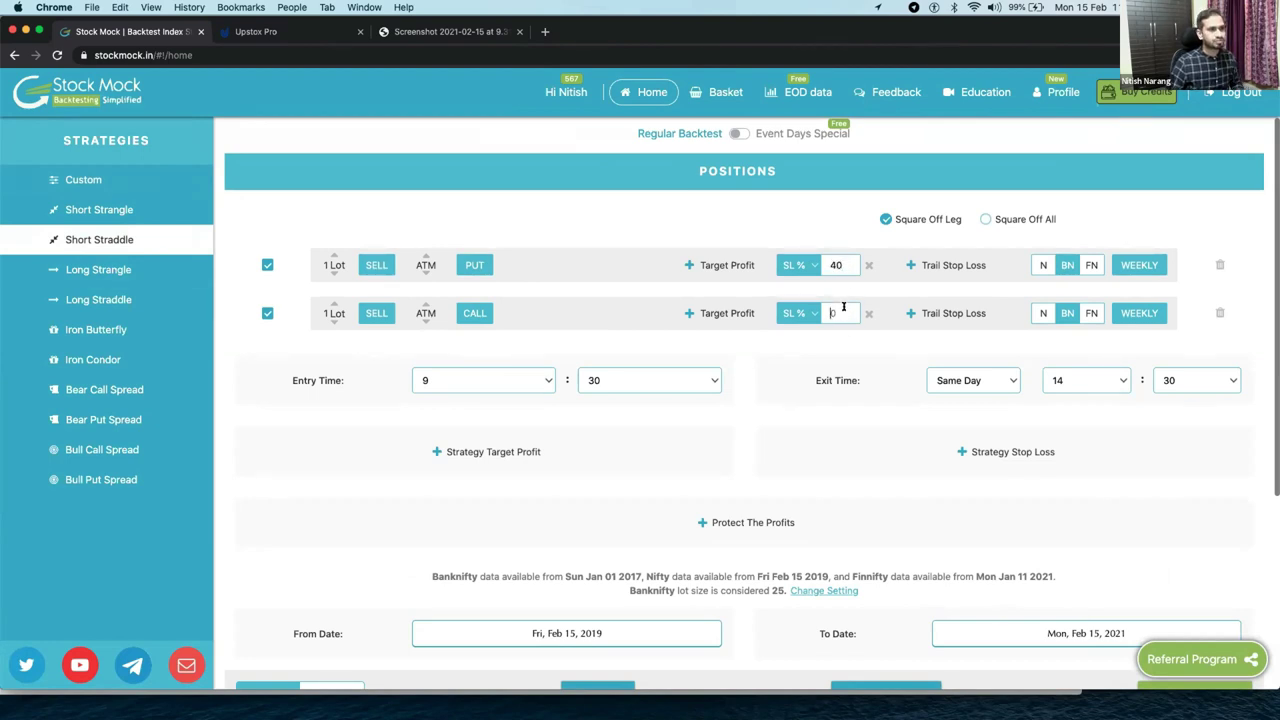
left_click(843, 310)
type("40")
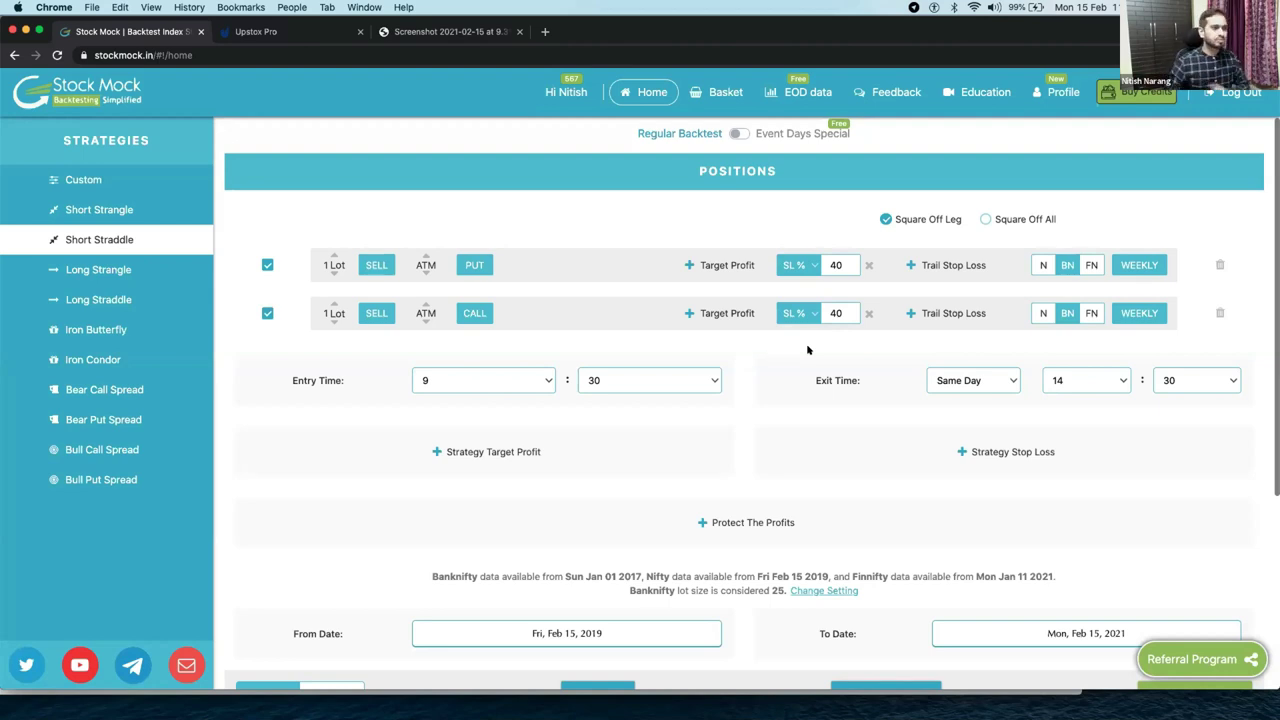
- Set the strategy's entry time to 9:45
scroll(658, 313, "down", 1)
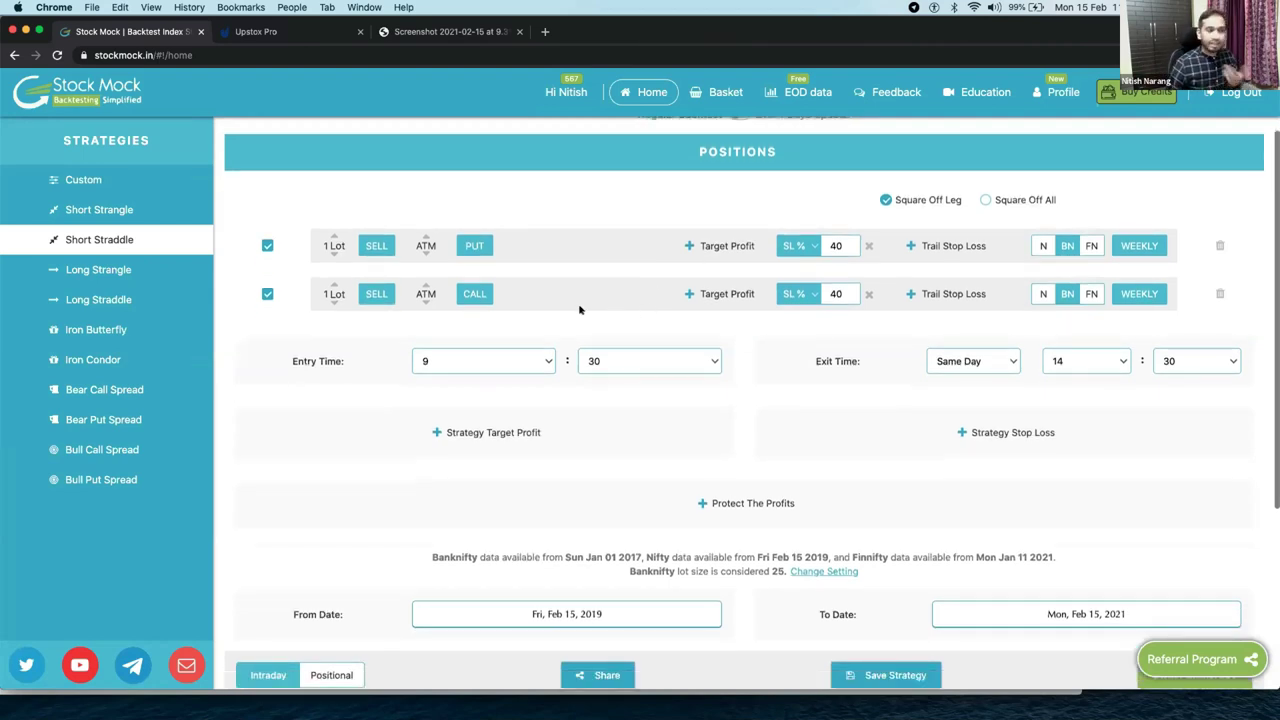
left_click(632, 361)
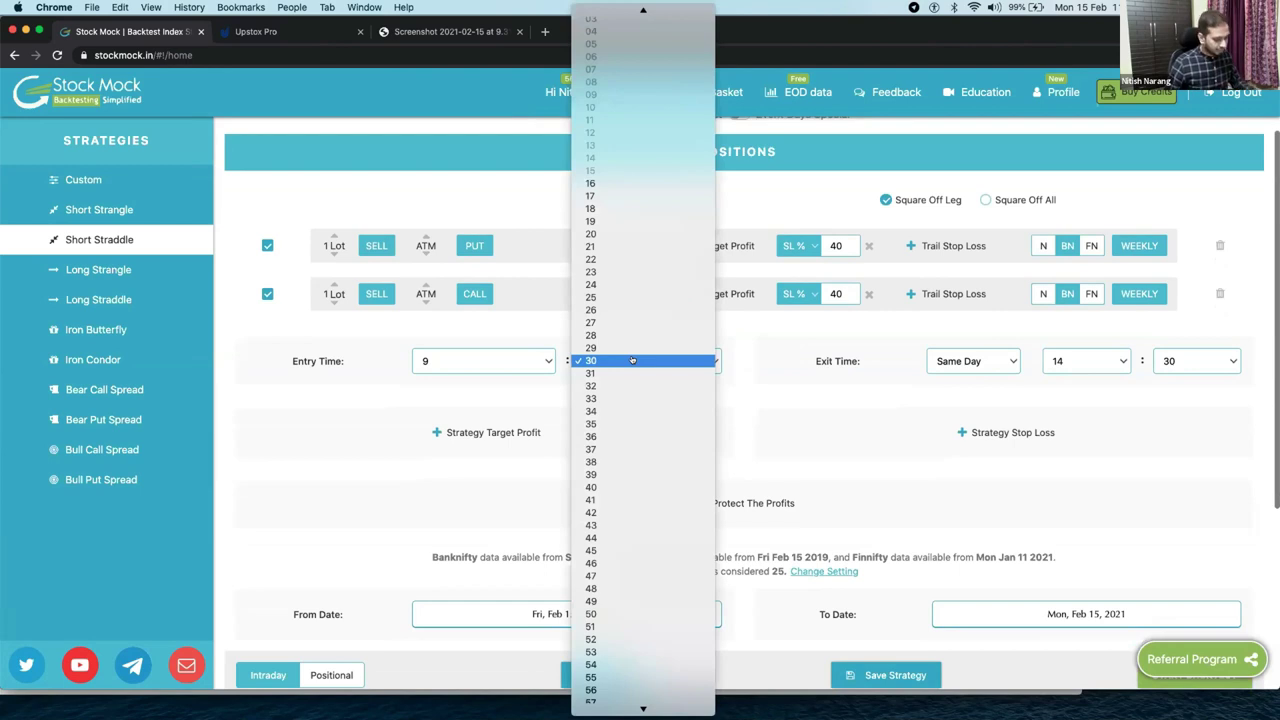
type("45")
key("Return")
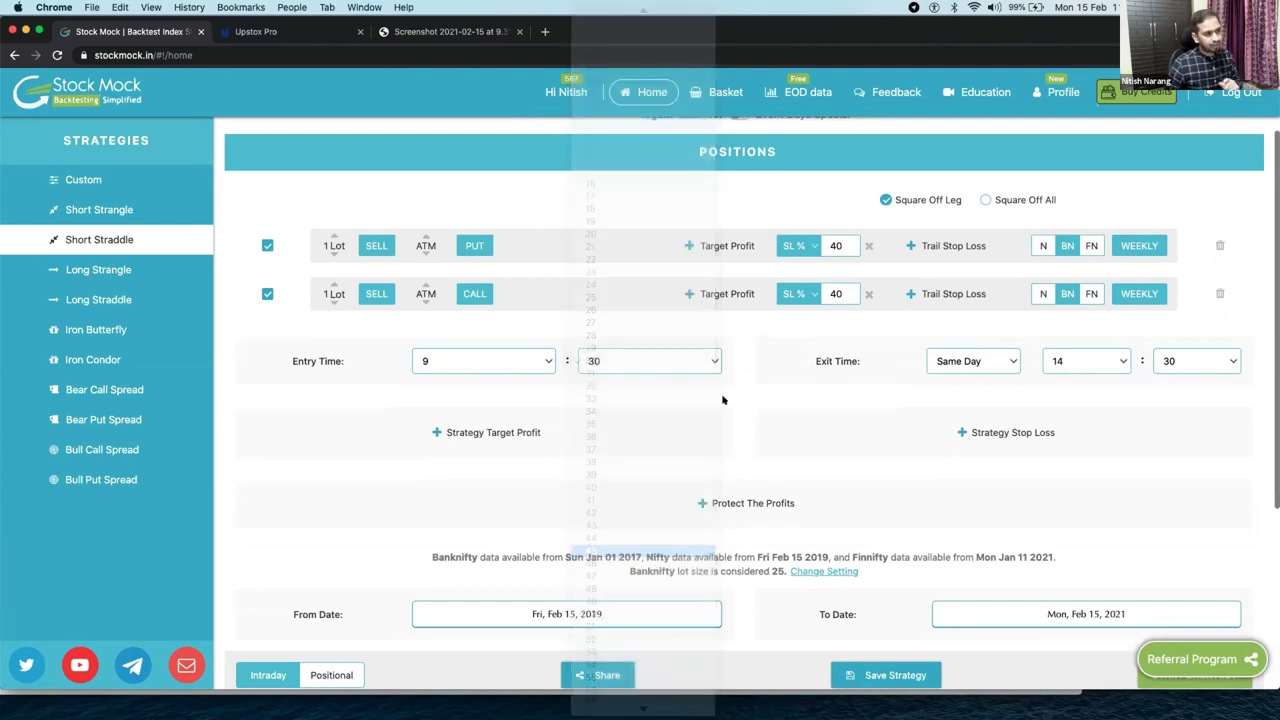
- Change the strategy's entry hour to 10 so that the entry time is 10:45
left_click(547, 362)
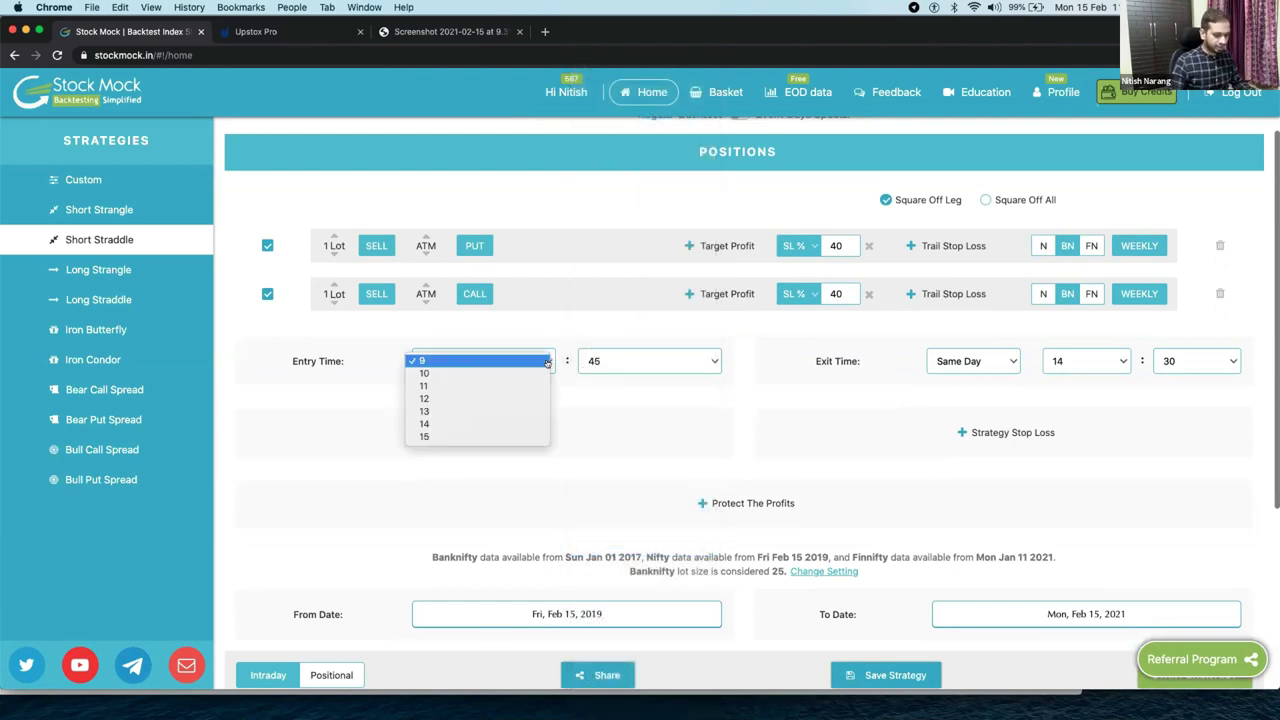
key("Down")
key("Return")
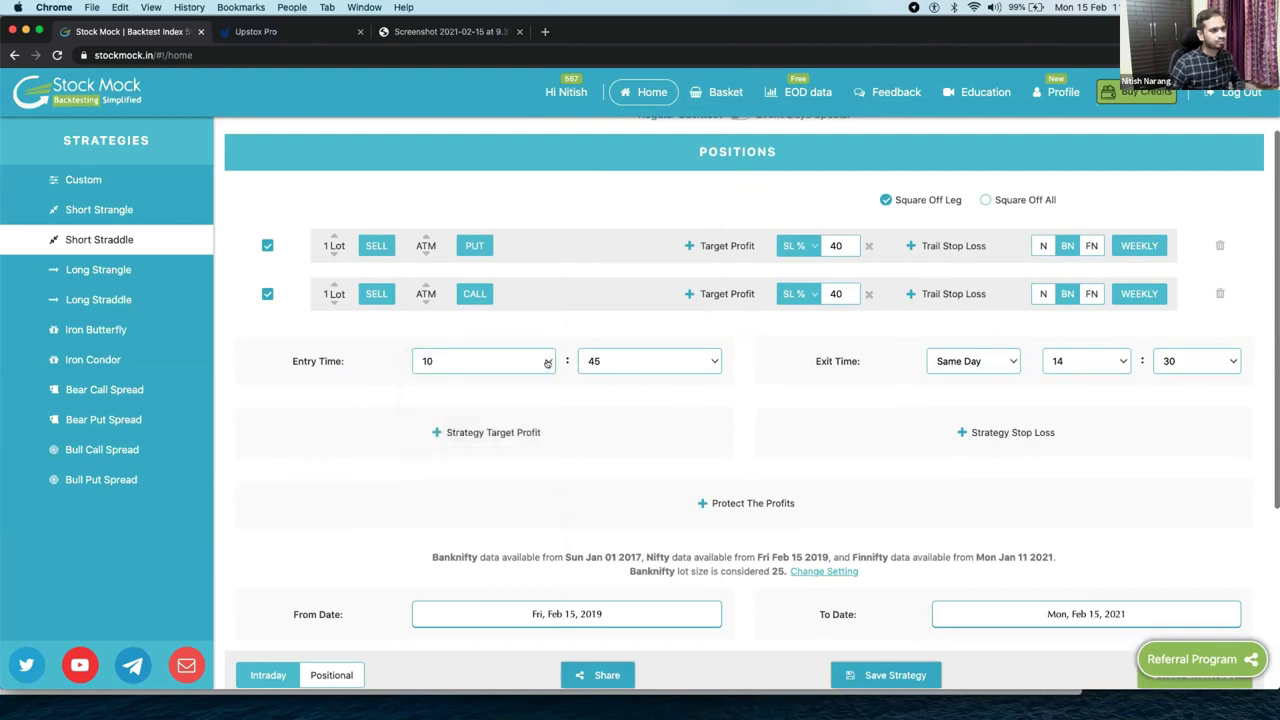
- Set the strategy's exit time to 15:10 on the same day
left_click(1074, 361)
left_click(1080, 372)
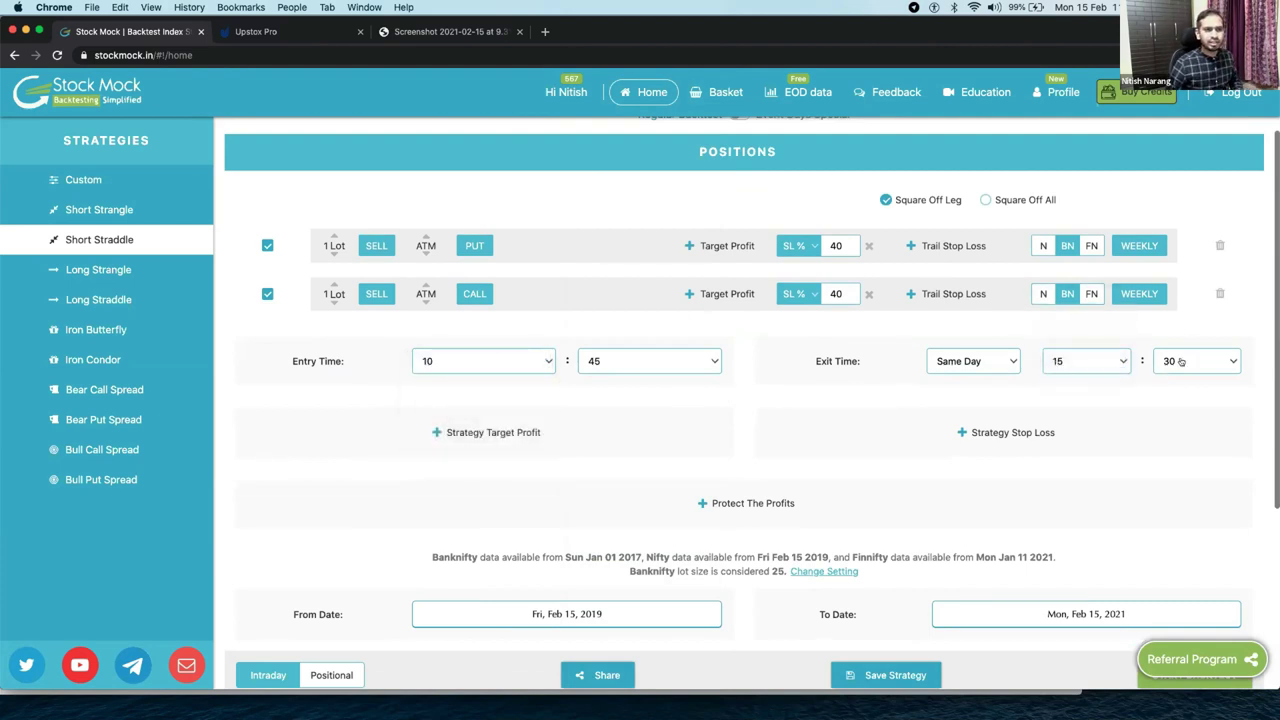
left_click(1181, 361)
type("10")
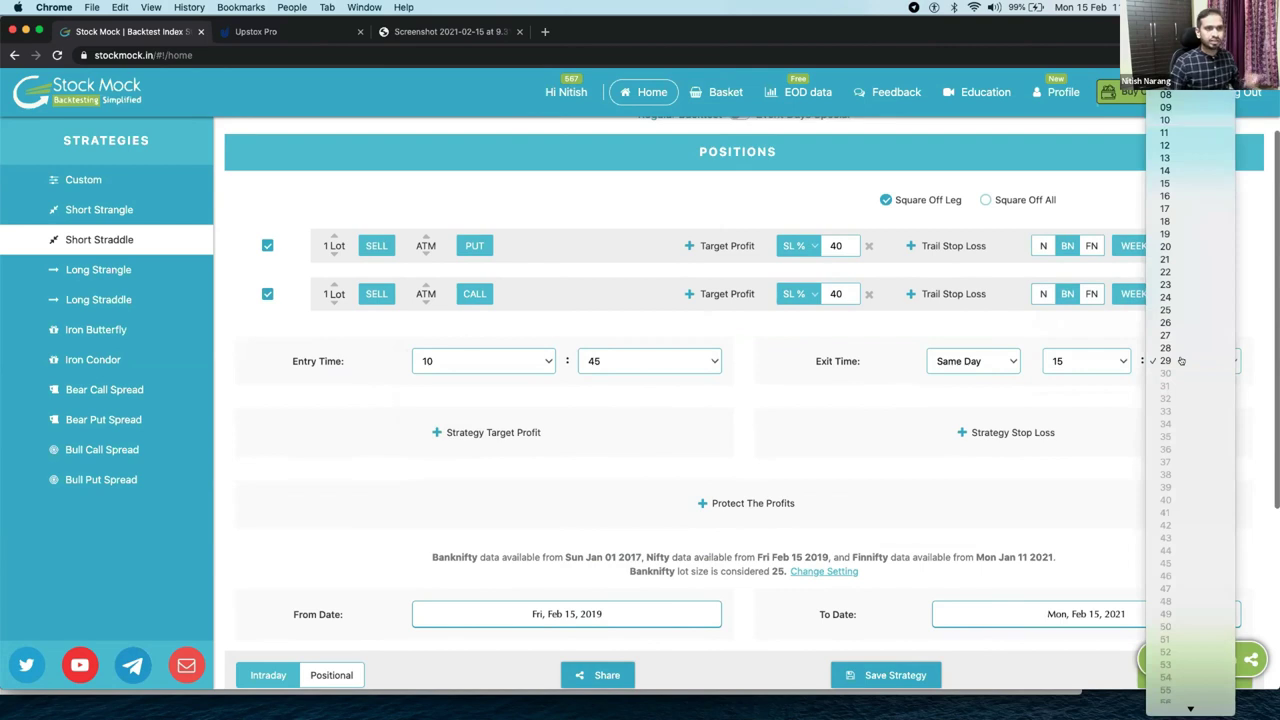
key("Return")
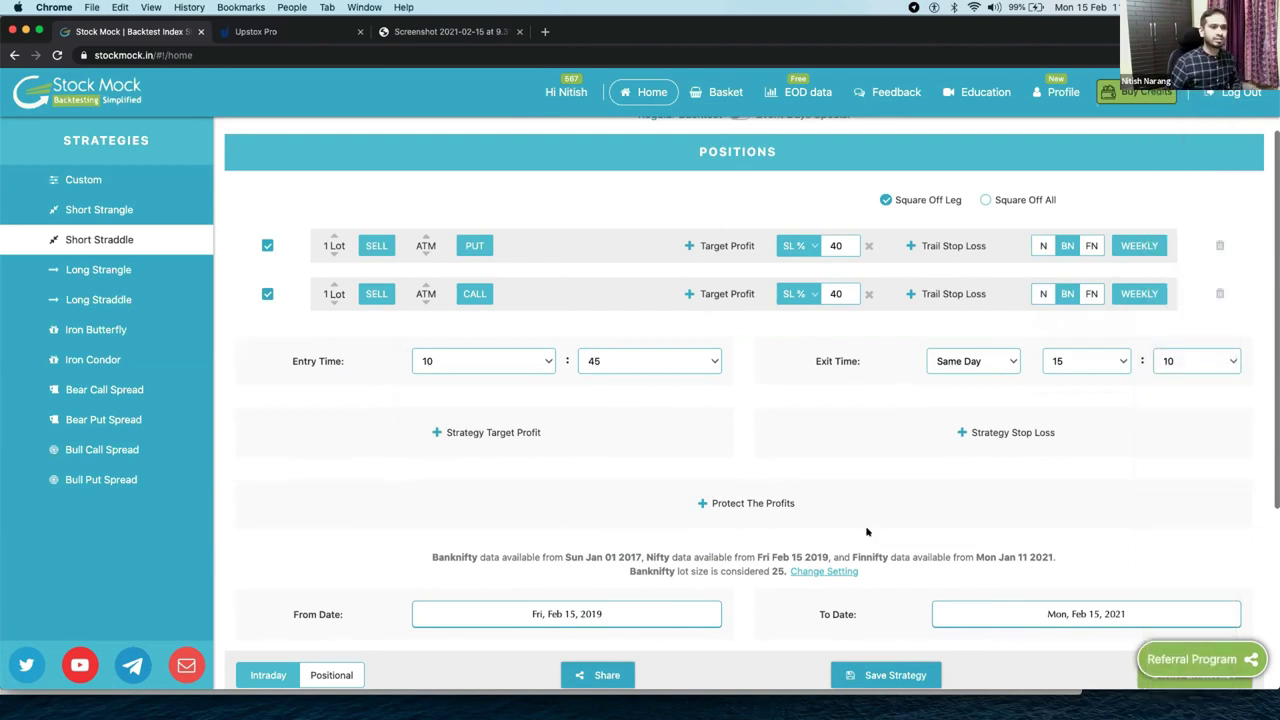
- Switch both the call and put legs from Banknifty to Nifty and start the backtest
left_click(1043, 291)
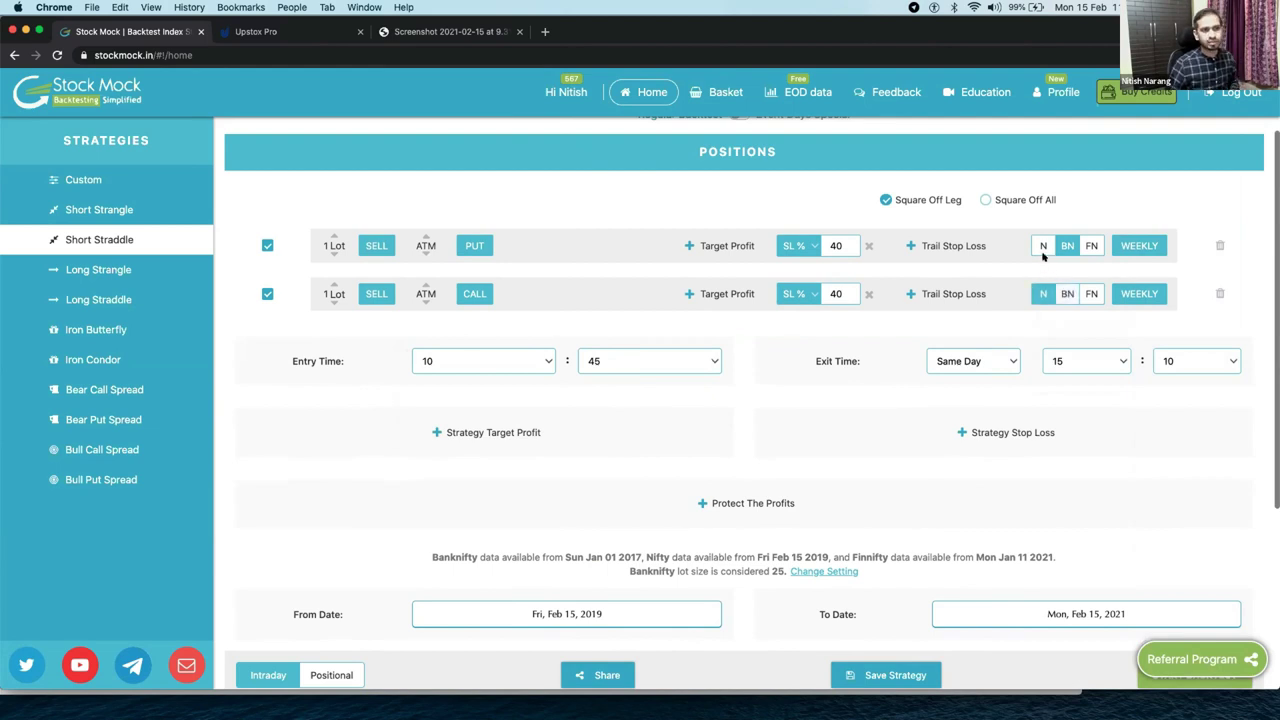
left_click(1043, 247)
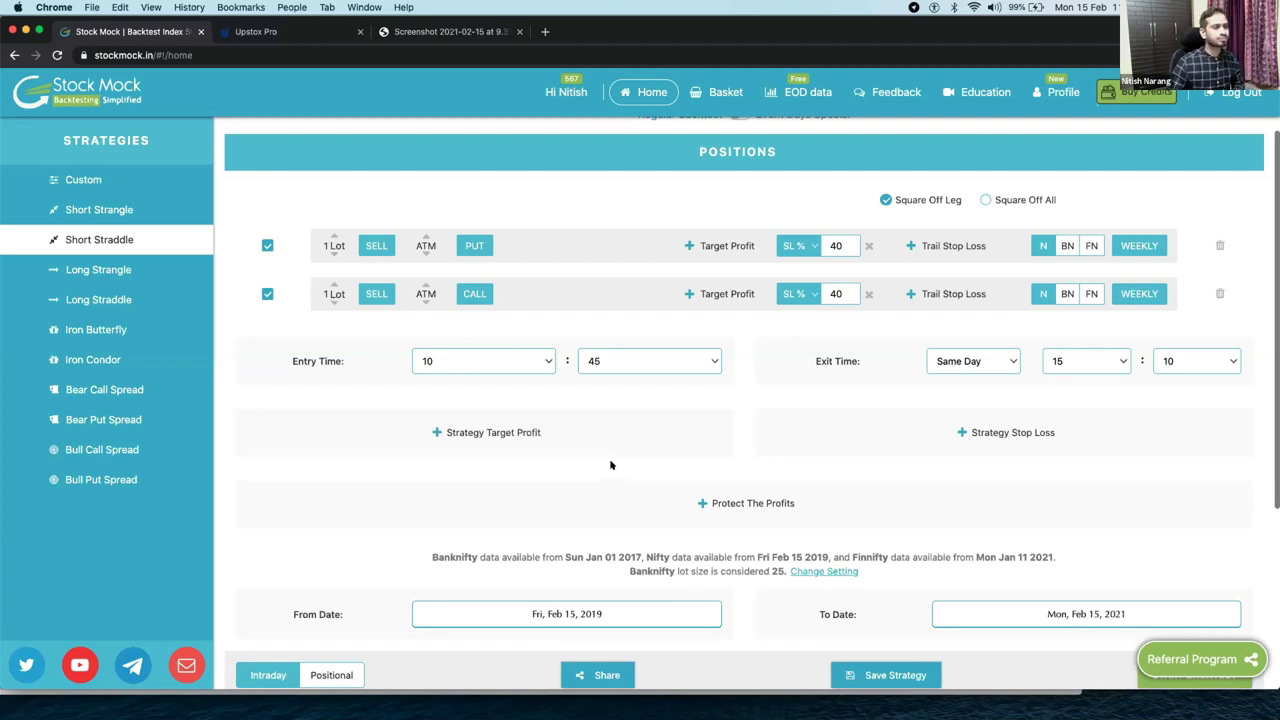
scroll(608, 461, "down", 2)
left_click(1192, 590)
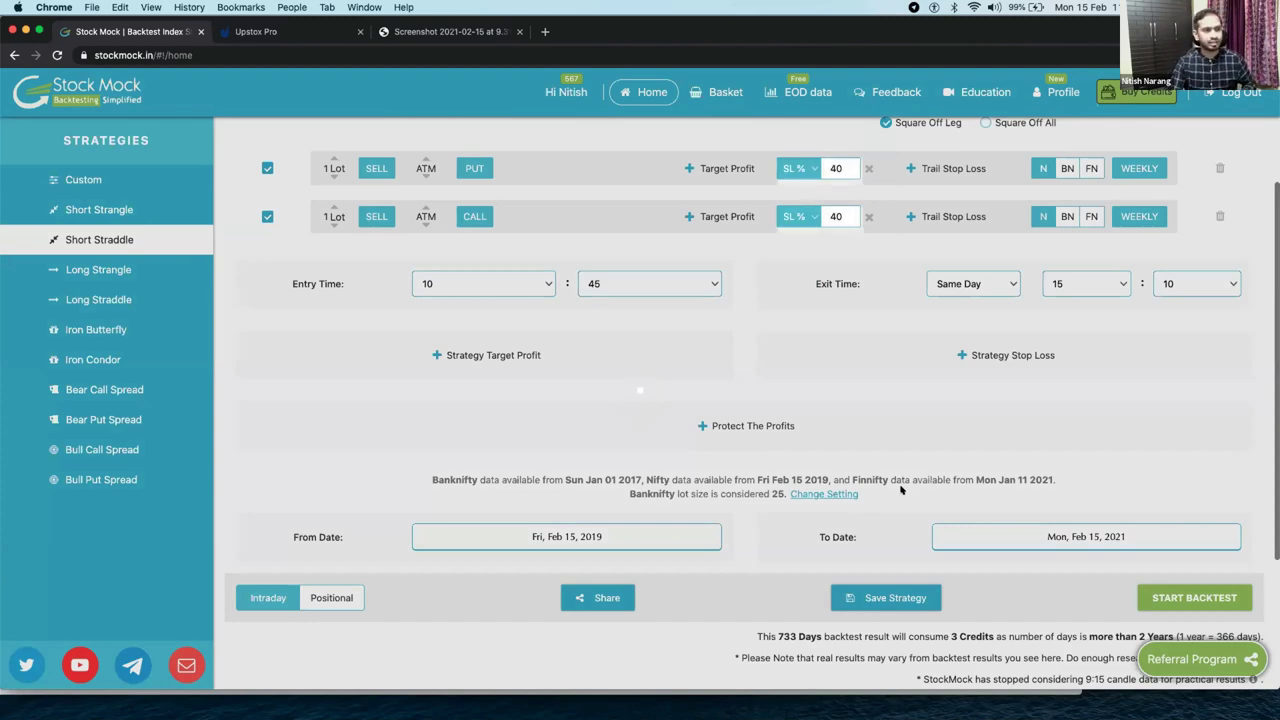
- Examine the average day profit and the maximum drawdown in the backtest's summary figures
scroll(760, 358, "down", 1)
scroll(761, 358, "down", 5)
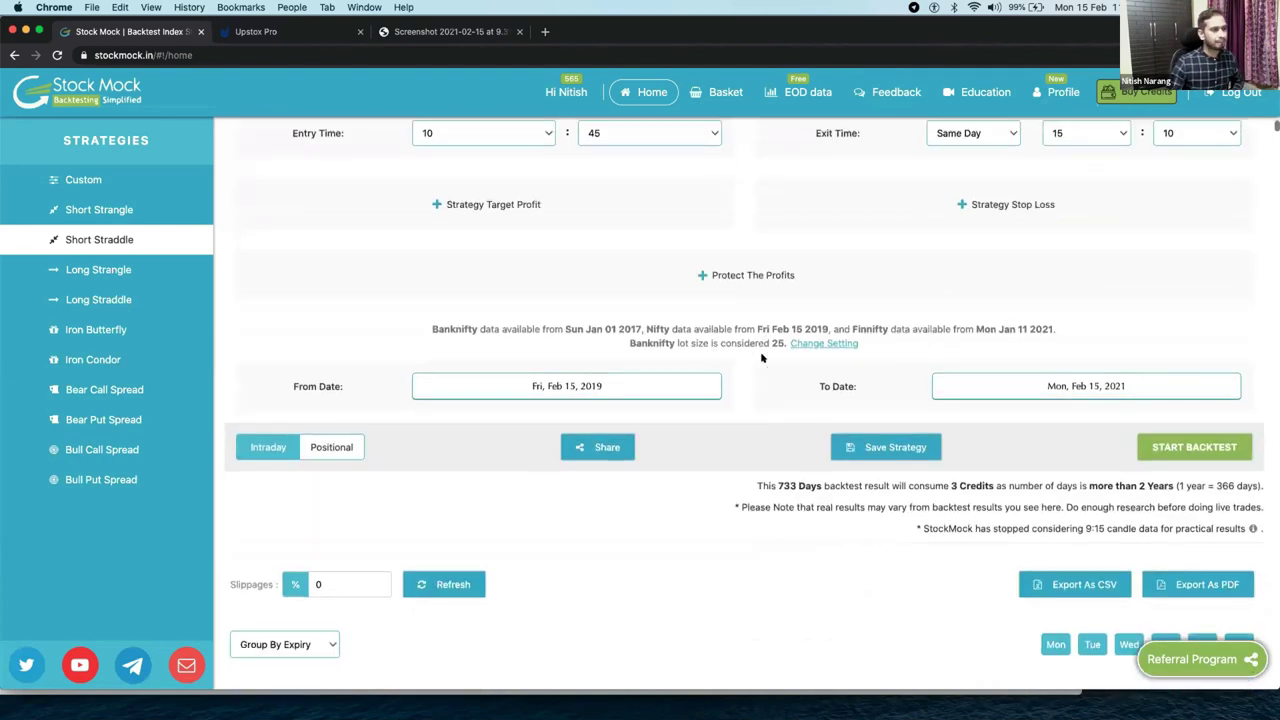
scroll(761, 358, "down", 10)
scroll(761, 358, "down", 3)
left_click_drag(771, 265, 730, 260)
left_click(730, 260)
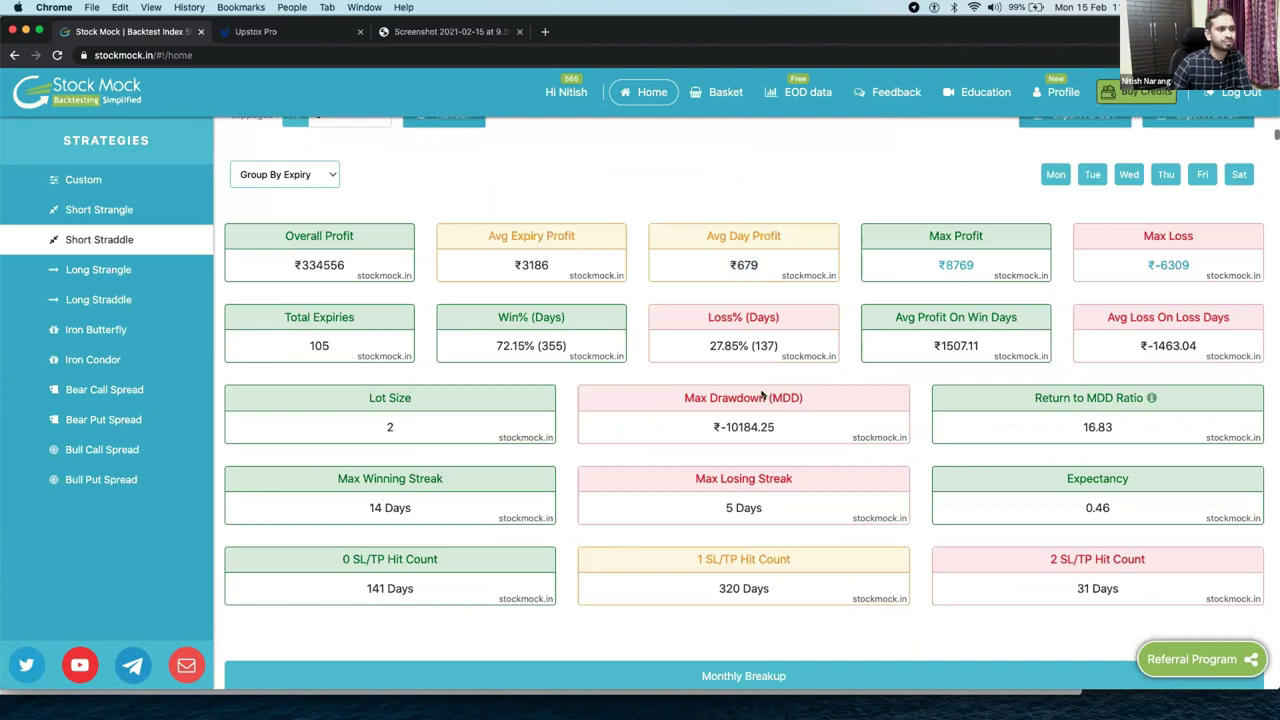
double_click(751, 263)
left_click_drag(776, 427, 720, 426)
left_click(720, 425)
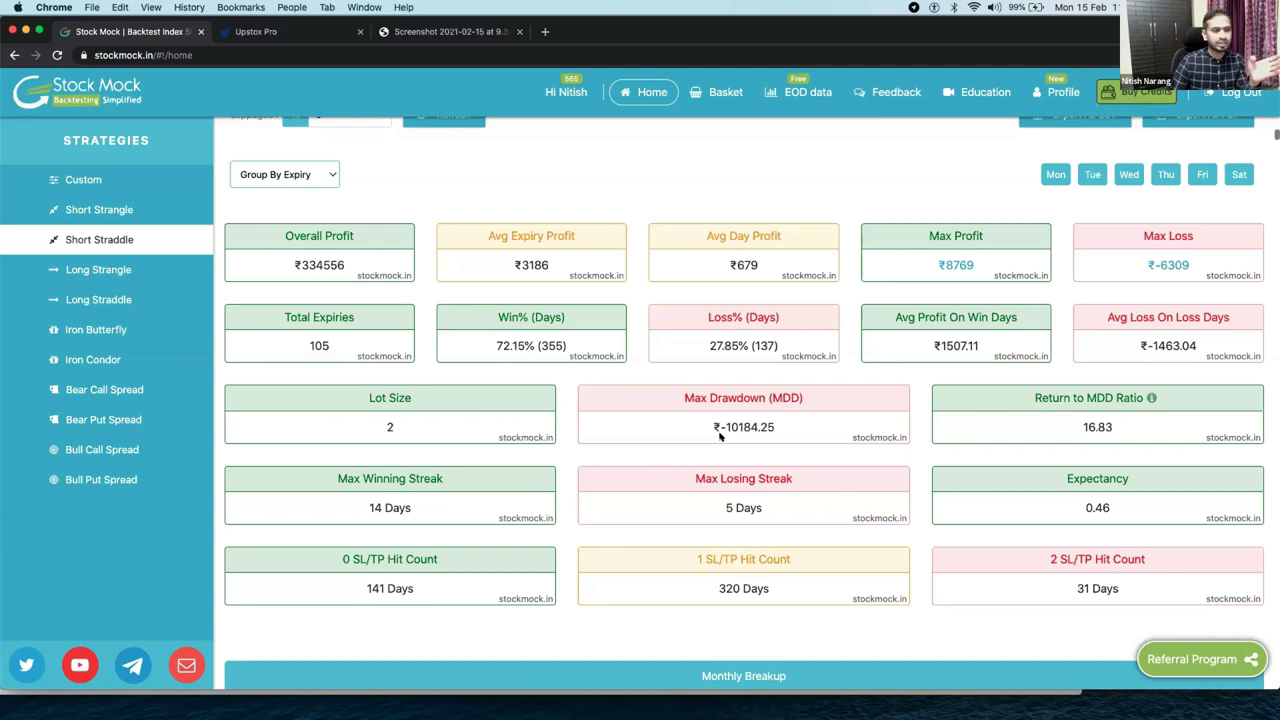
left_click_drag(785, 426, 701, 427)
left_click(701, 427)
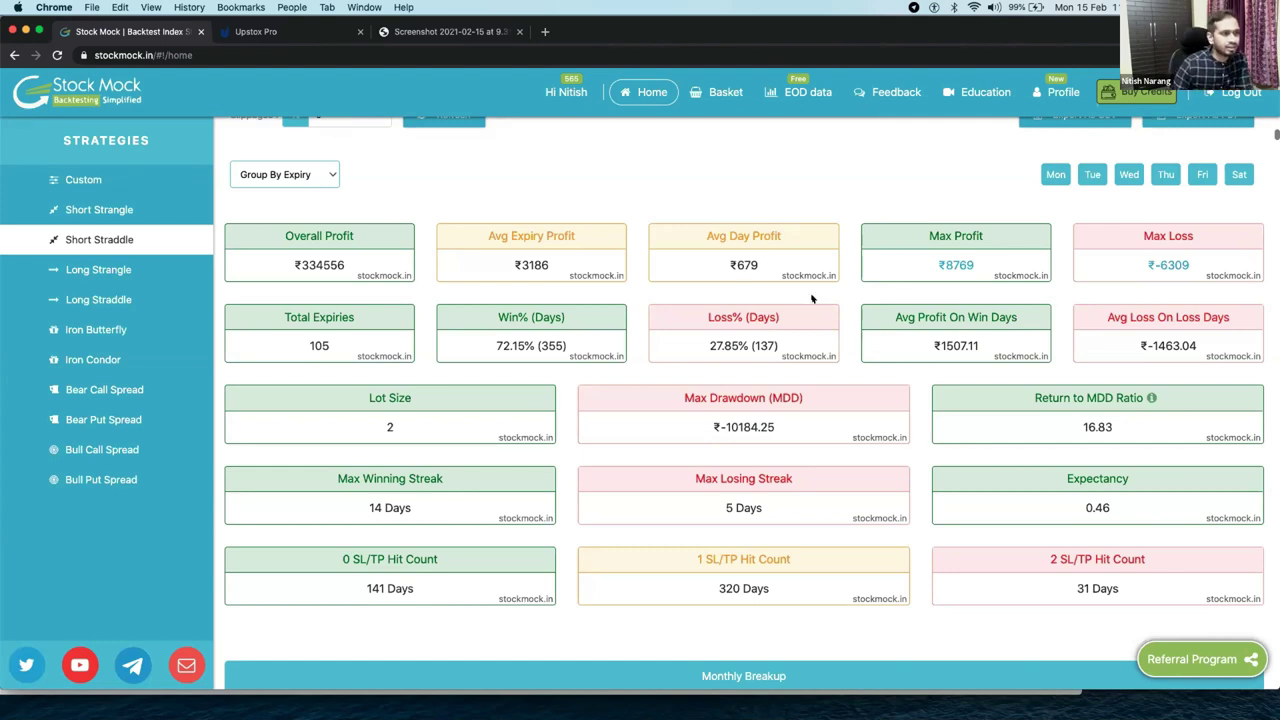
- Compare the average profit on win days with the average loss on loss days, and check the average day profit and win percentage
left_click_drag(936, 345, 1192, 345)
left_click(1192, 345)
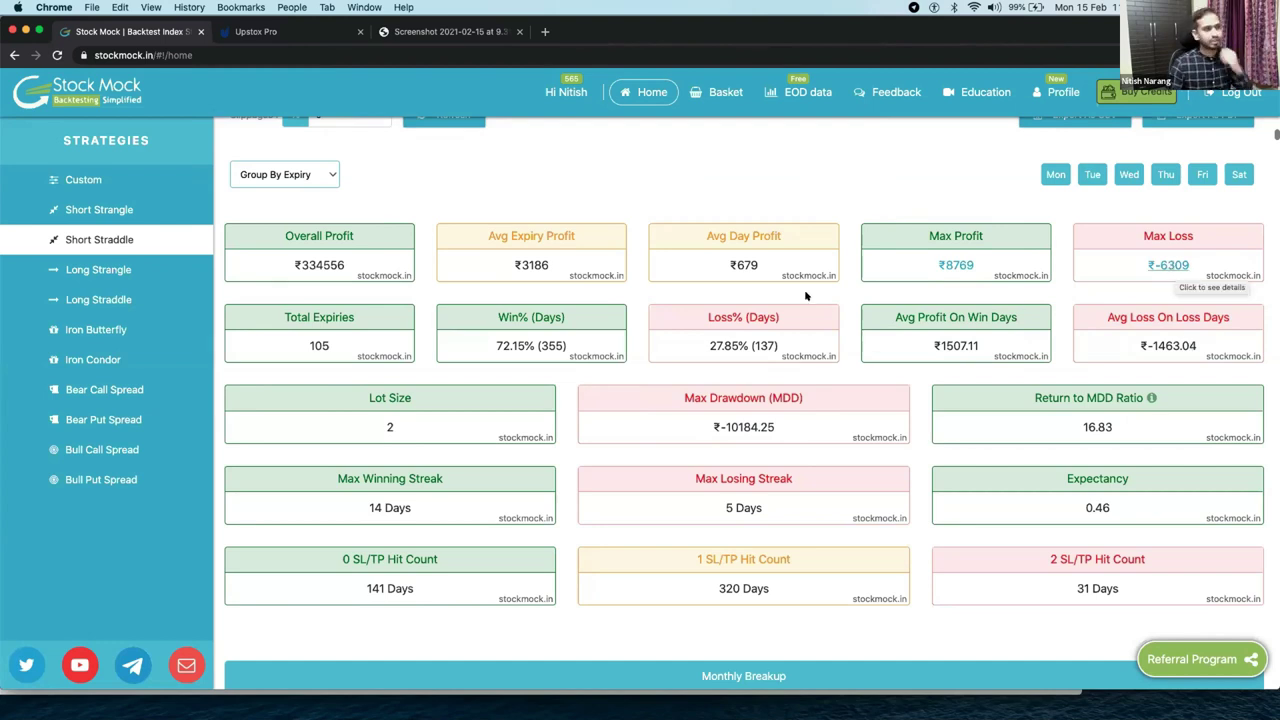
left_click_drag(764, 266, 722, 264)
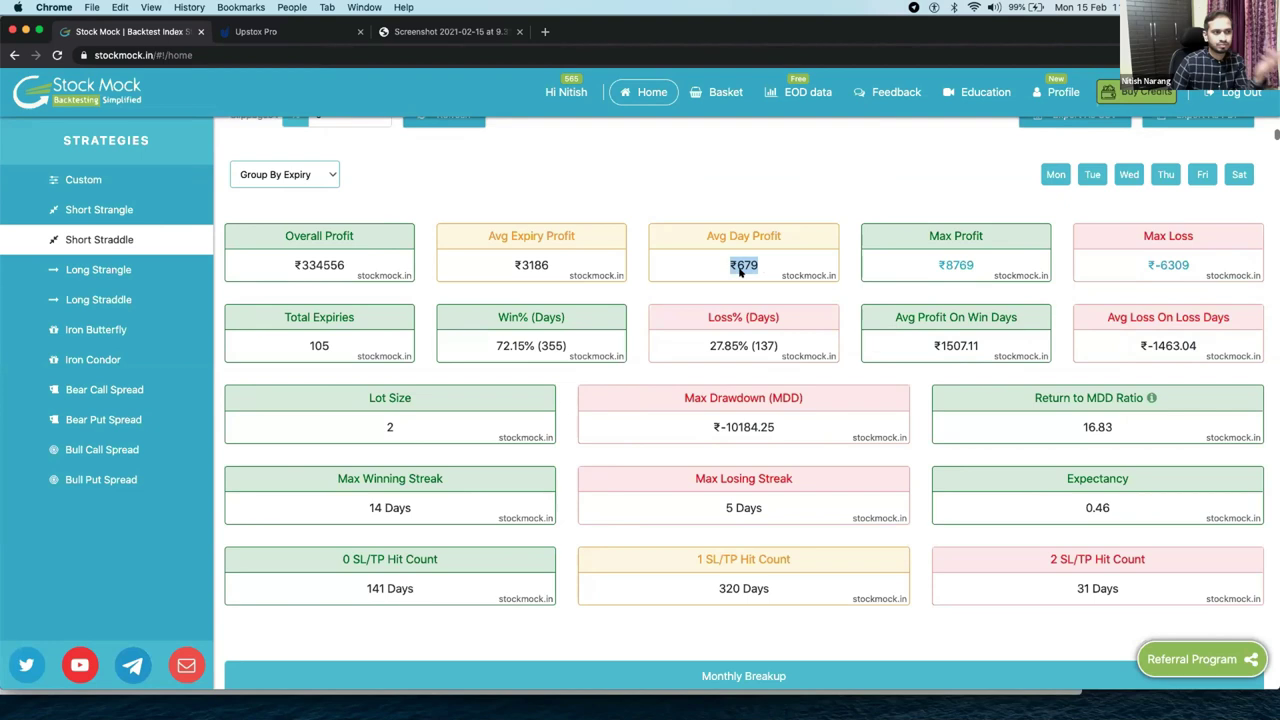
left_click(762, 272)
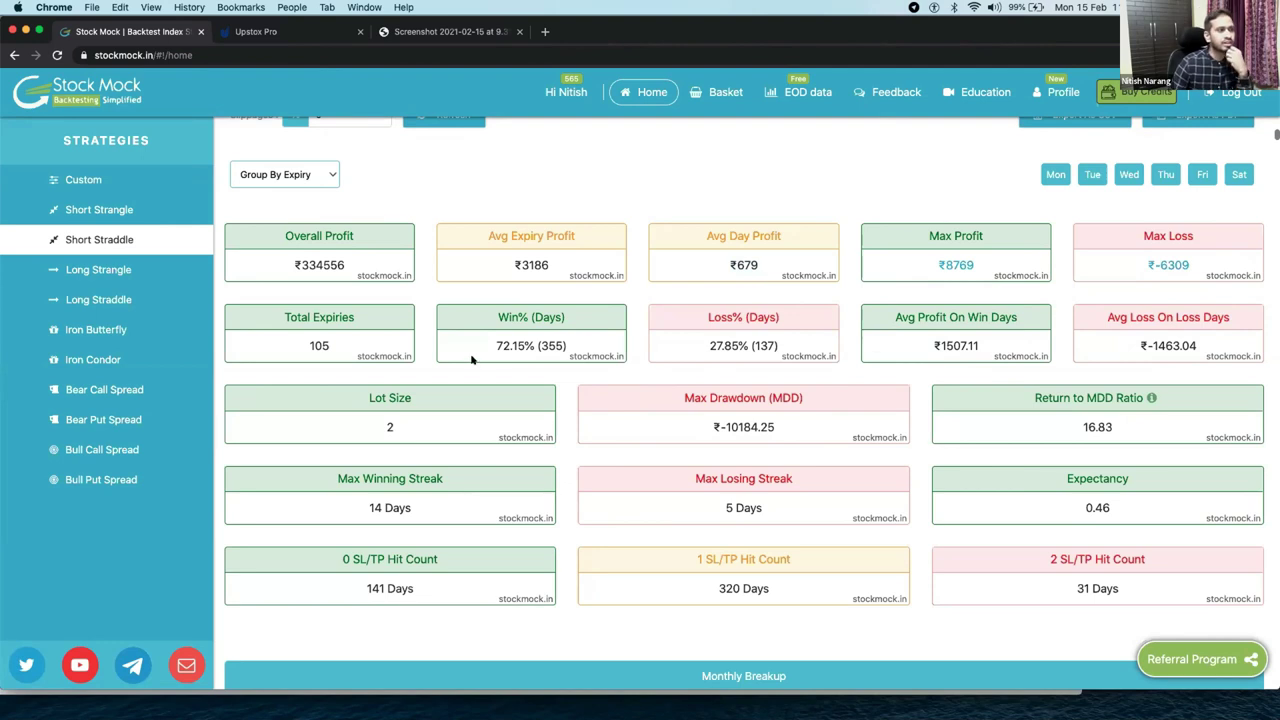
left_click_drag(489, 351, 579, 355)
left_click(572, 347)
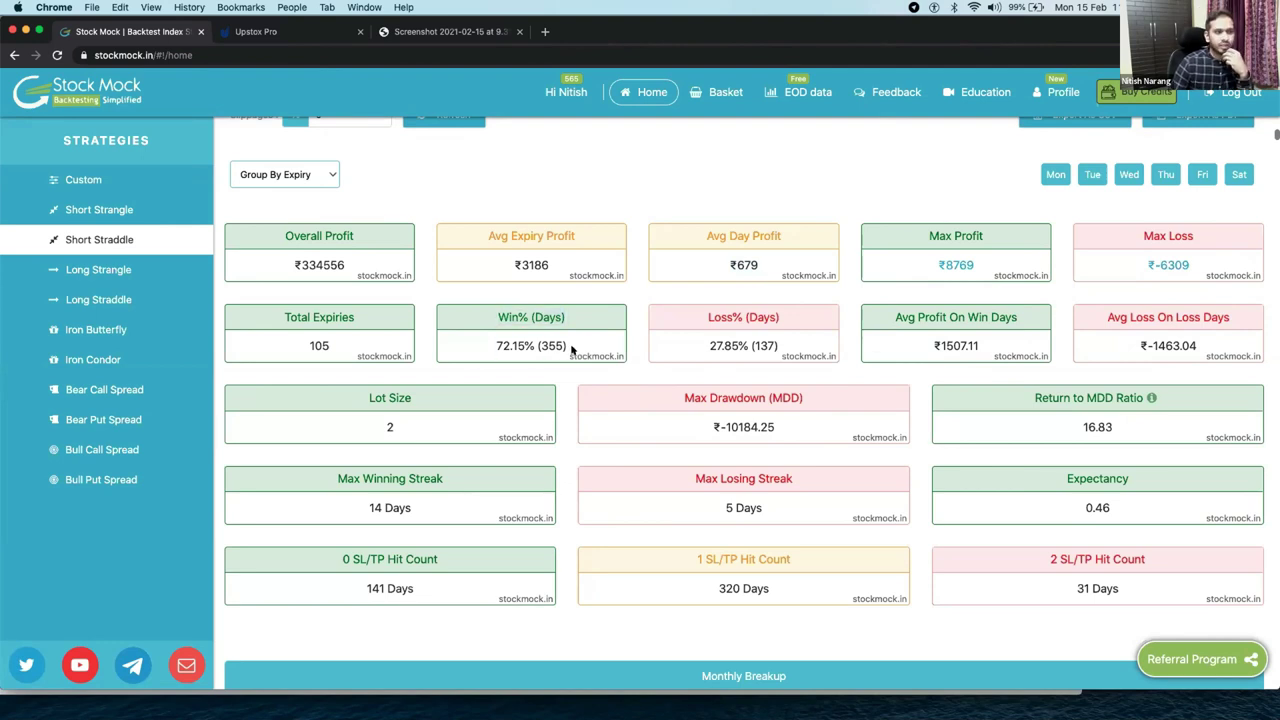
- Examine the Monthly Breakup table, especially the November and October results, together with the summary figures above it
scroll(572, 348, "down", 3)
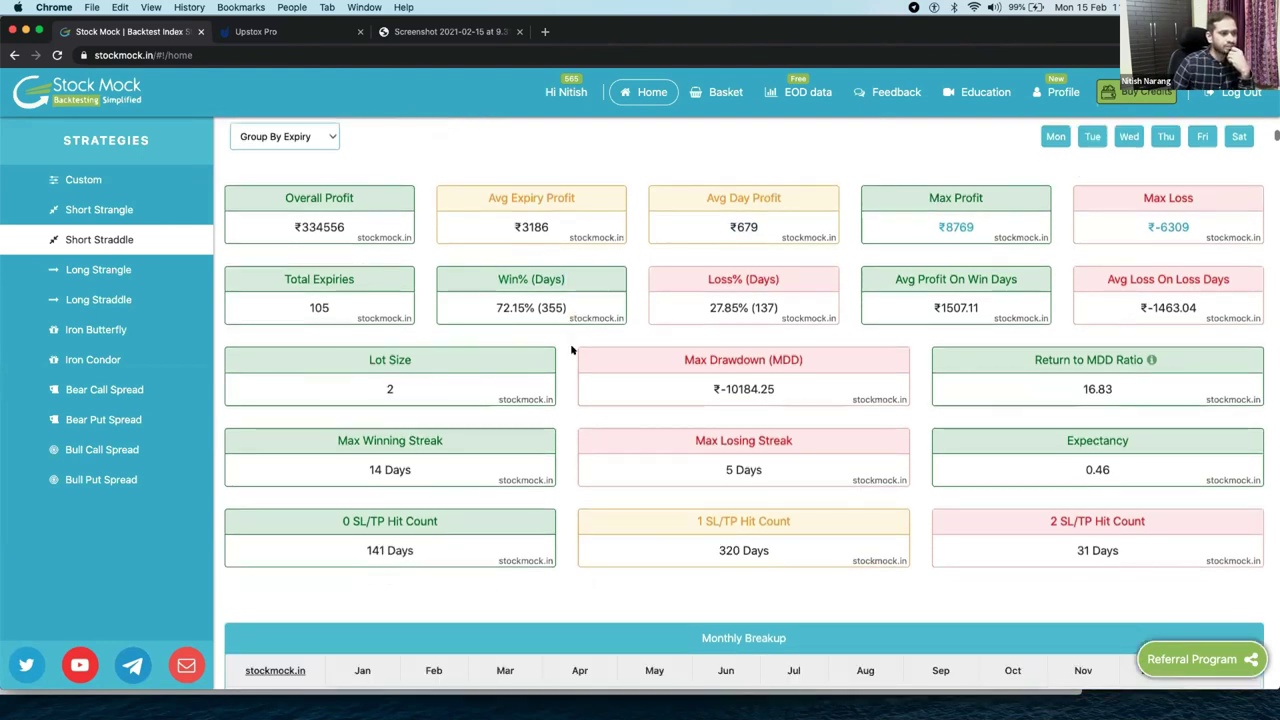
scroll(572, 349, "down", 5)
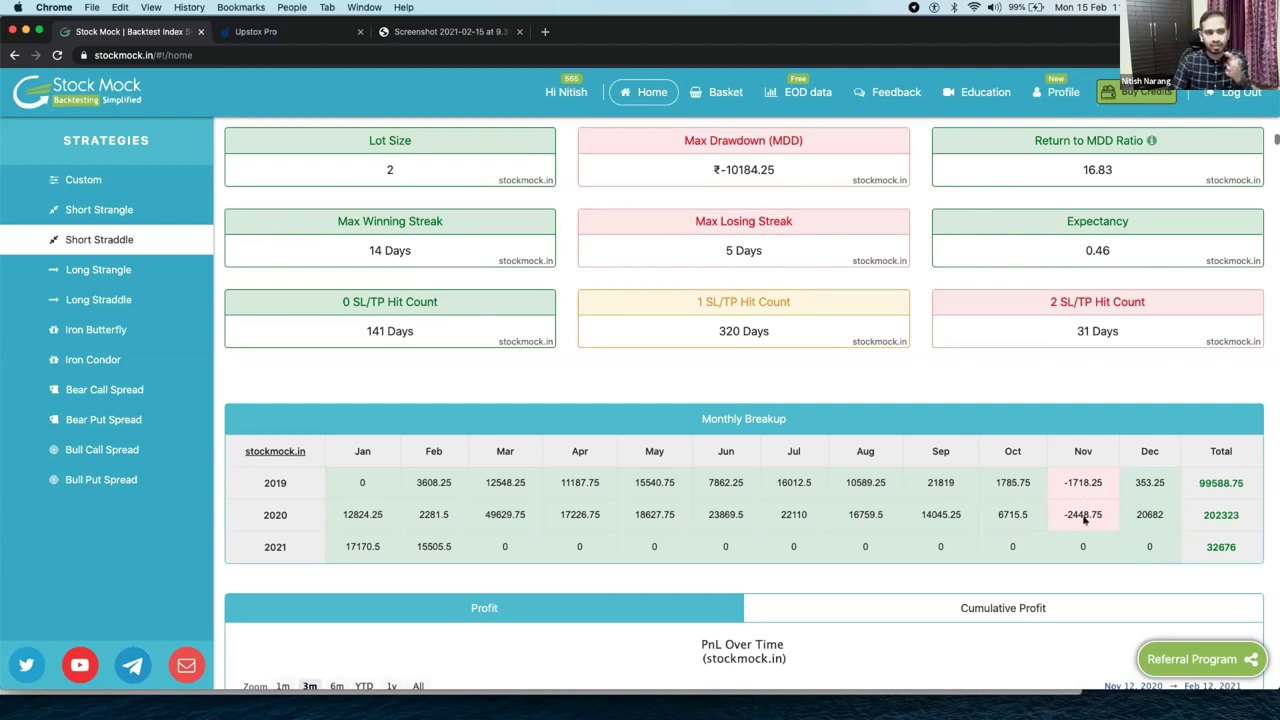
left_click_drag(1063, 483, 1103, 513)
left_click(922, 498)
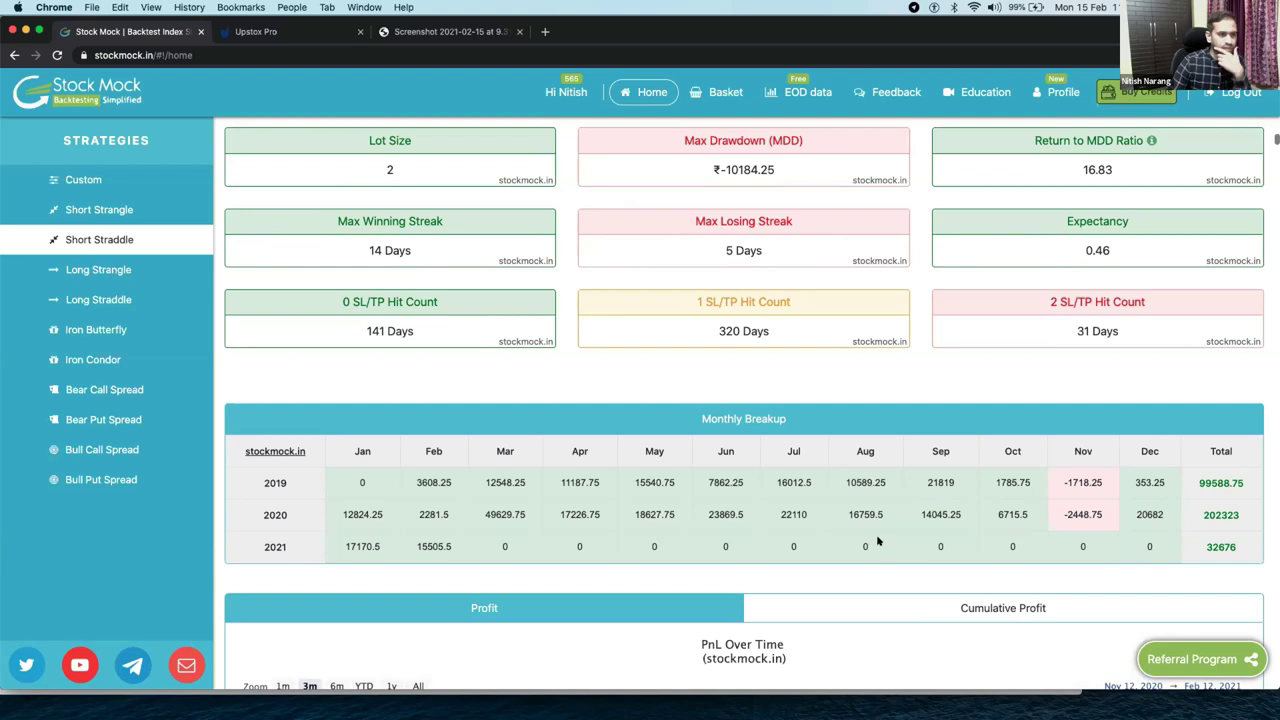
left_click_drag(993, 483, 1030, 483)
left_click(1029, 484)
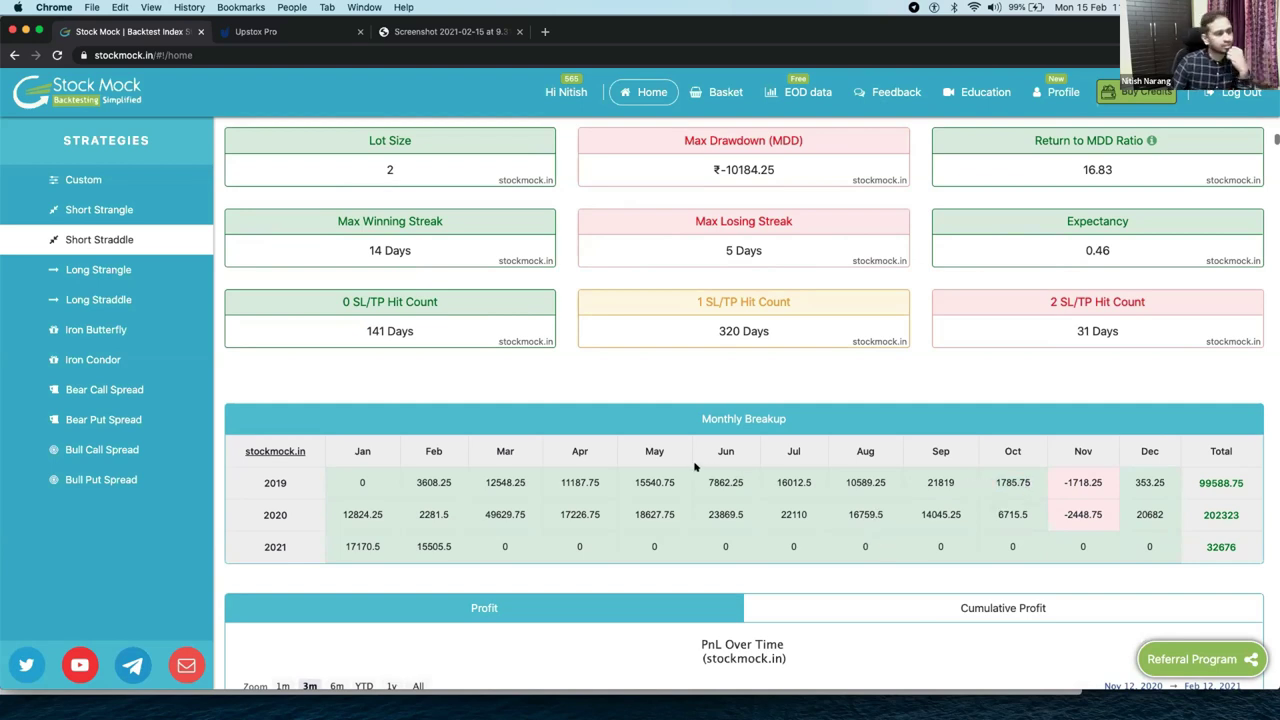
scroll(690, 466, "down", 2)
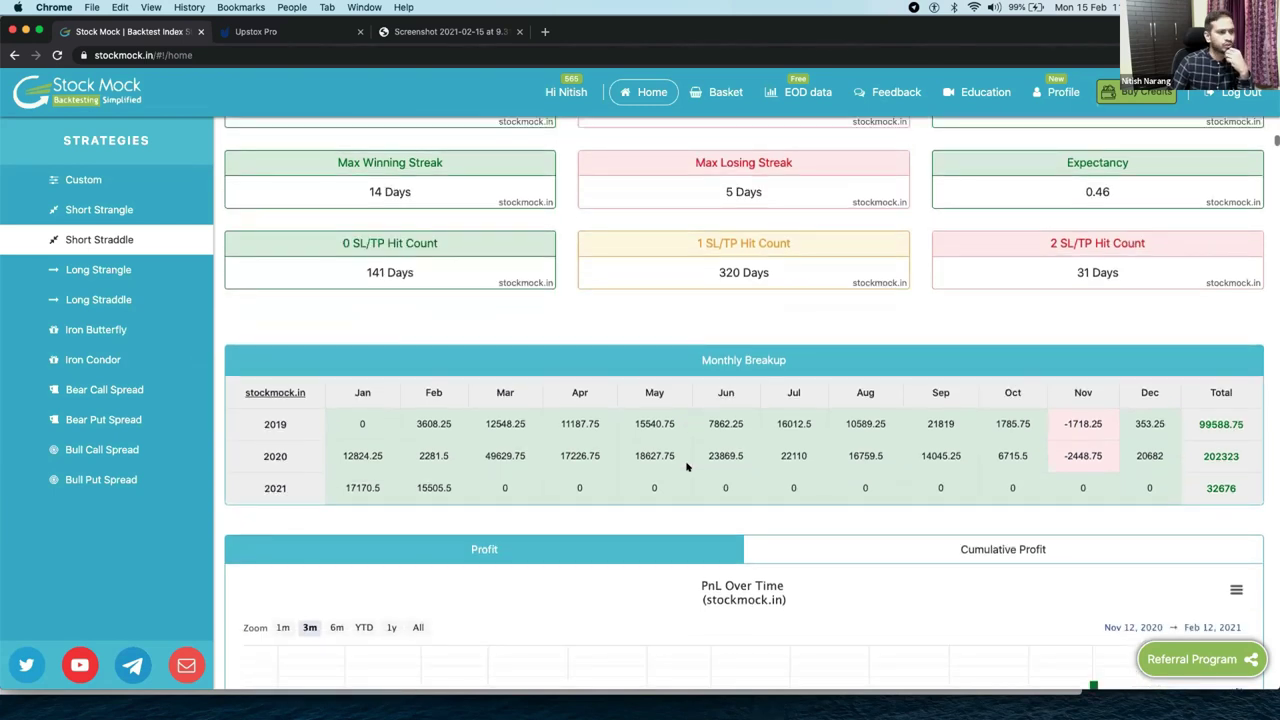
scroll(526, 443, "up", 5)
scroll(530, 445, "down", 2)
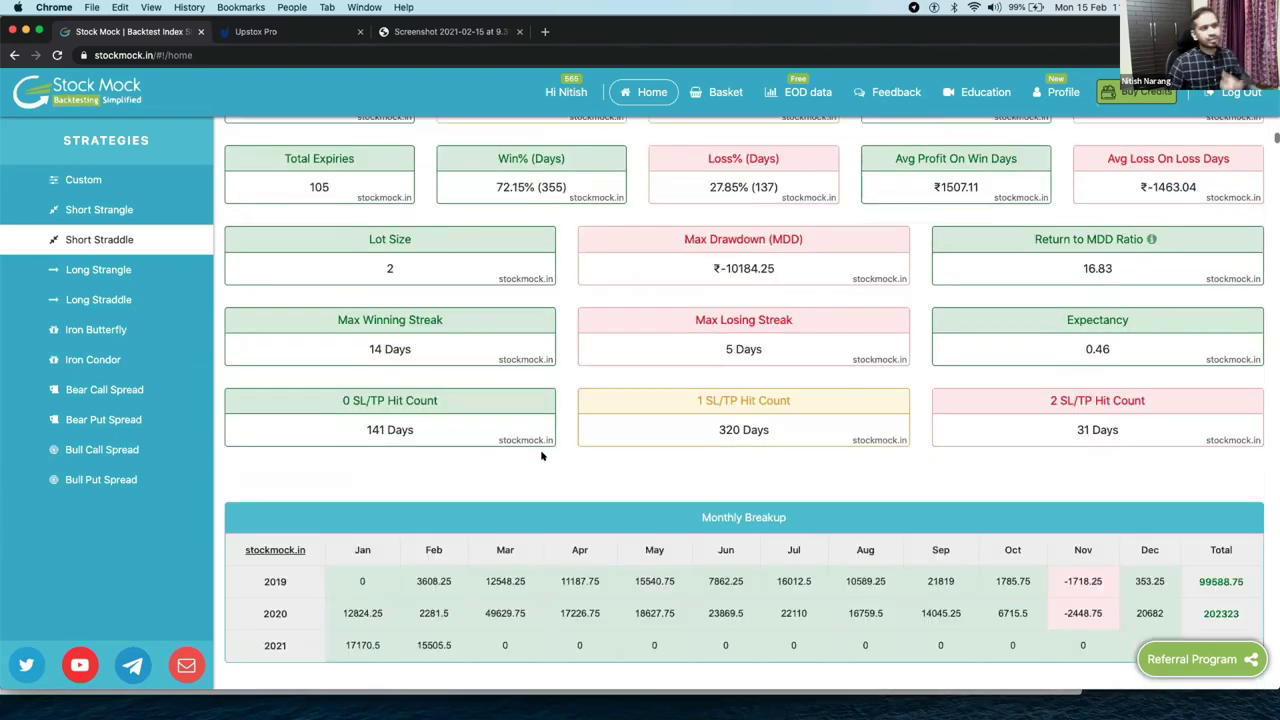
scroll(544, 455, "up", 2)
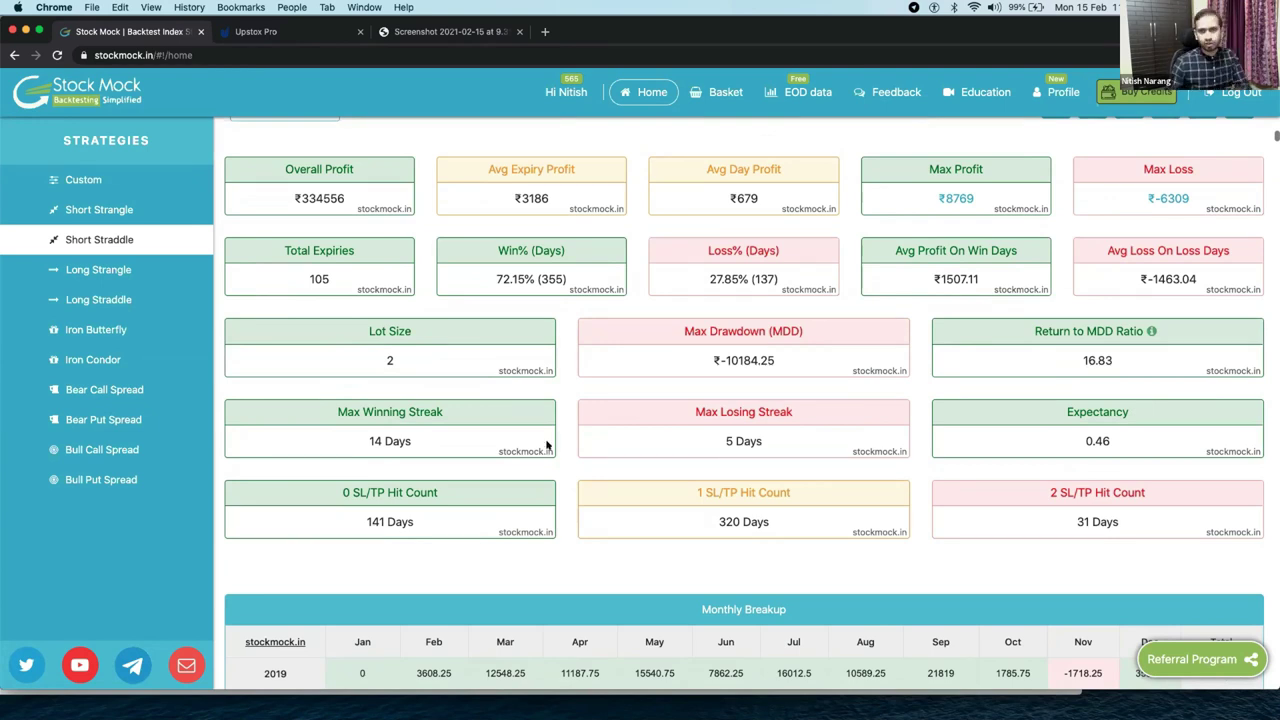
- Review the PnL Over Time chart and the daily trades grouped under the February 2019 expiries
scroll(637, 452, "down", 1)
scroll(637, 452, "down", 6)
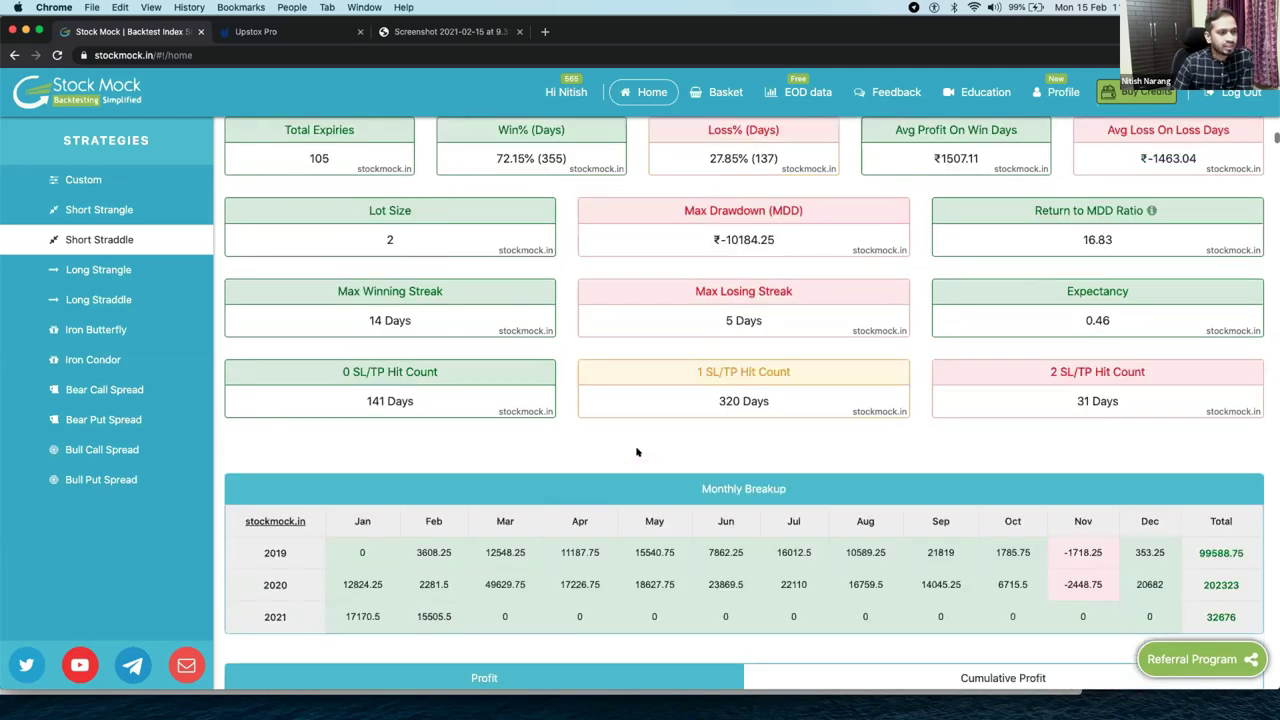
scroll(637, 452, "down", 4)
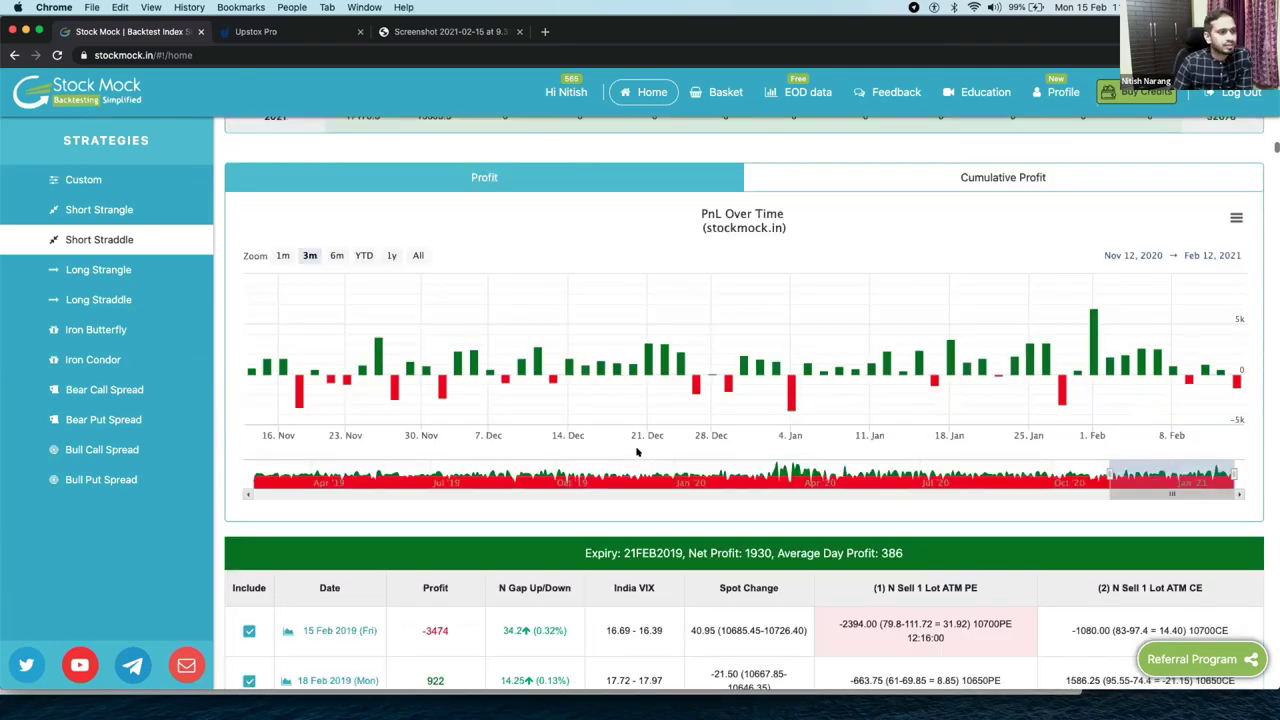
scroll(637, 452, "down", 2)
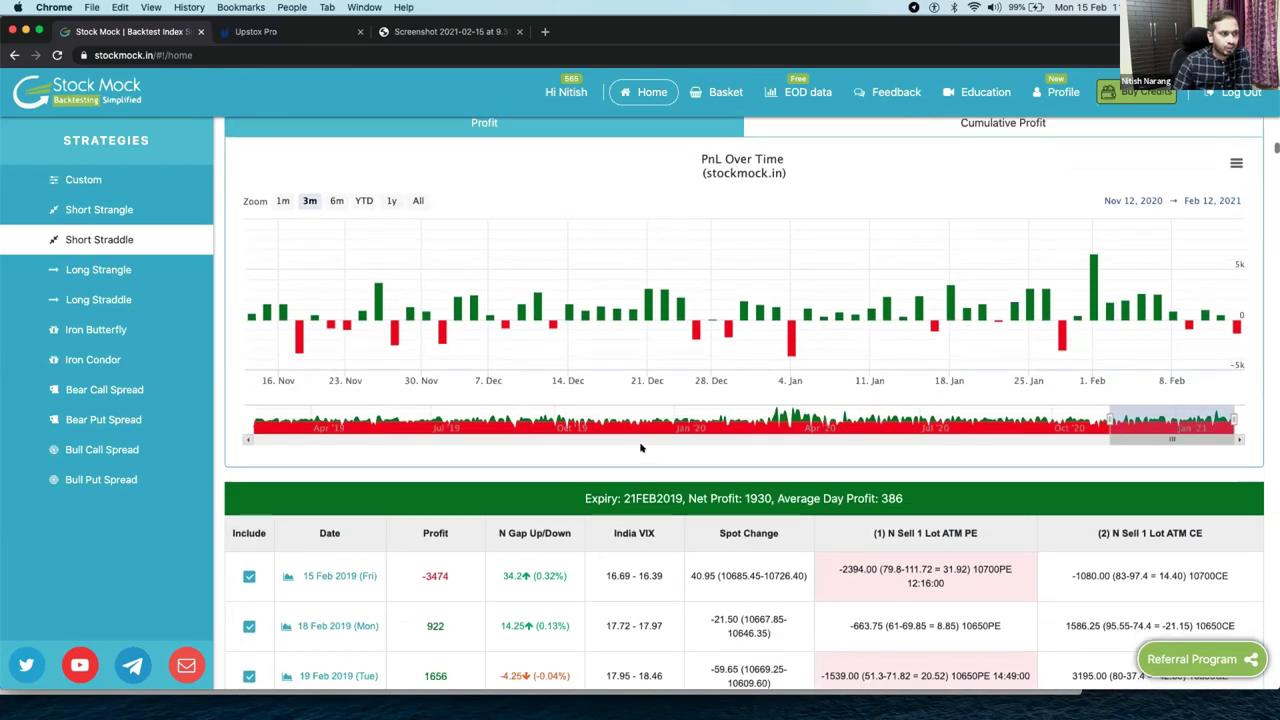
scroll(641, 448, "down", 8)
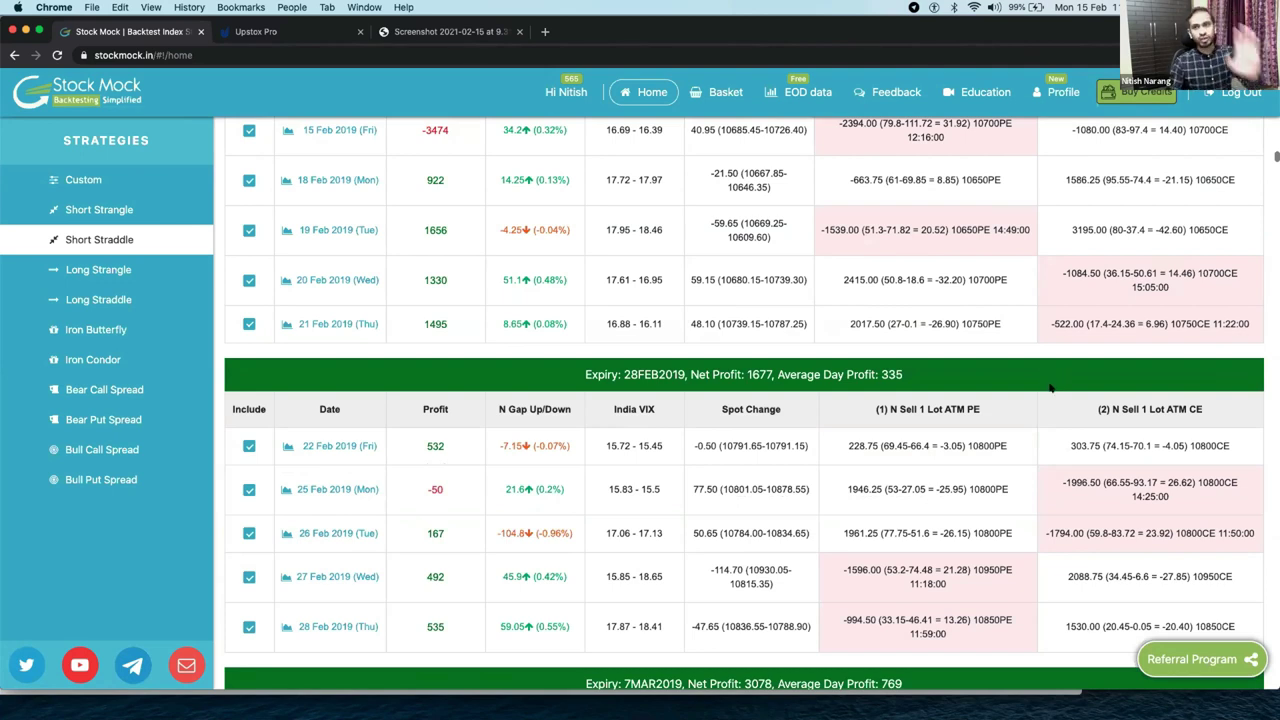
scroll(737, 378, "up", 2)
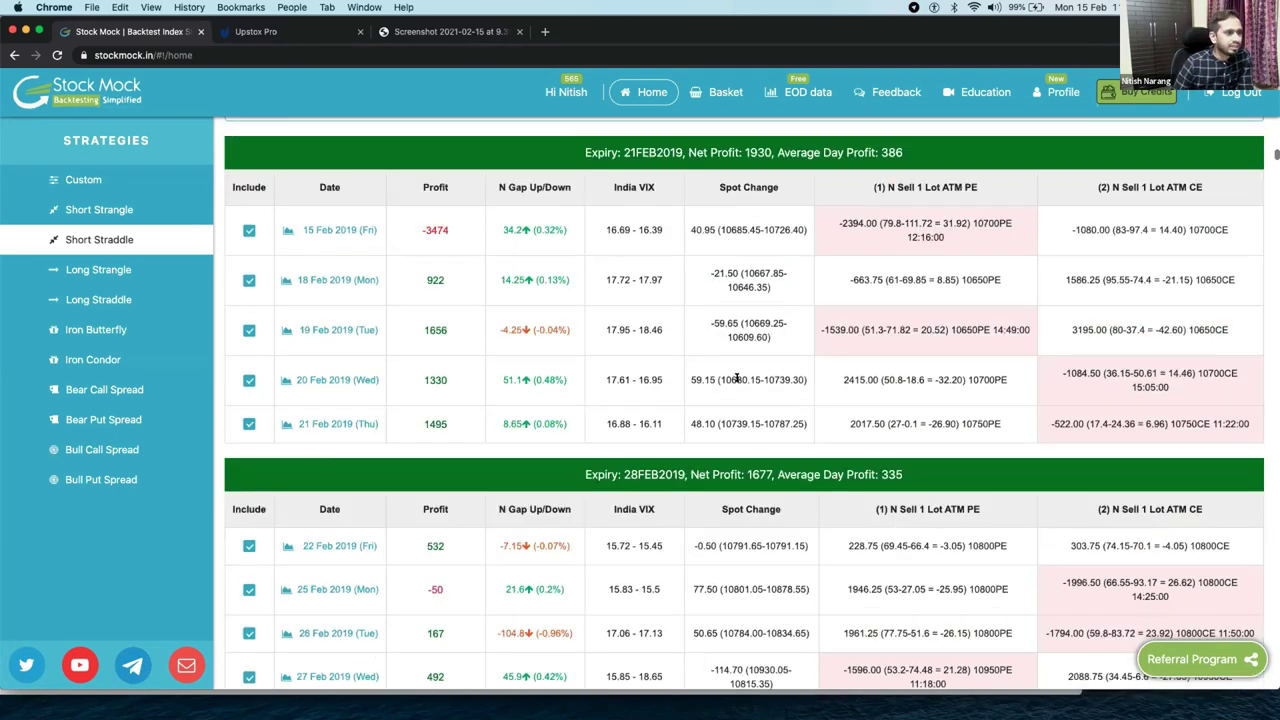
scroll(1246, 325, "up", 10)
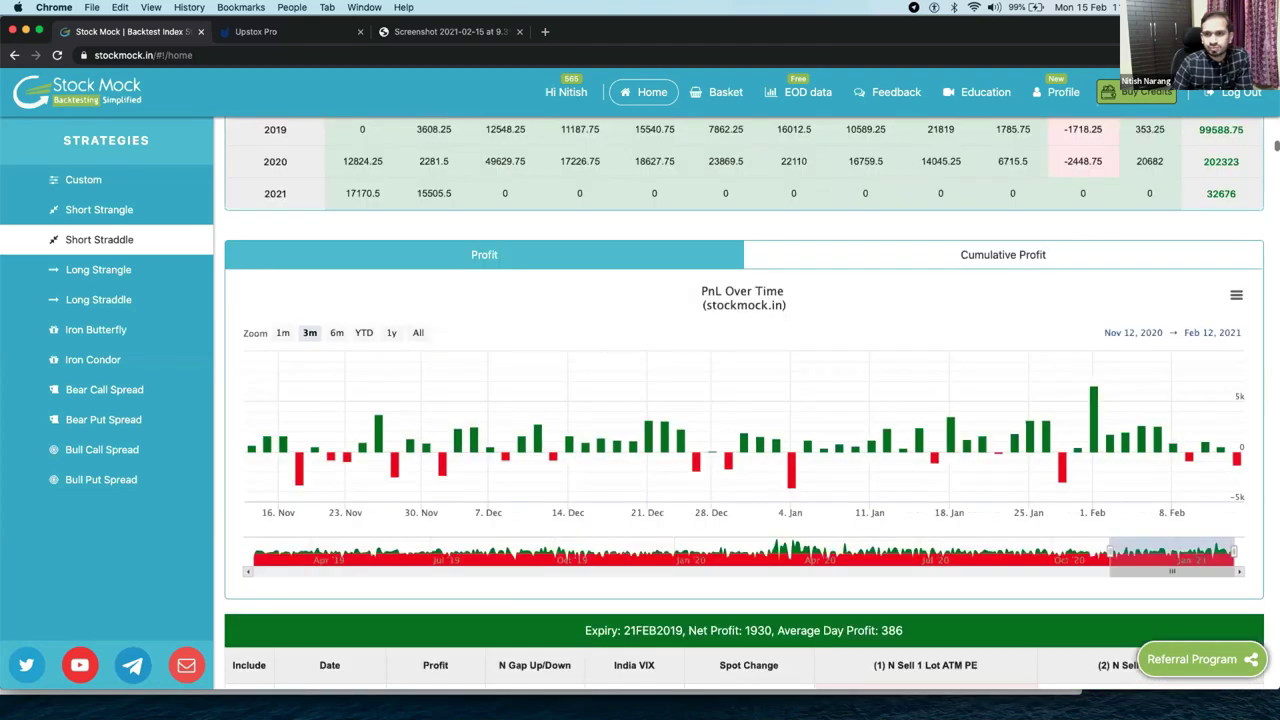